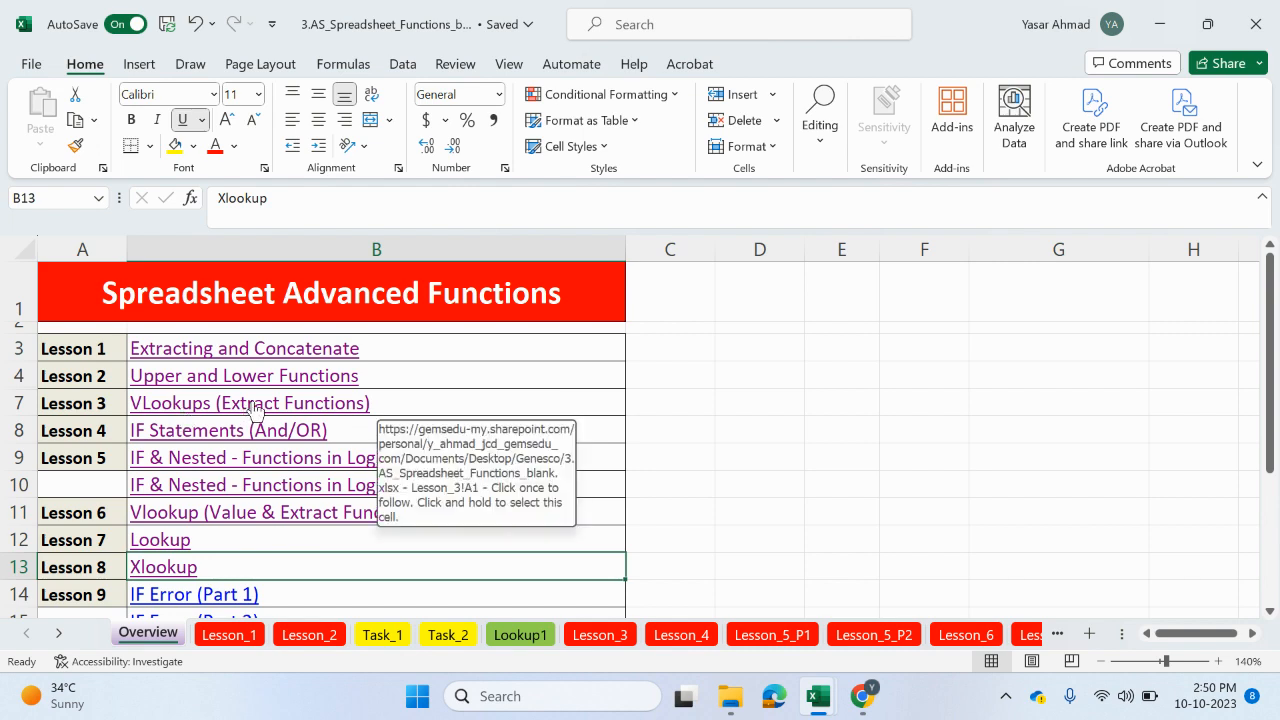
# Step: Open the VLookups (Extract Functions) lesson sheet and review its code, barcode and lookup tables before returning to Overview
pyautogui.click(247, 413)
pyautogui.scroll(-1, 447, 419)
pyautogui.scroll(-2, 447, 419)
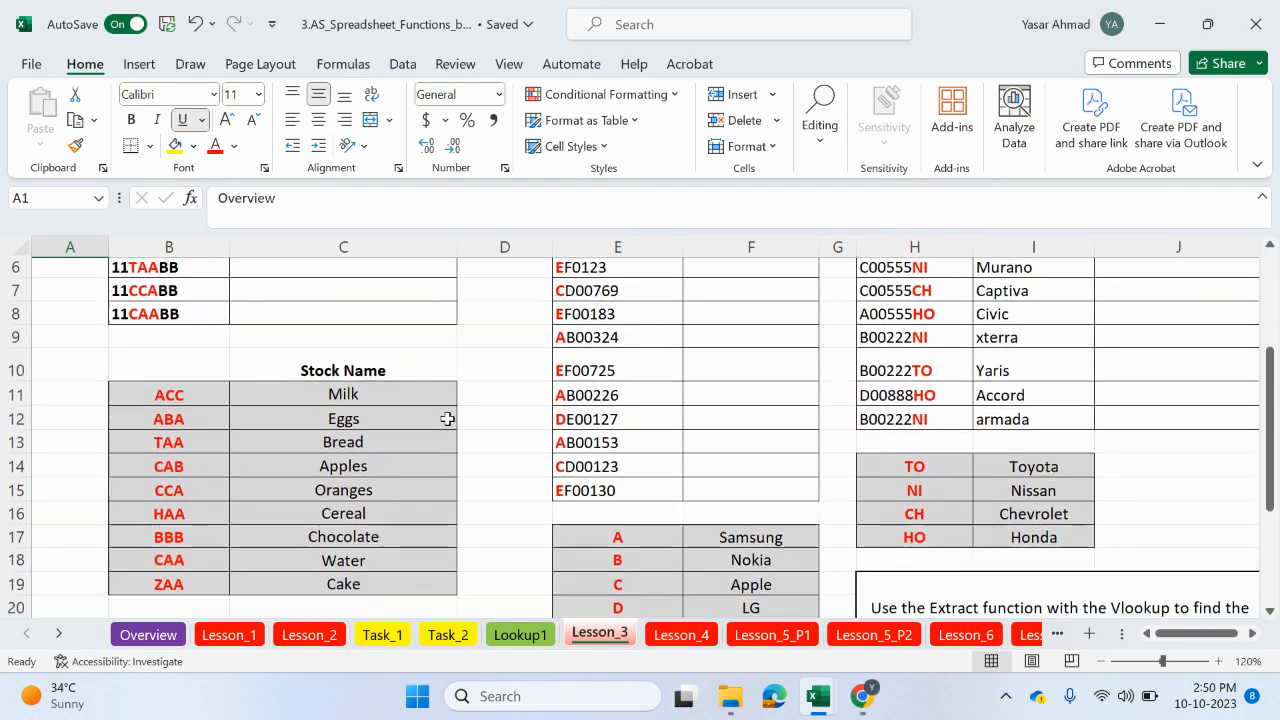
pyautogui.scroll(2, 447, 419)
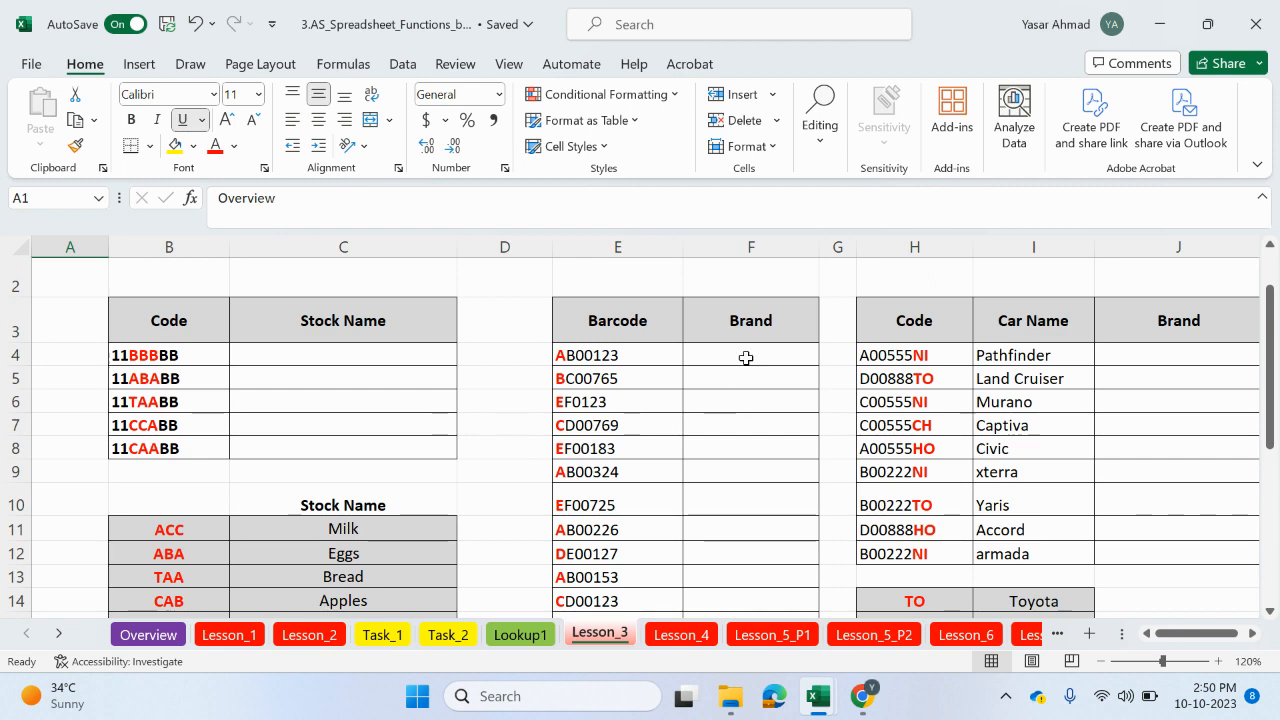
pyautogui.moveTo(746, 357)
pyautogui.mouseDown()
pyautogui.moveTo(731, 449)
pyautogui.moveTo(734, 360)
pyautogui.mouseUp()
pyautogui.click(625, 357)
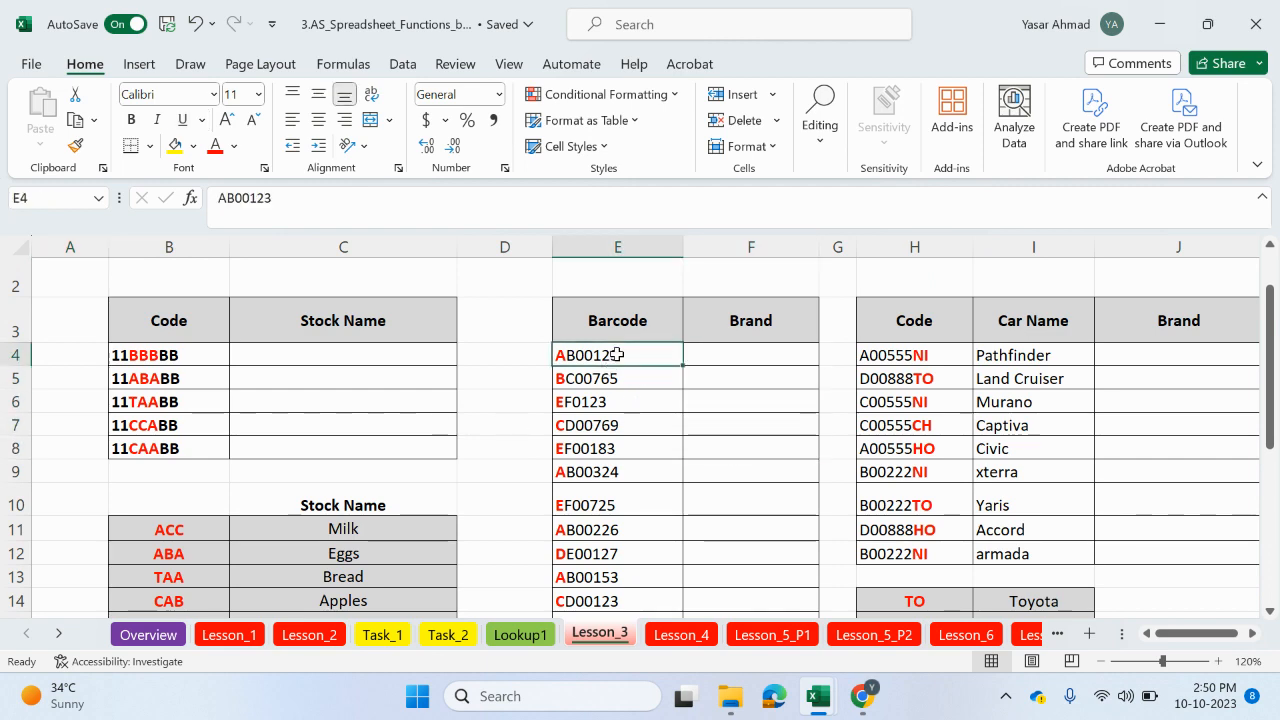
pyautogui.scroll(-4, 615, 390)
pyautogui.click(609, 402)
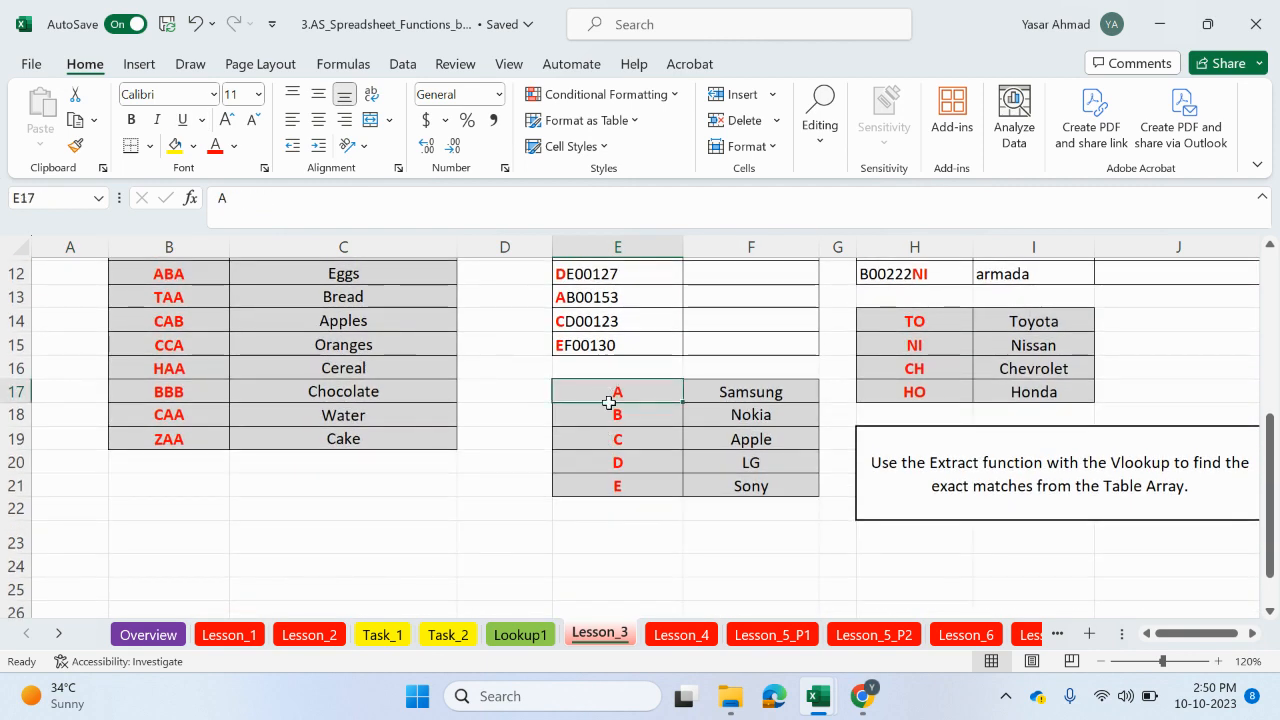
pyautogui.moveTo(609, 402); pyautogui.dragTo(741, 488)
pyautogui.click(160, 634)
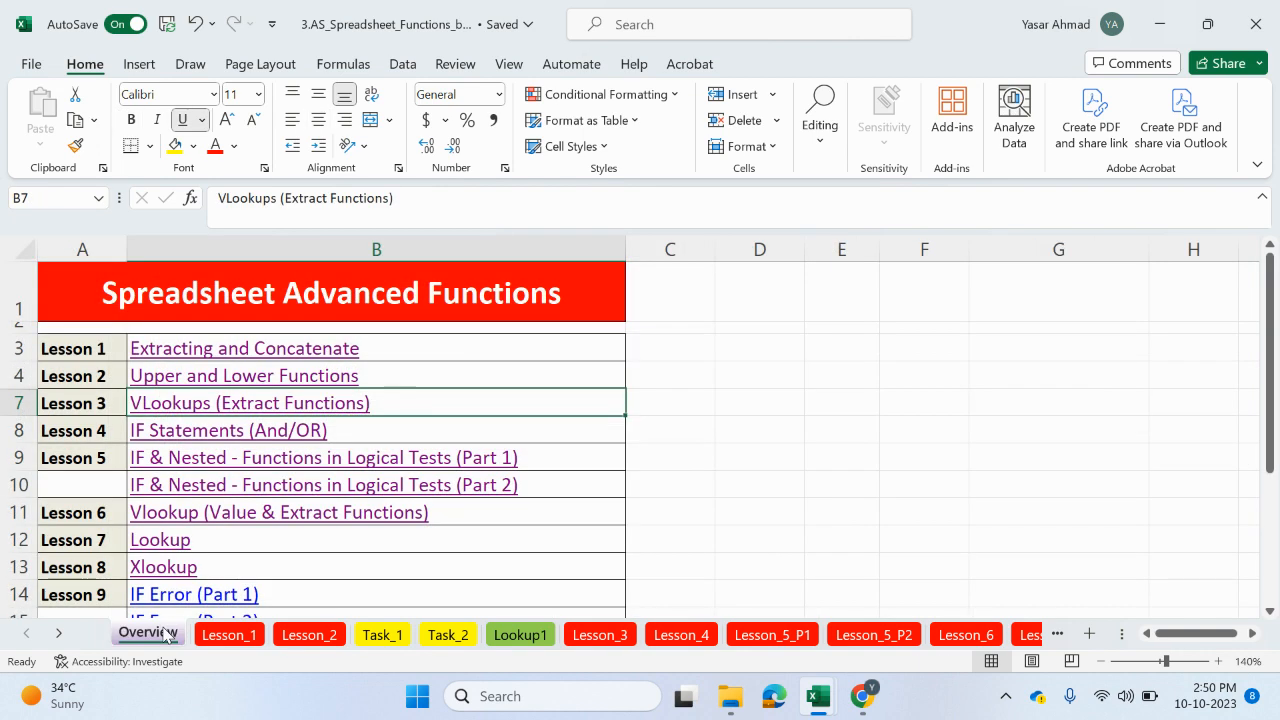
# Step: Open the Lookup lesson sheet and review its Order ID and sales person tables, then return to Overview
pyautogui.click(183, 541)
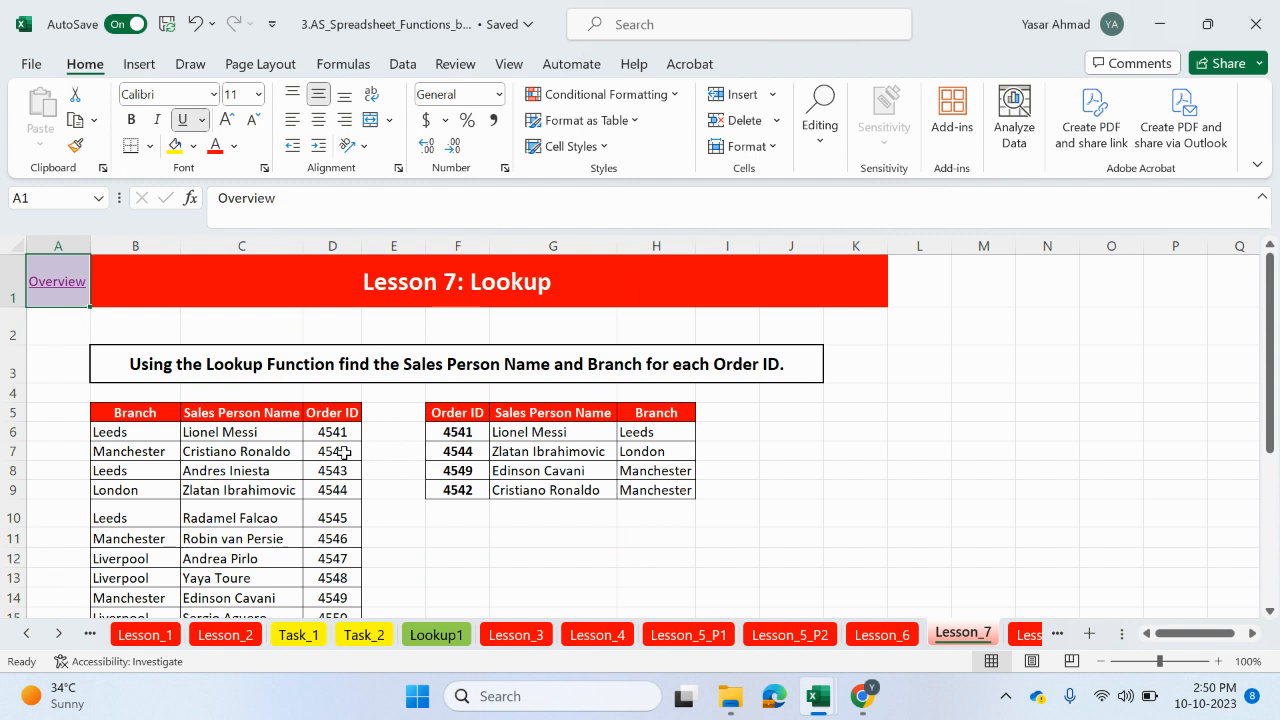
pyautogui.moveTo(338, 441); pyautogui.dragTo(343, 518)
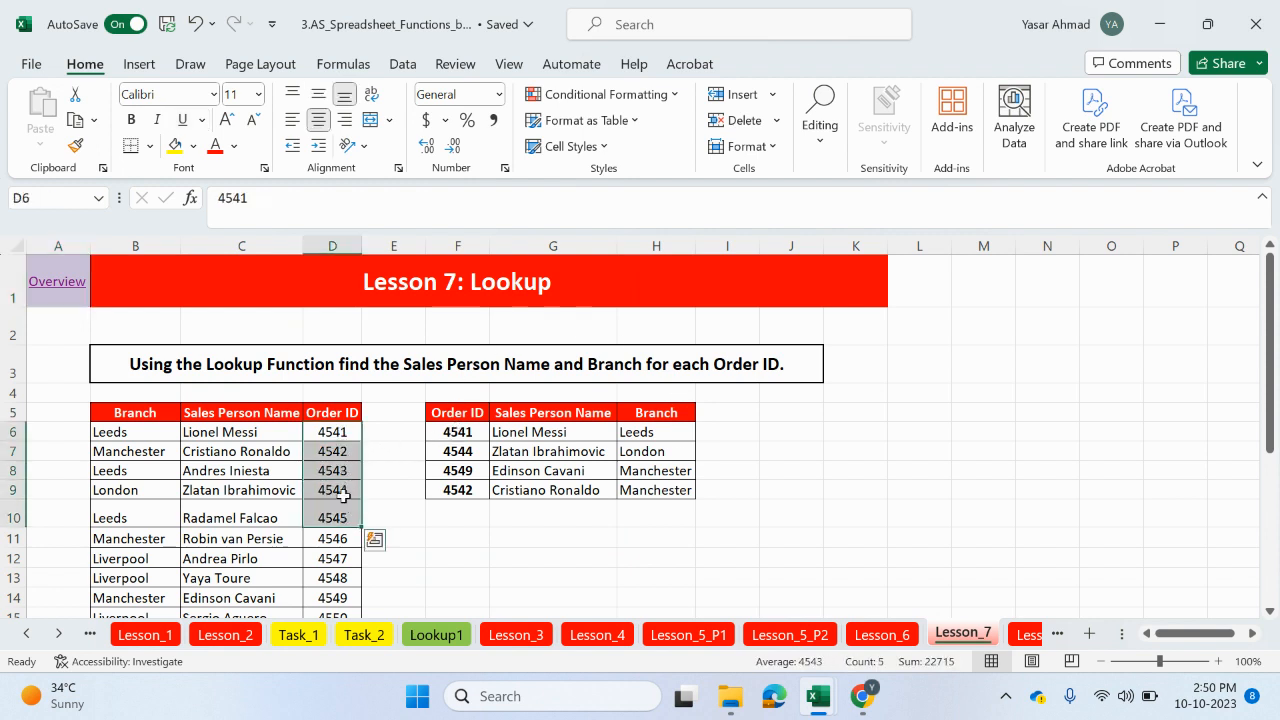
pyautogui.click(257, 431)
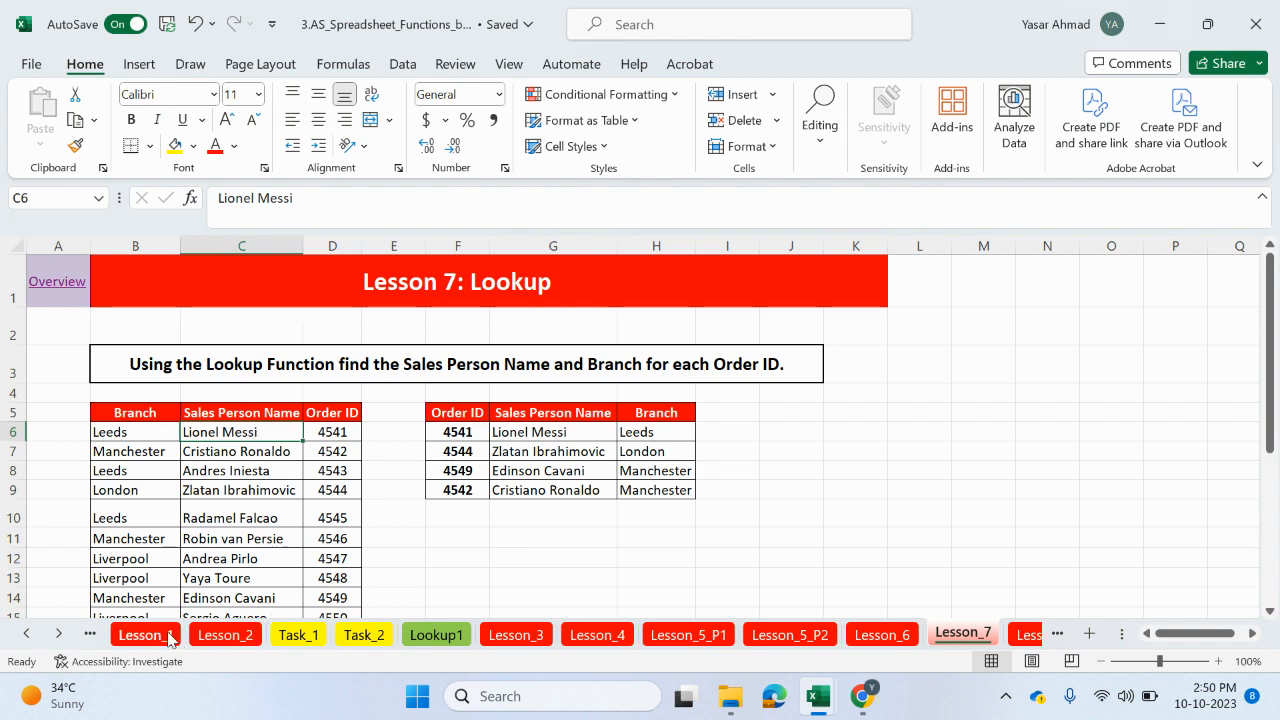
pyautogui.click(88, 634)
pyautogui.click(148, 635)
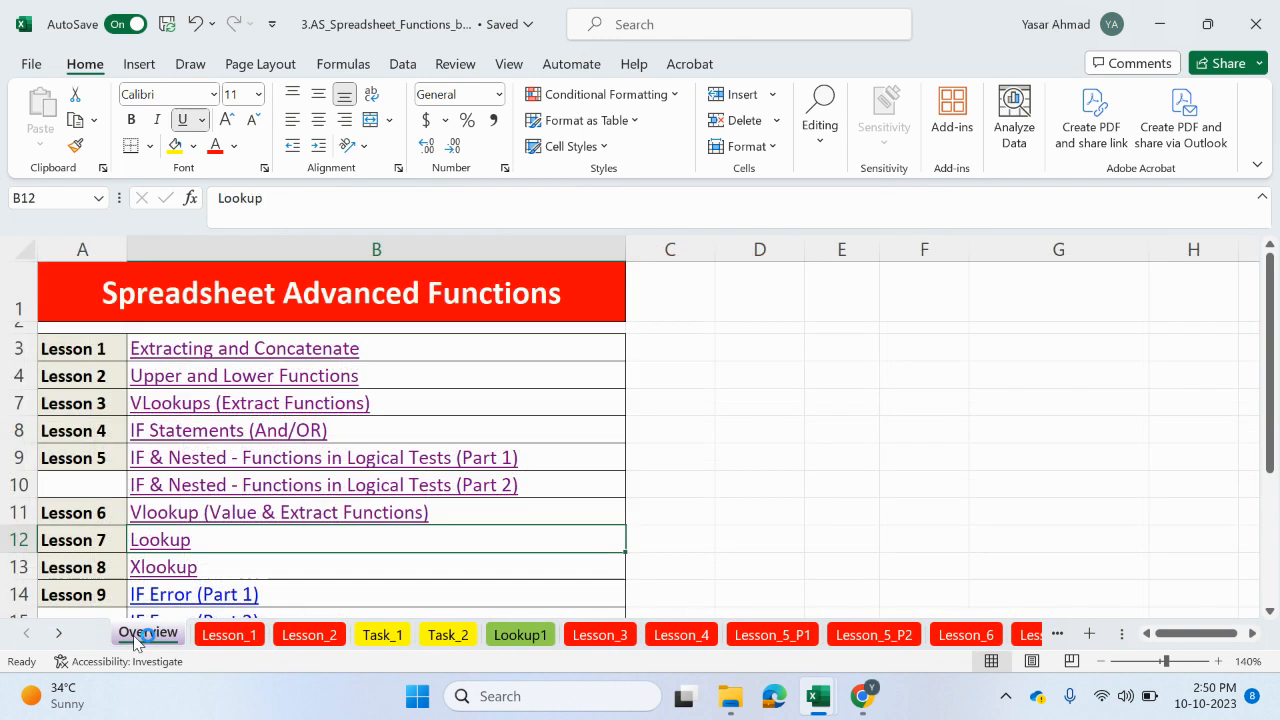
# Step: Open the Xlookup lesson sheet and examine the Student ID, Name, Year and House tables and the Student_ID data range
pyautogui.click(172, 566)
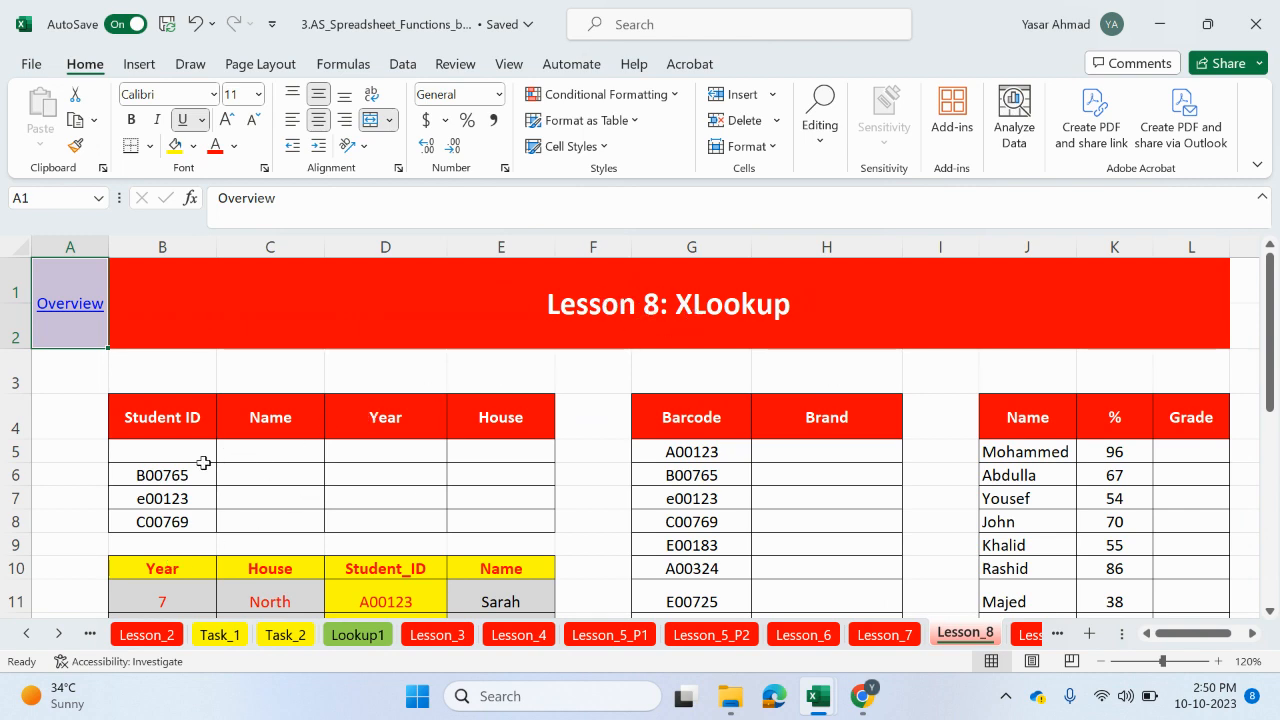
pyautogui.scroll(-1, 203, 462)
pyautogui.moveTo(185, 352); pyautogui.dragTo(180, 450)
pyautogui.click(173, 394)
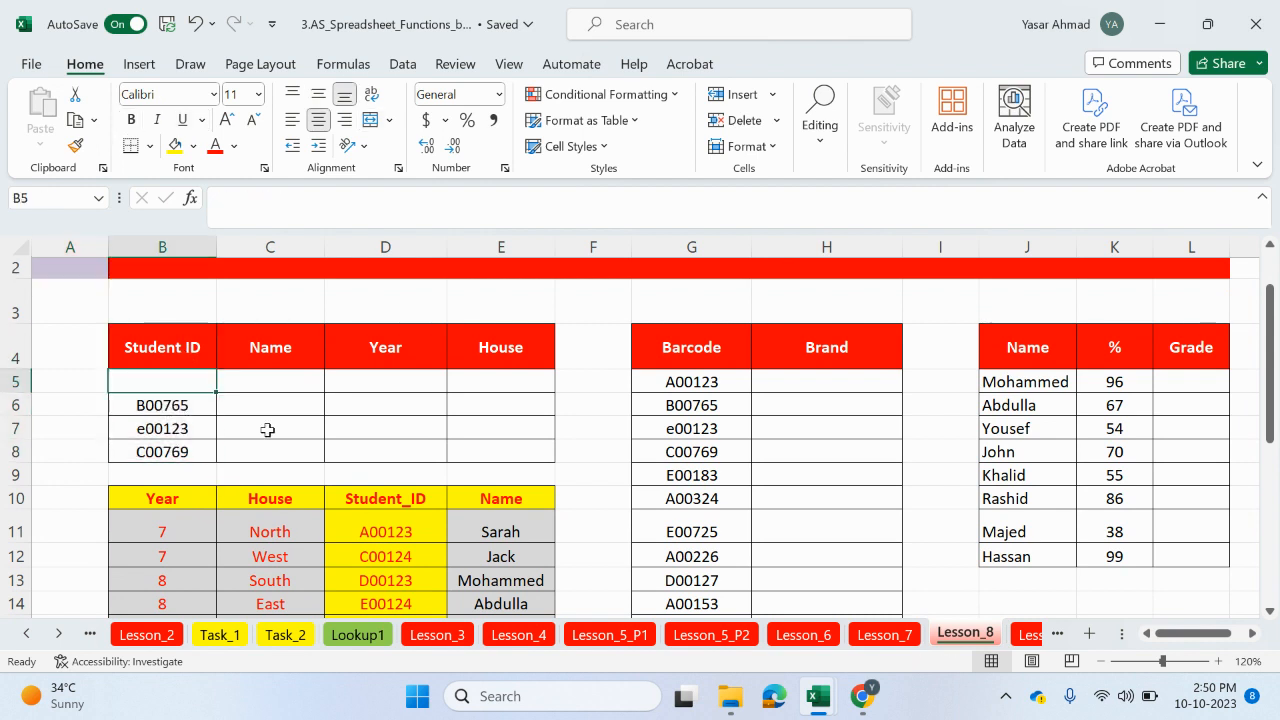
pyautogui.moveTo(241, 376); pyautogui.dragTo(268, 442)
pyautogui.moveTo(385, 381); pyautogui.dragTo(385, 452)
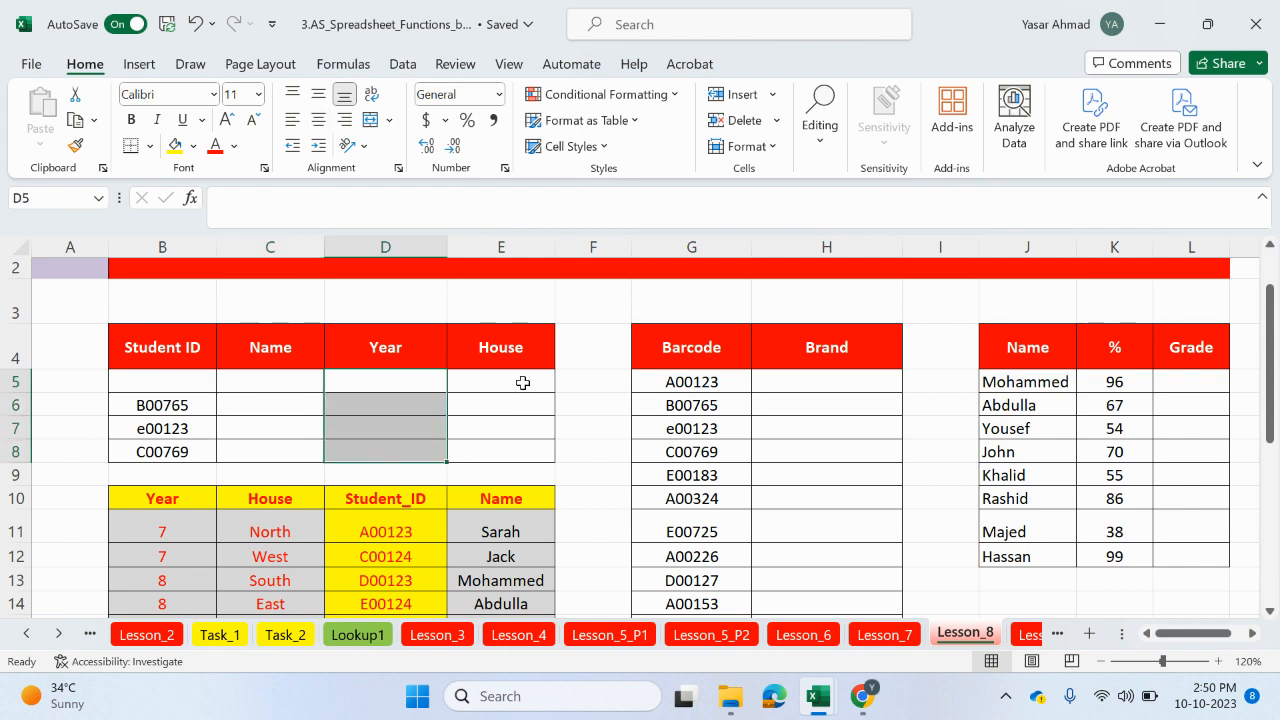
pyautogui.moveTo(523, 380); pyautogui.dragTo(512, 441)
pyautogui.scroll(-1, 460, 480)
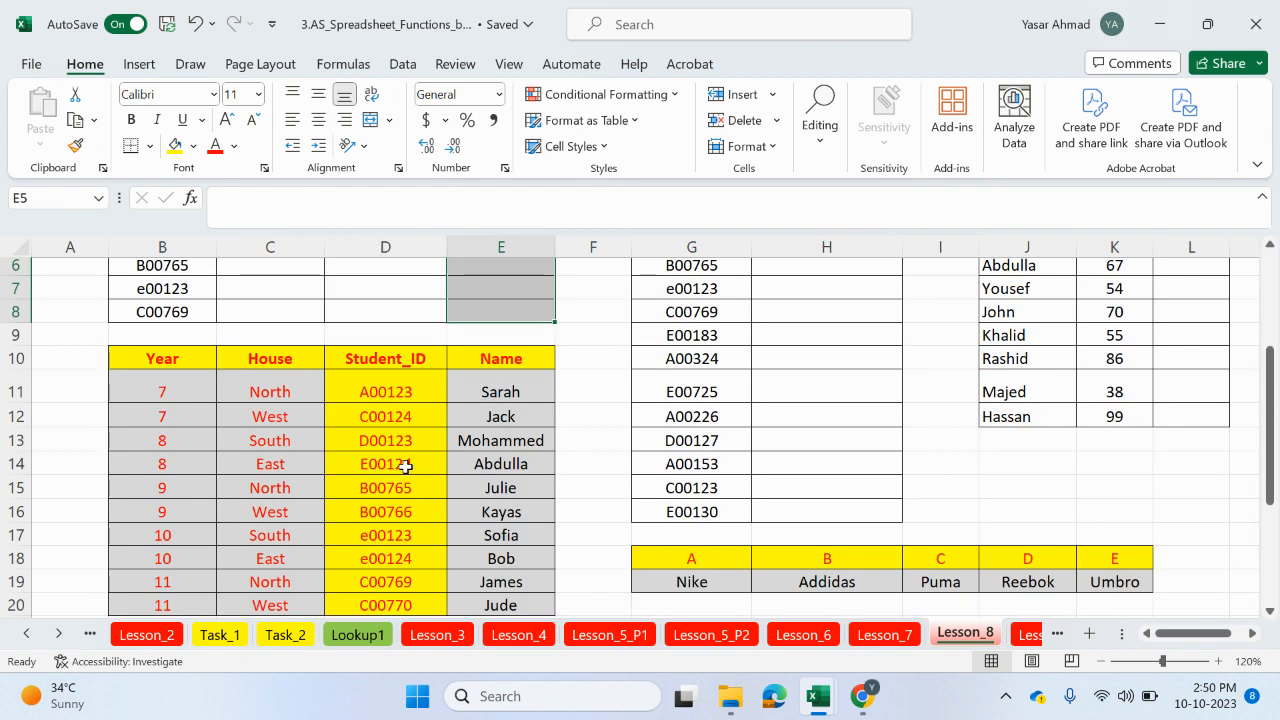
pyautogui.scroll(-1, 406, 470)
pyautogui.click(400, 329)
pyautogui.moveTo(400, 329); pyautogui.dragTo(470, 535)
pyautogui.scroll(2, 420, 525)
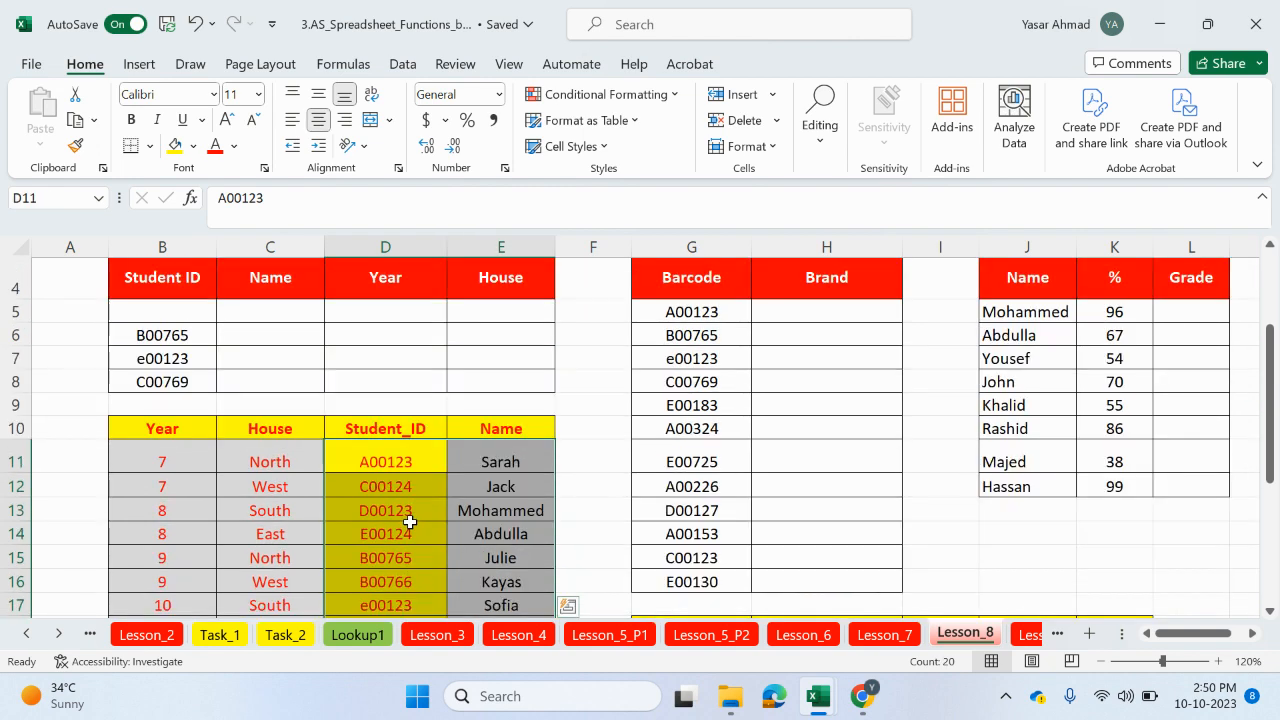
# Step: Enter =VLOOKUP(B5,$D$11:$E$20,2,FALSE) in the first Name cell to look up the student name
pyautogui.click(292, 382)
pyautogui.write('=')
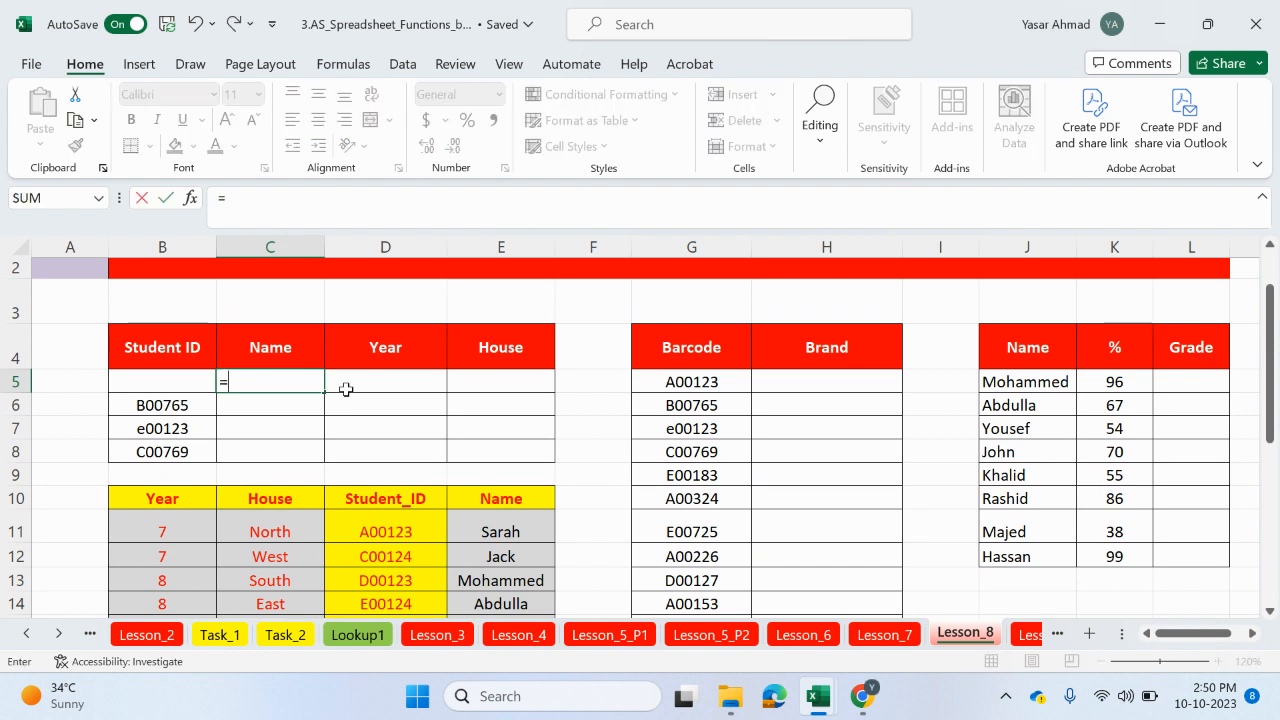
pyautogui.write('vloo')
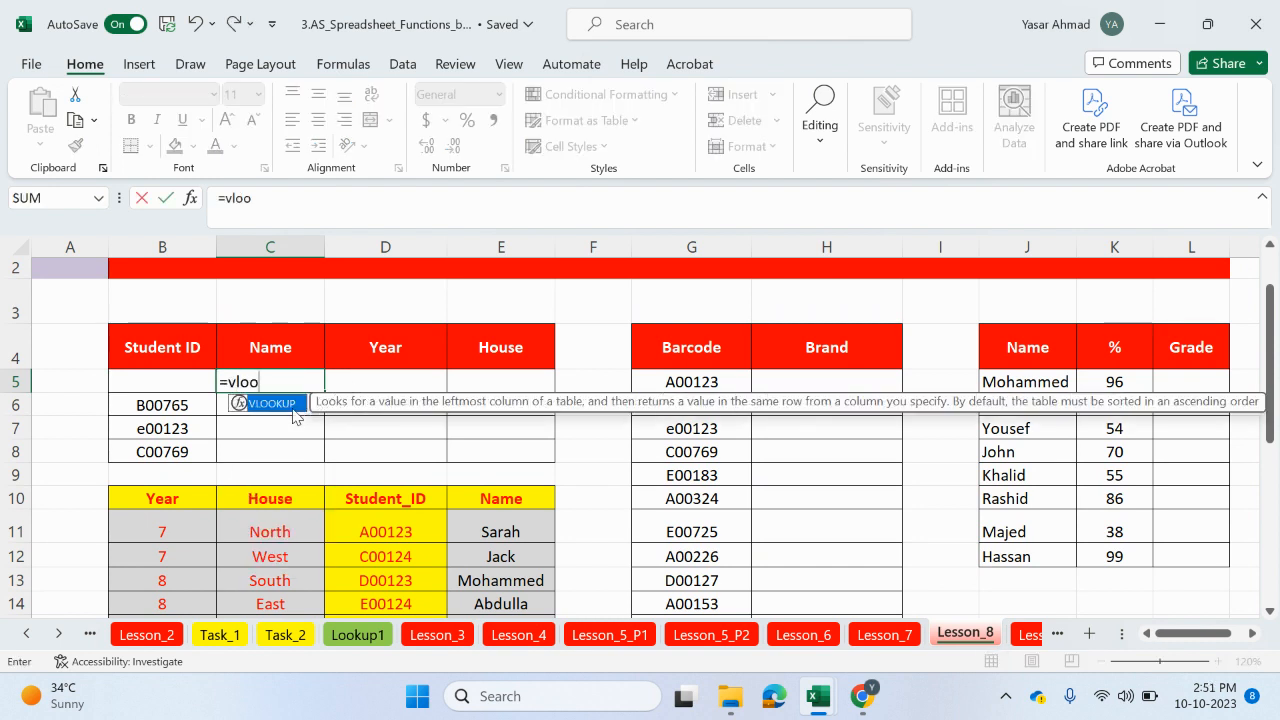
pyautogui.press('Tab')
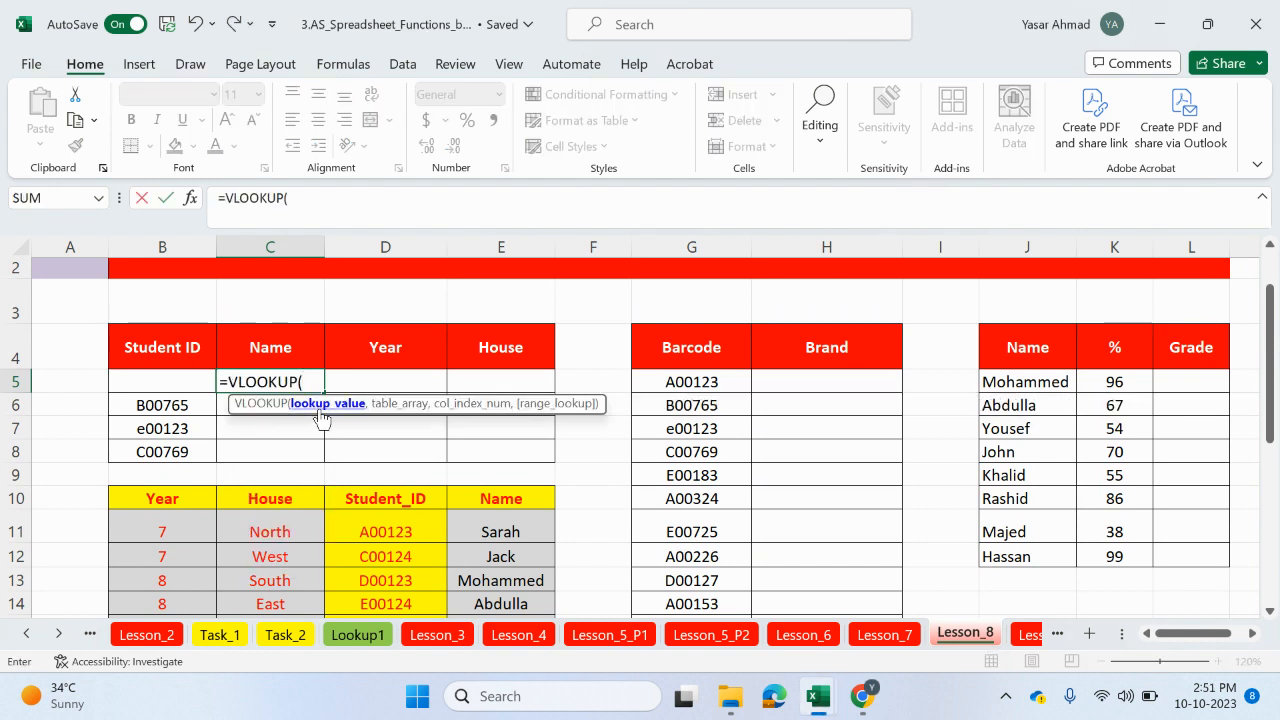
pyautogui.click(160, 380)
pyautogui.write(',')
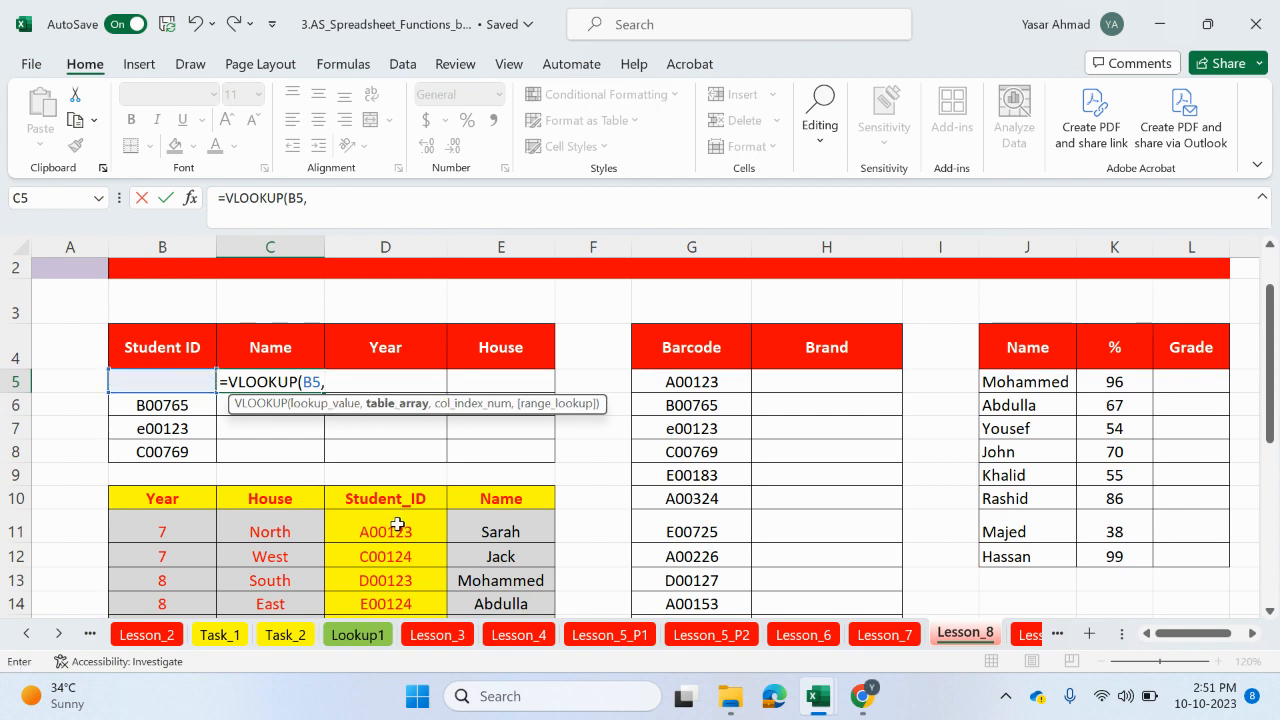
pyautogui.moveTo(398, 524); pyautogui.dragTo(472, 586)
pyautogui.press('F4')
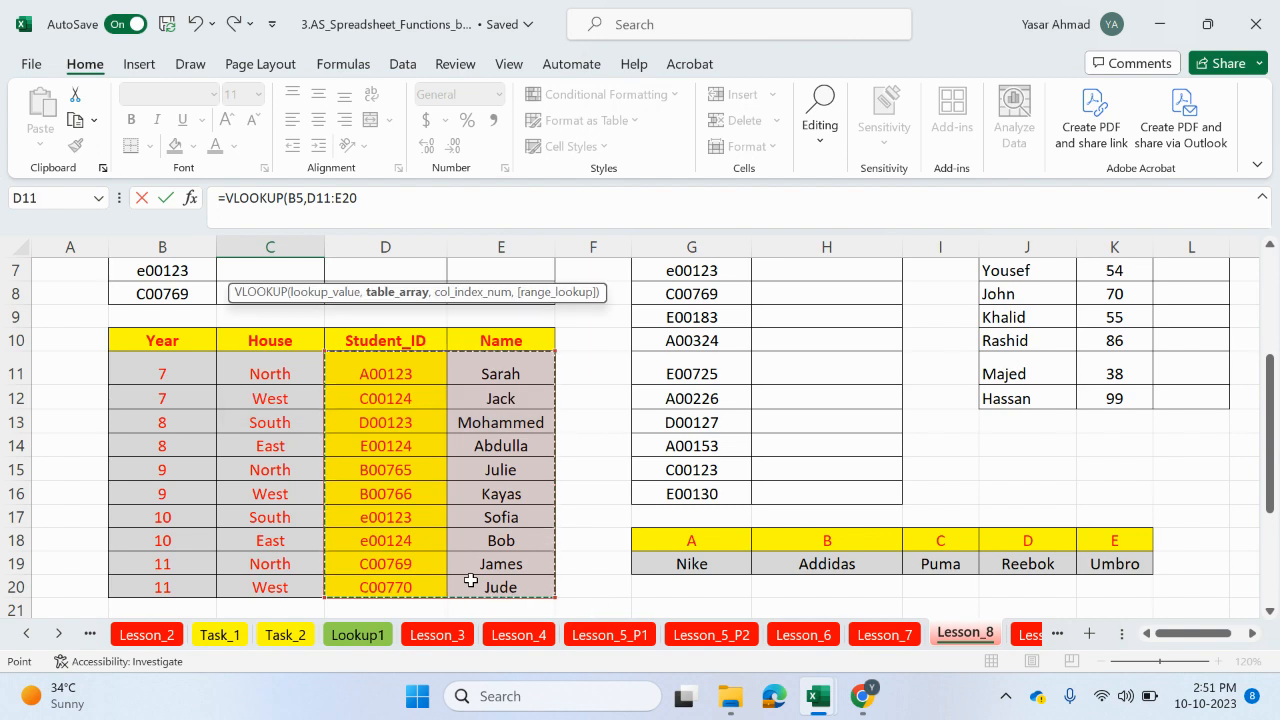
pyautogui.scroll(2, 470, 580)
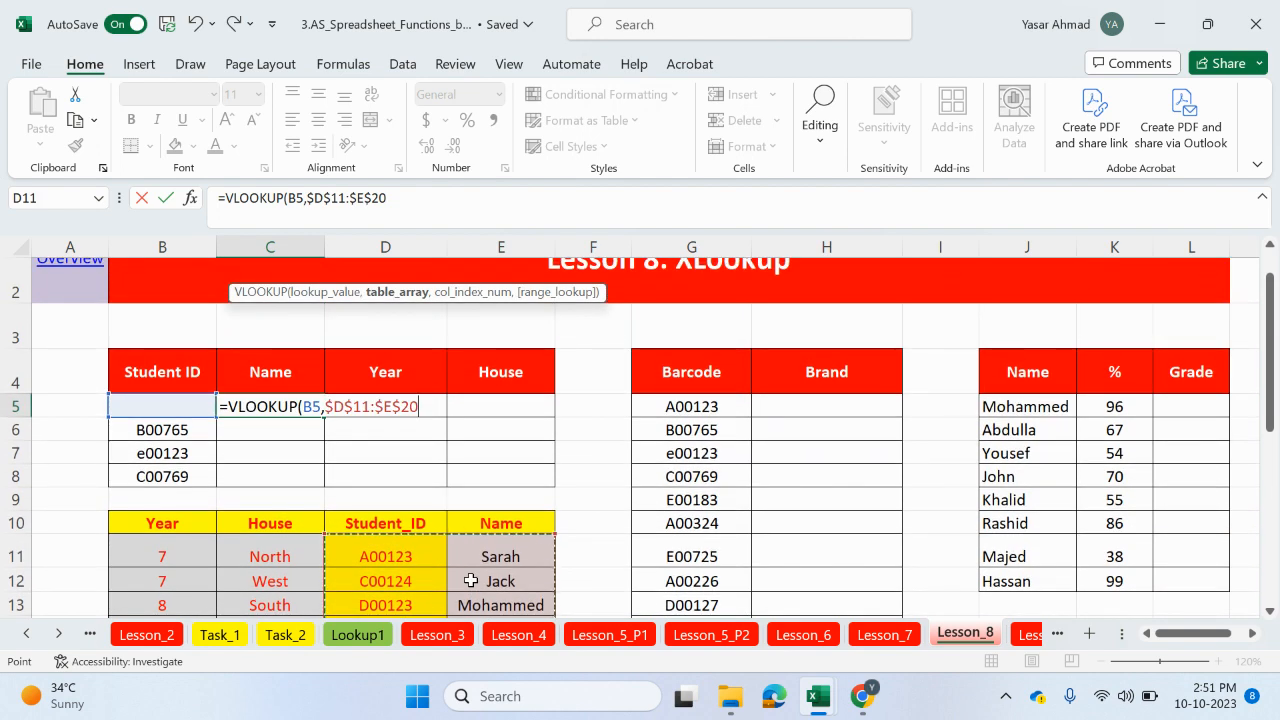
pyautogui.write(',2,')
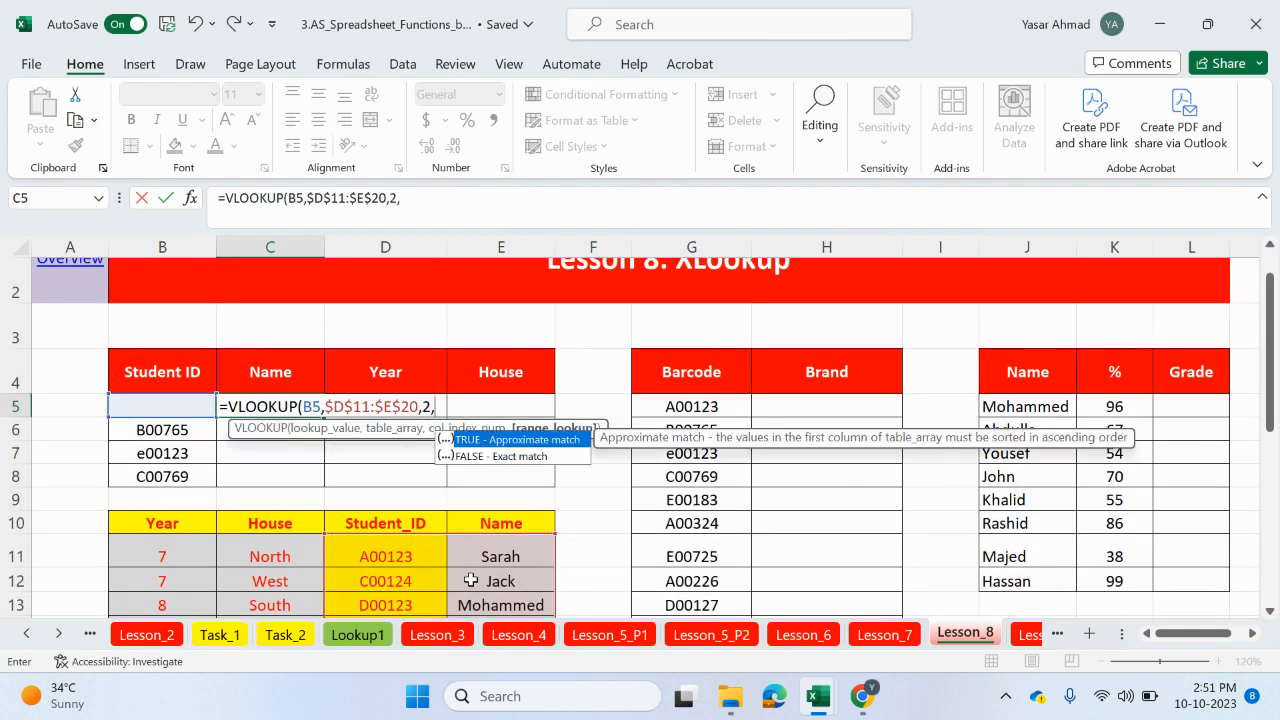
pyautogui.doubleClick(510, 455)
pyautogui.write(')')
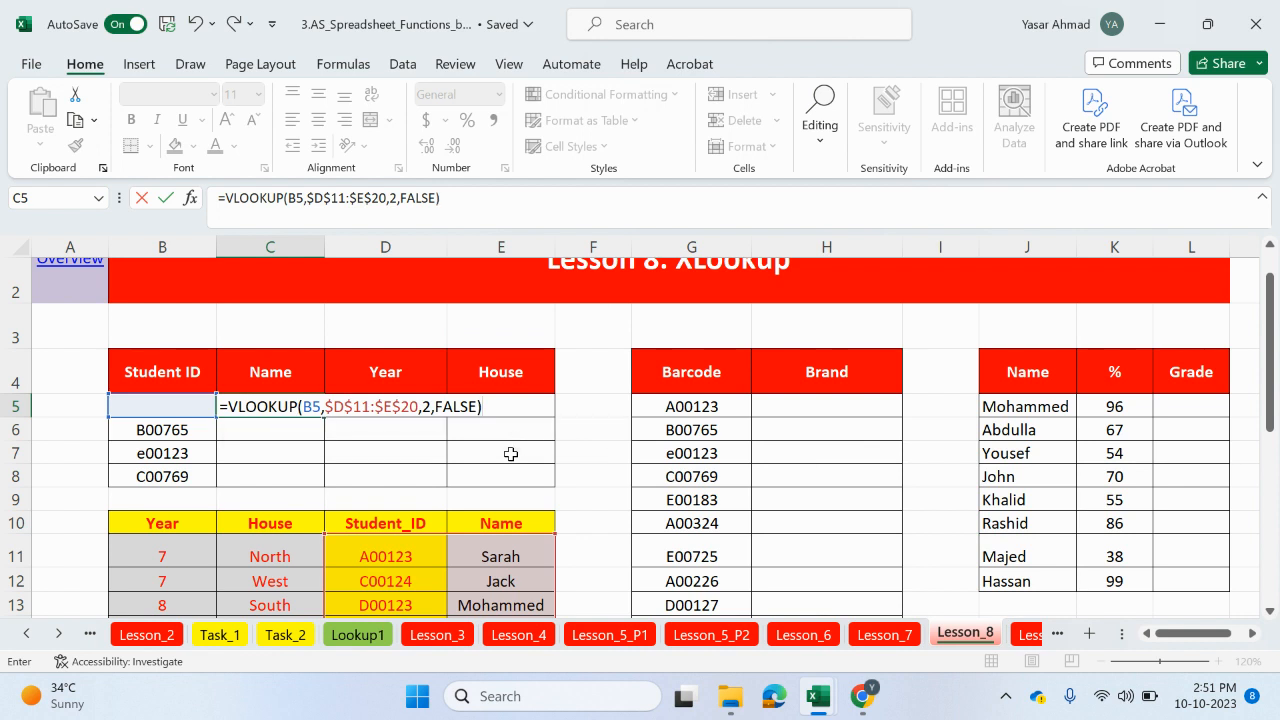
pyautogui.press('Return')
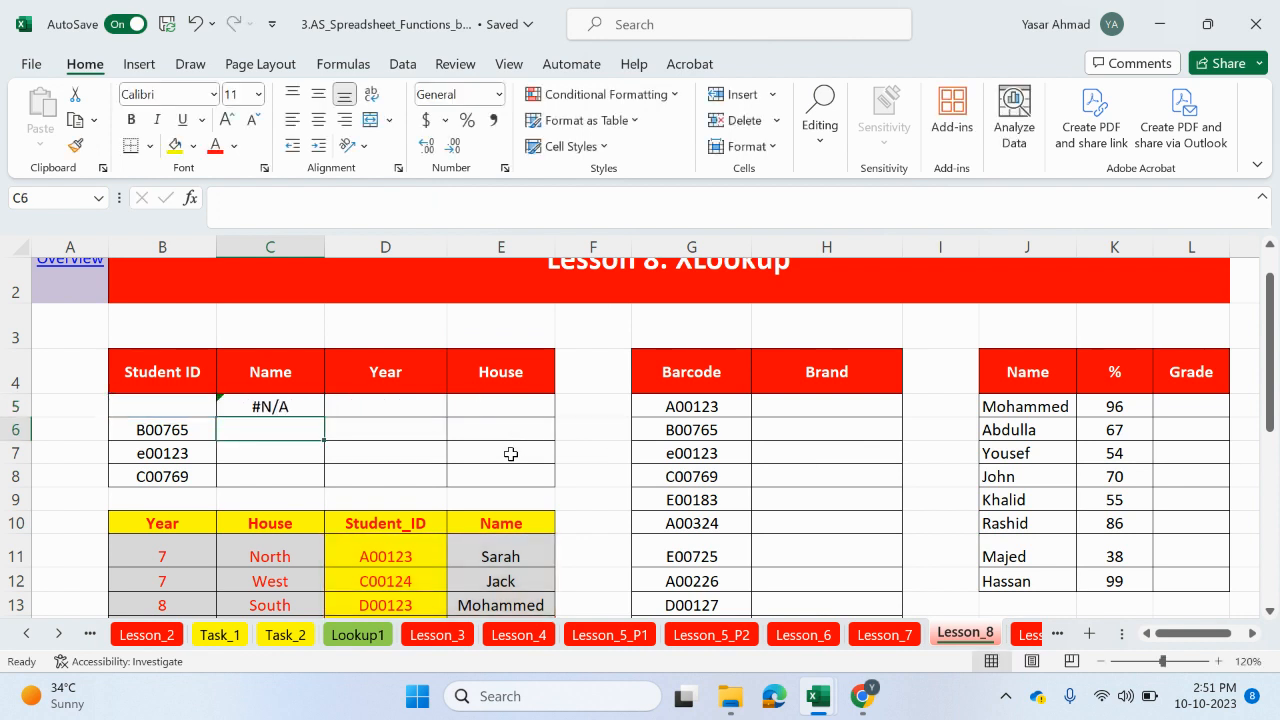
# Step: Fill the VLOOKUP formula down the Name column through row 8 and check the Student ID cells
pyautogui.click(276, 406)
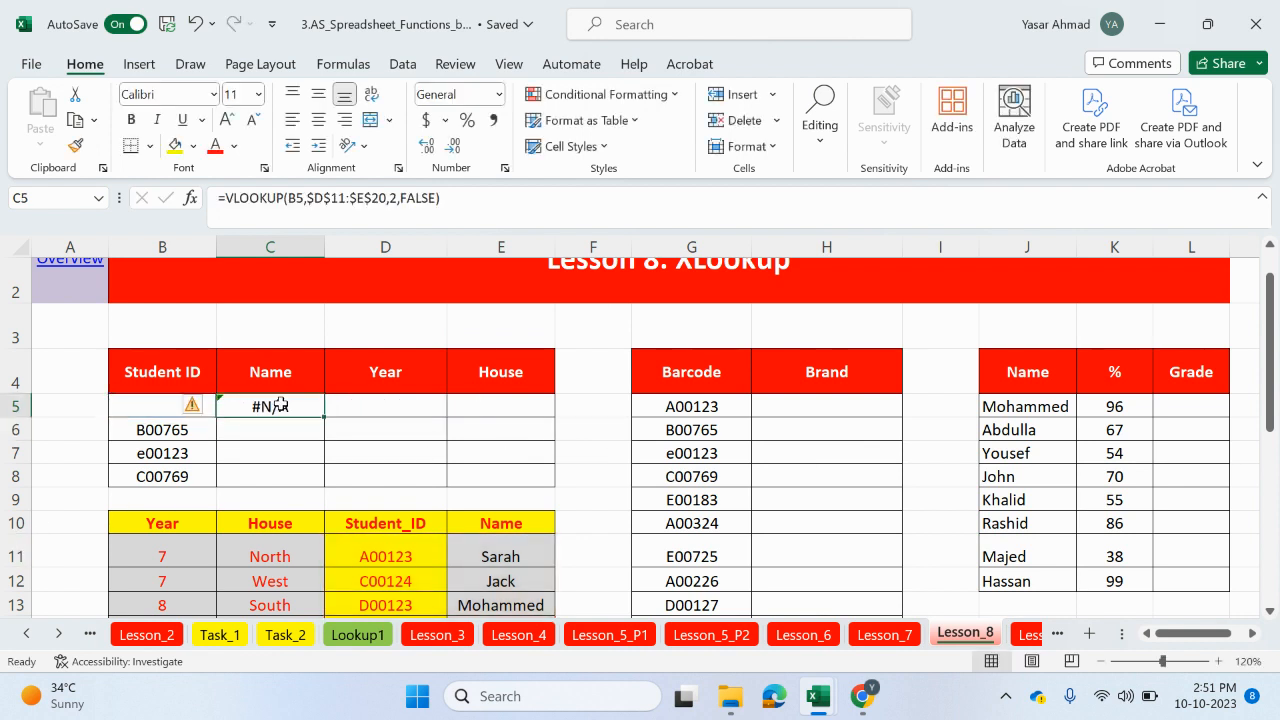
pyautogui.moveTo(324, 417); pyautogui.dragTo(318, 486)
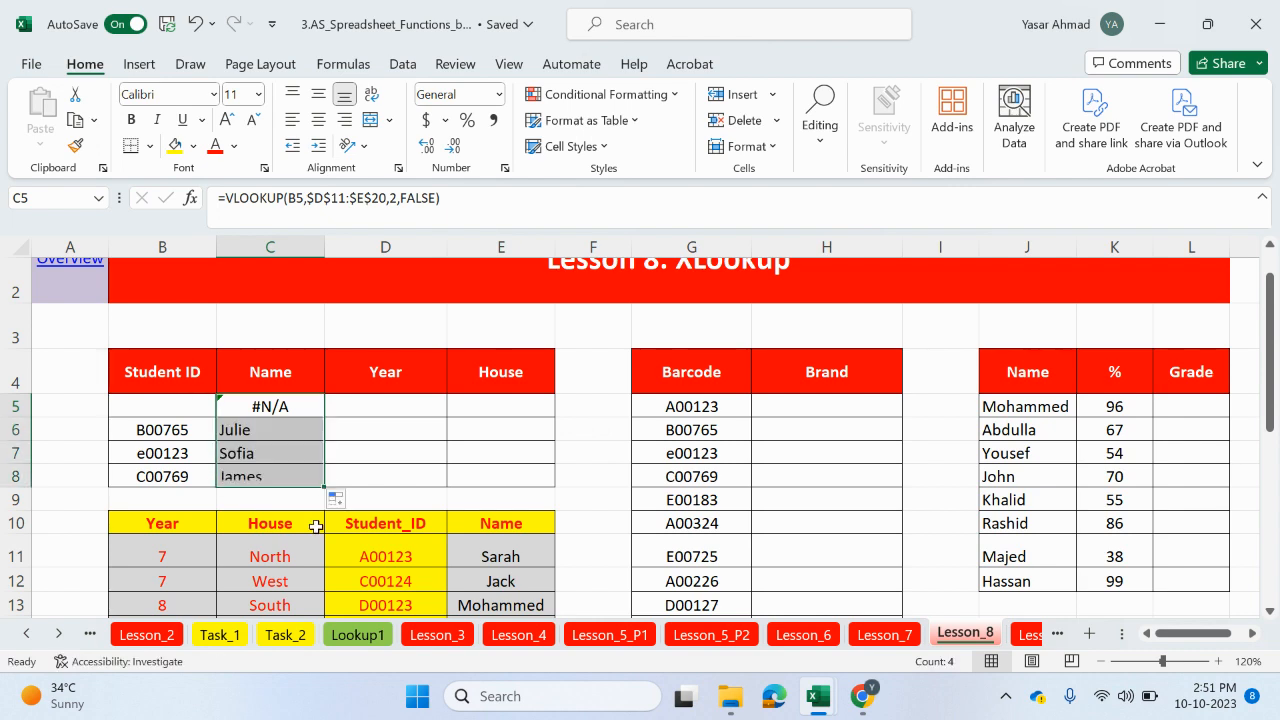
pyautogui.scroll(-1, 200, 450)
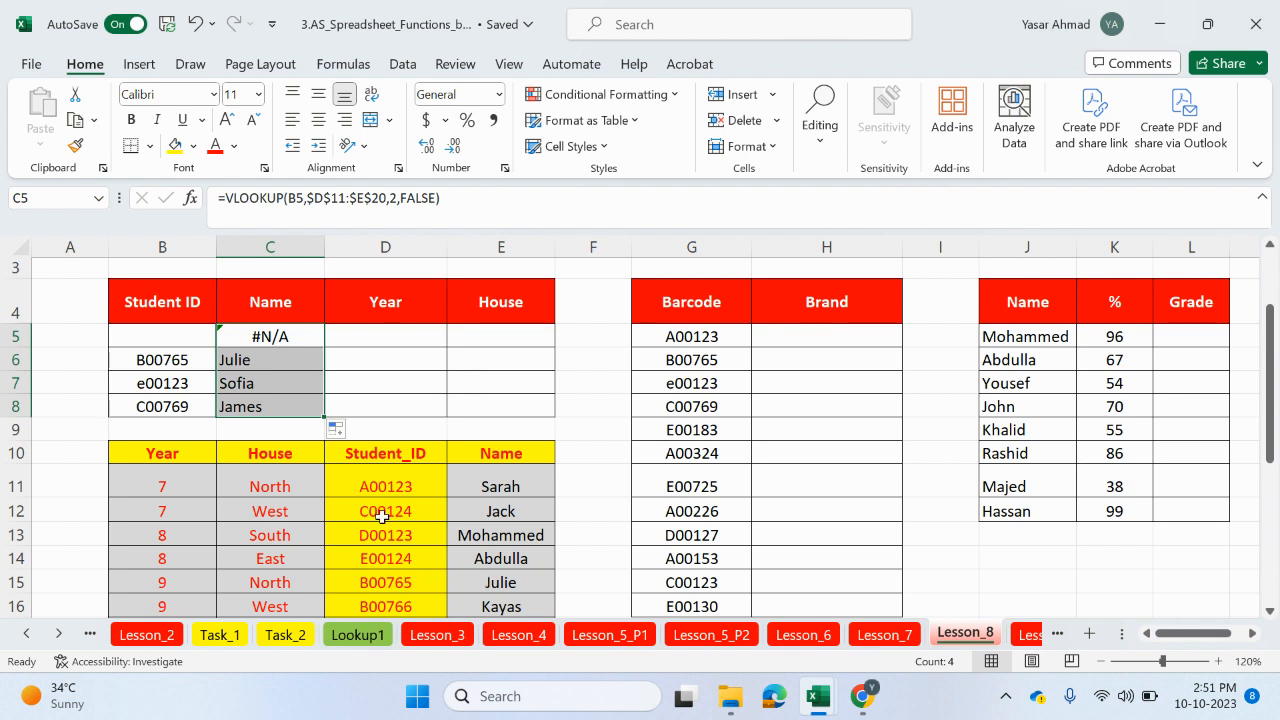
pyautogui.click(190, 358)
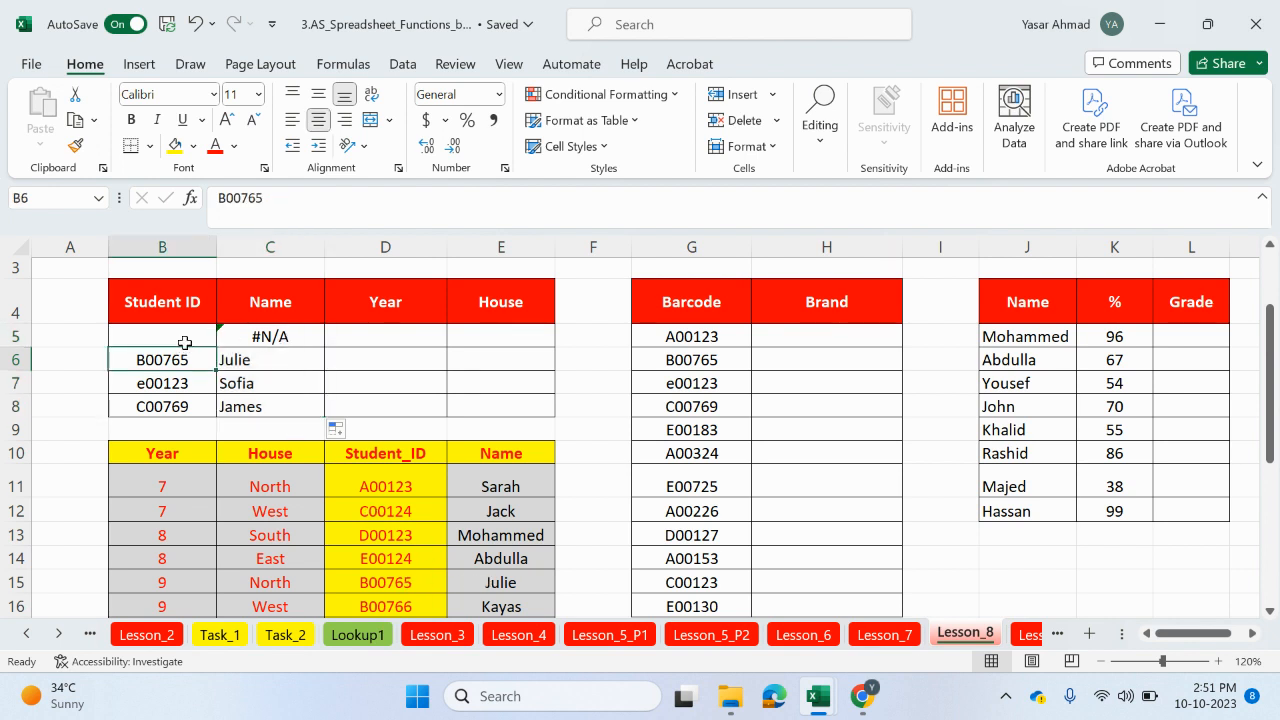
pyautogui.click(182, 340)
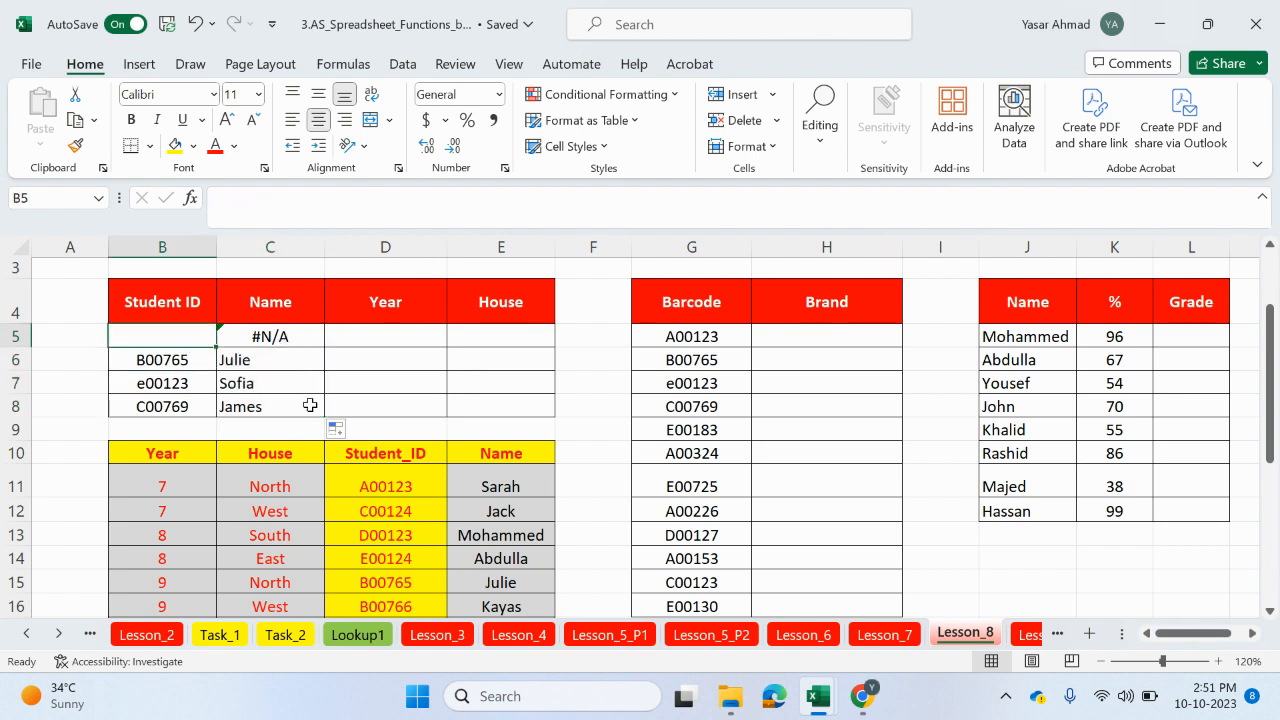
# Step: Clear the lookup formulas from the Name cells C5 to C8
pyautogui.click(276, 335)
pyautogui.press('Delete')
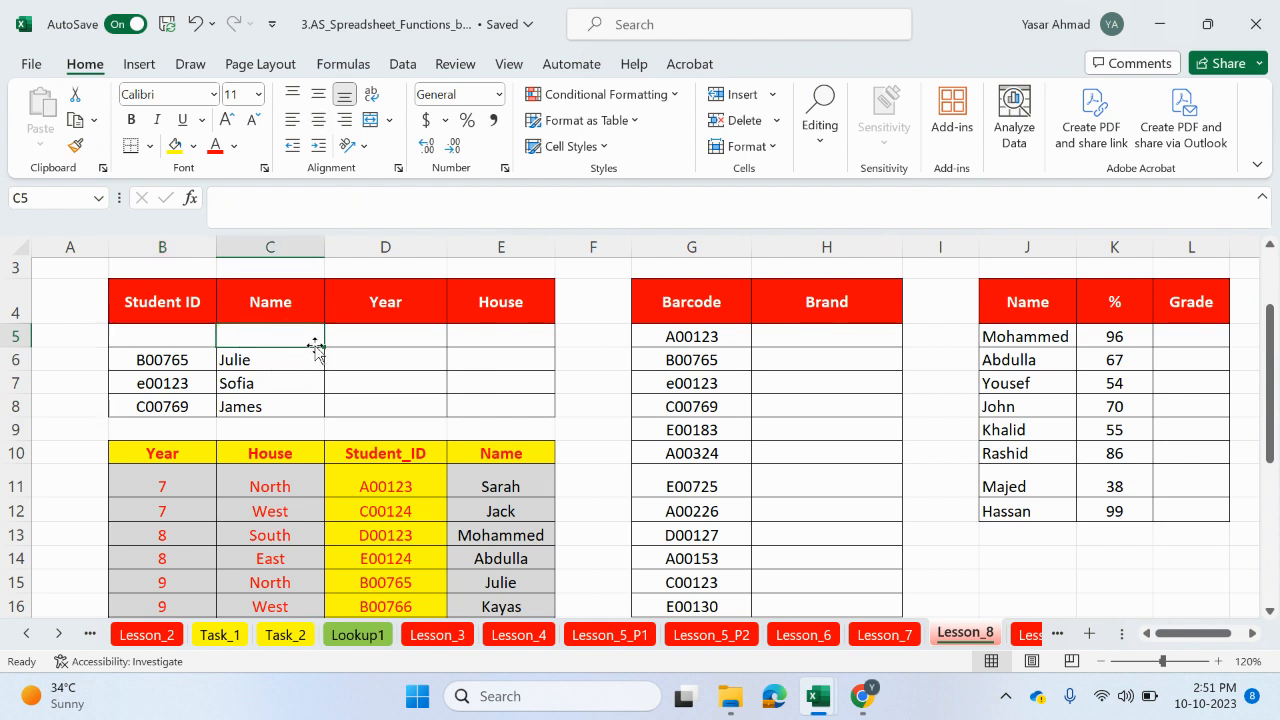
pyautogui.moveTo(321, 345); pyautogui.dragTo(305, 413)
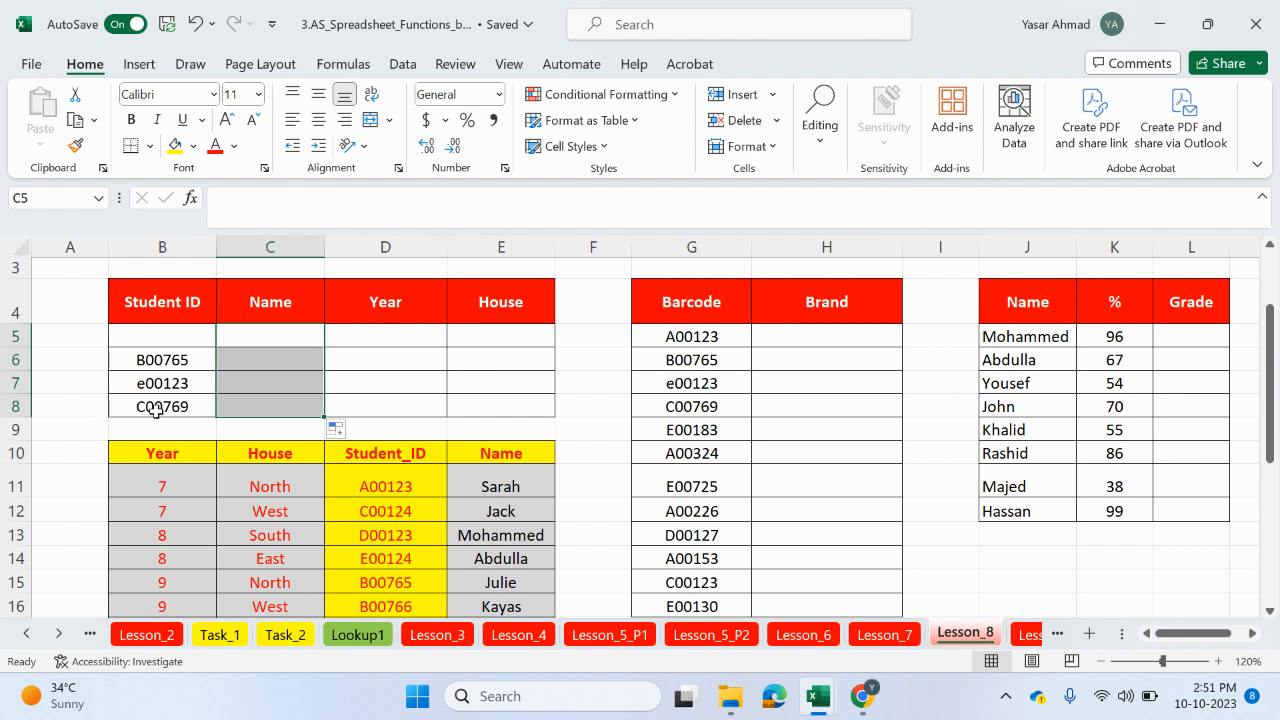
# Step: Begin an XLOOKUP in the first Name cell C5, using B5 as lookup value and $D$11:$D$20 as lookup array
pyautogui.click(256, 337)
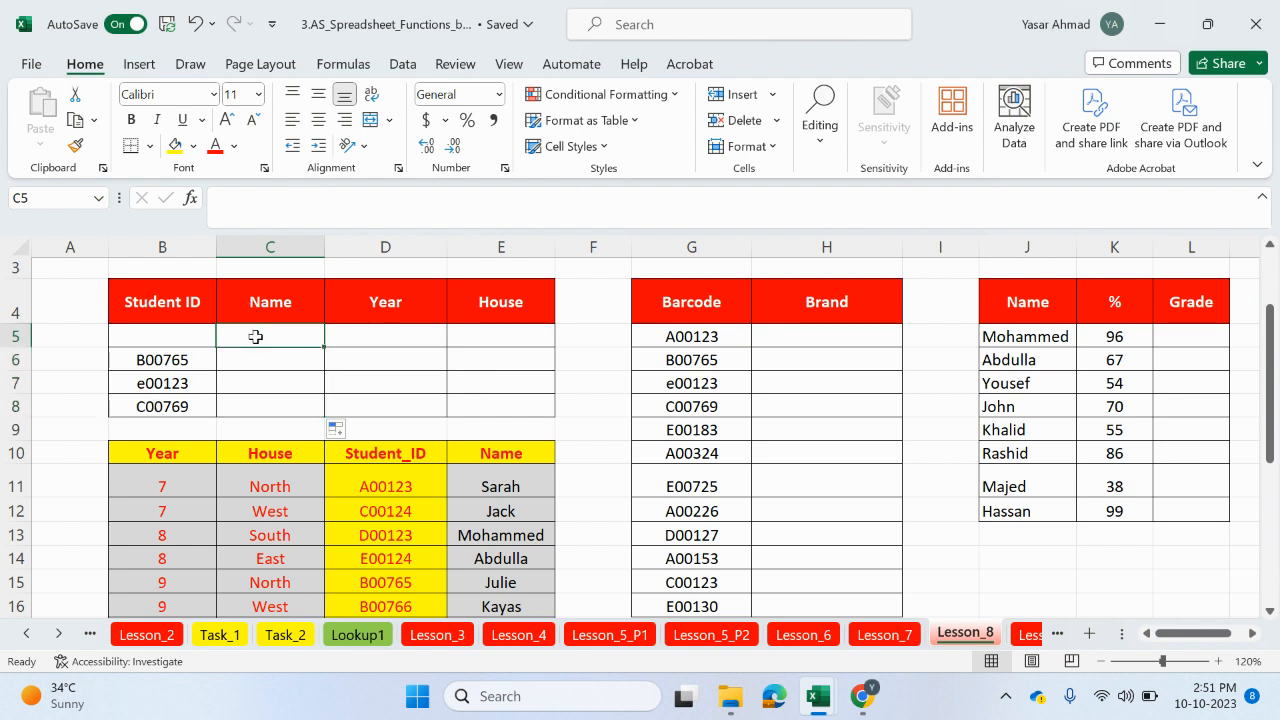
pyautogui.write('=xloo')
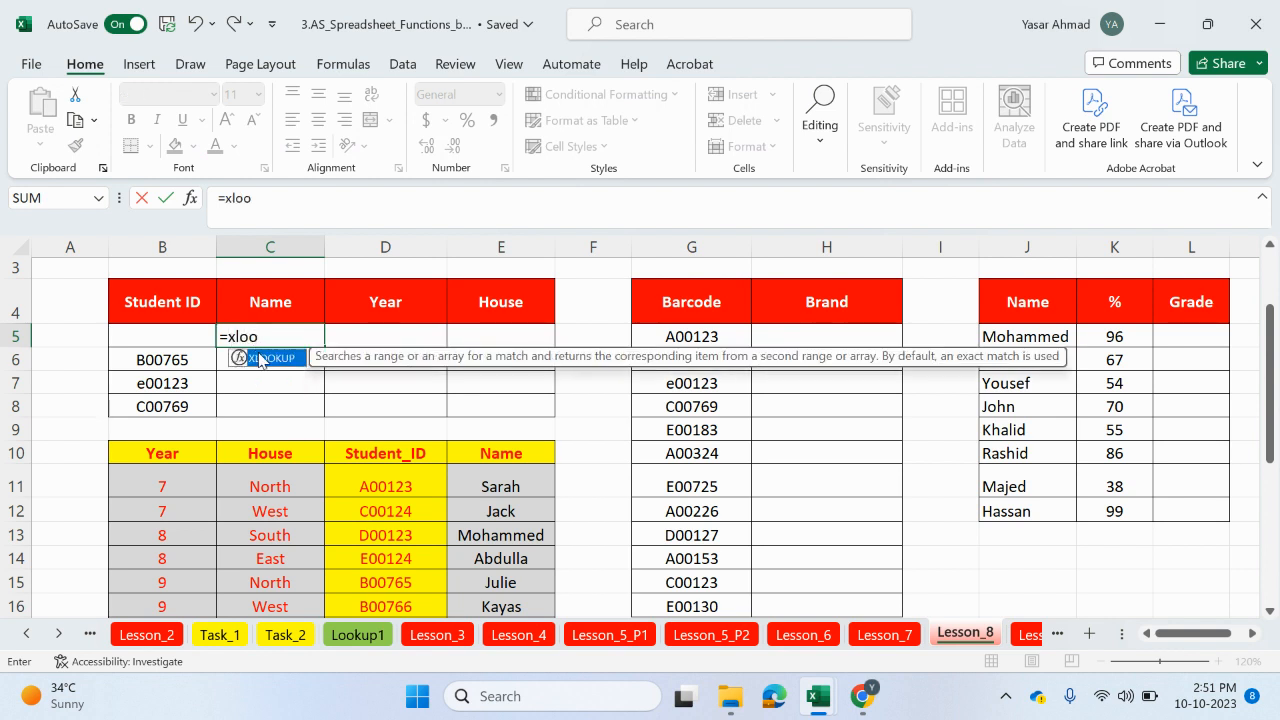
pyautogui.doubleClick(262, 358)
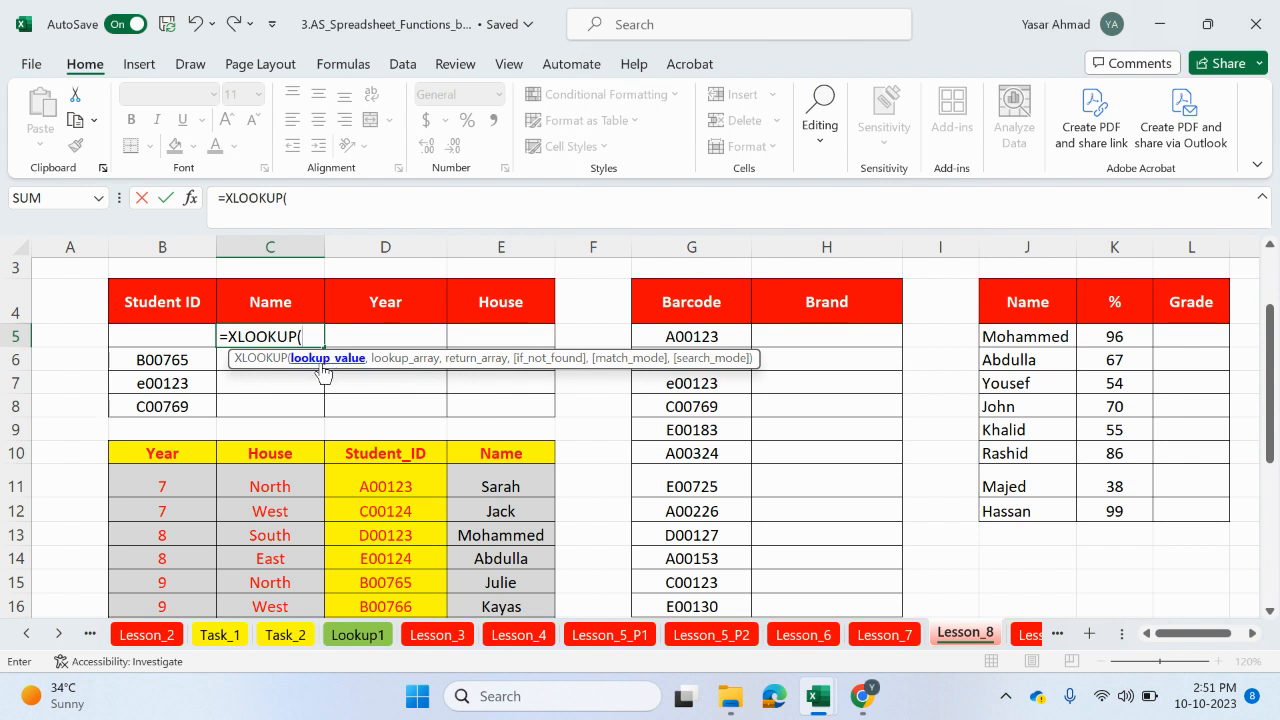
pyautogui.click(192, 333)
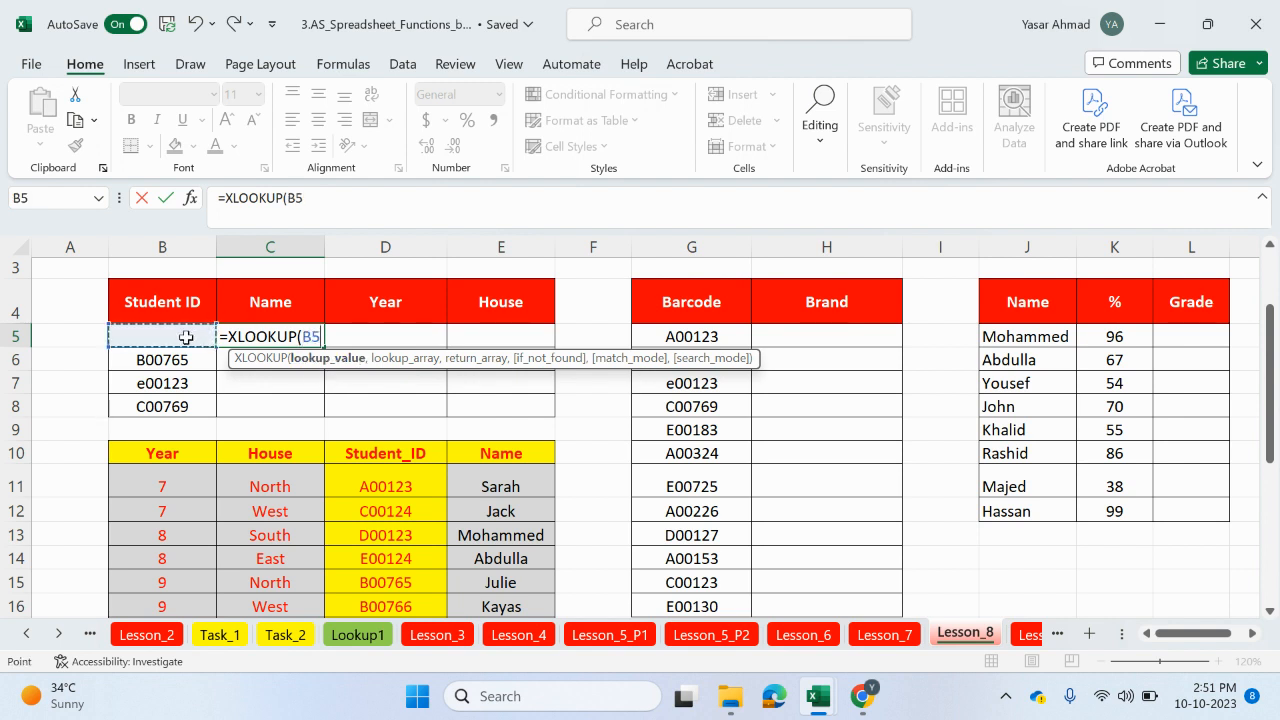
pyautogui.write(',')
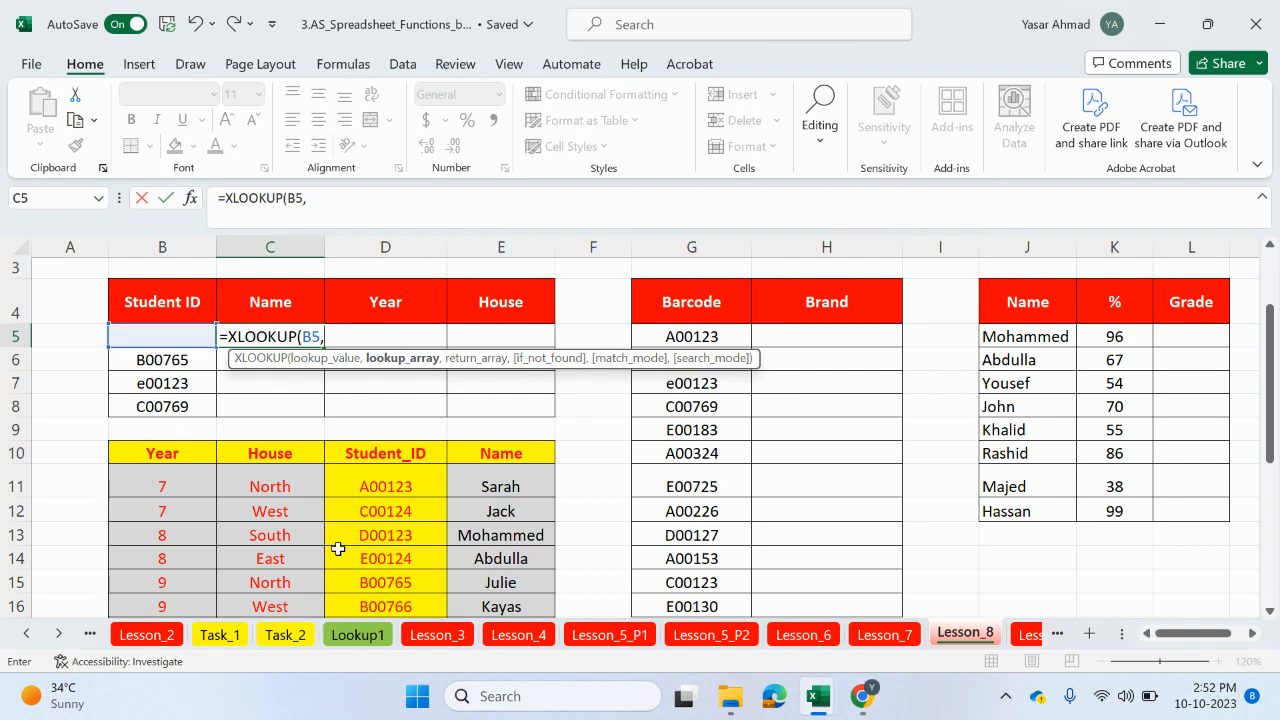
pyautogui.moveTo(398, 488); pyautogui.dragTo(397, 560)
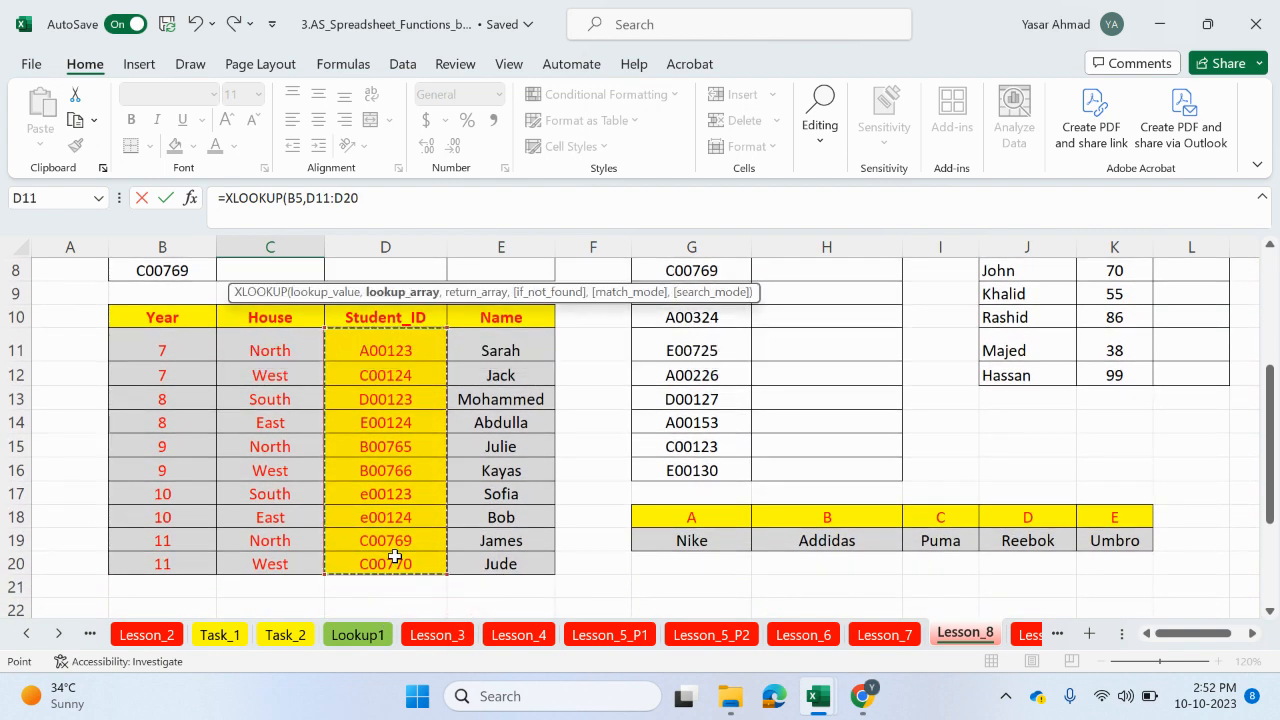
pyautogui.press('F4')
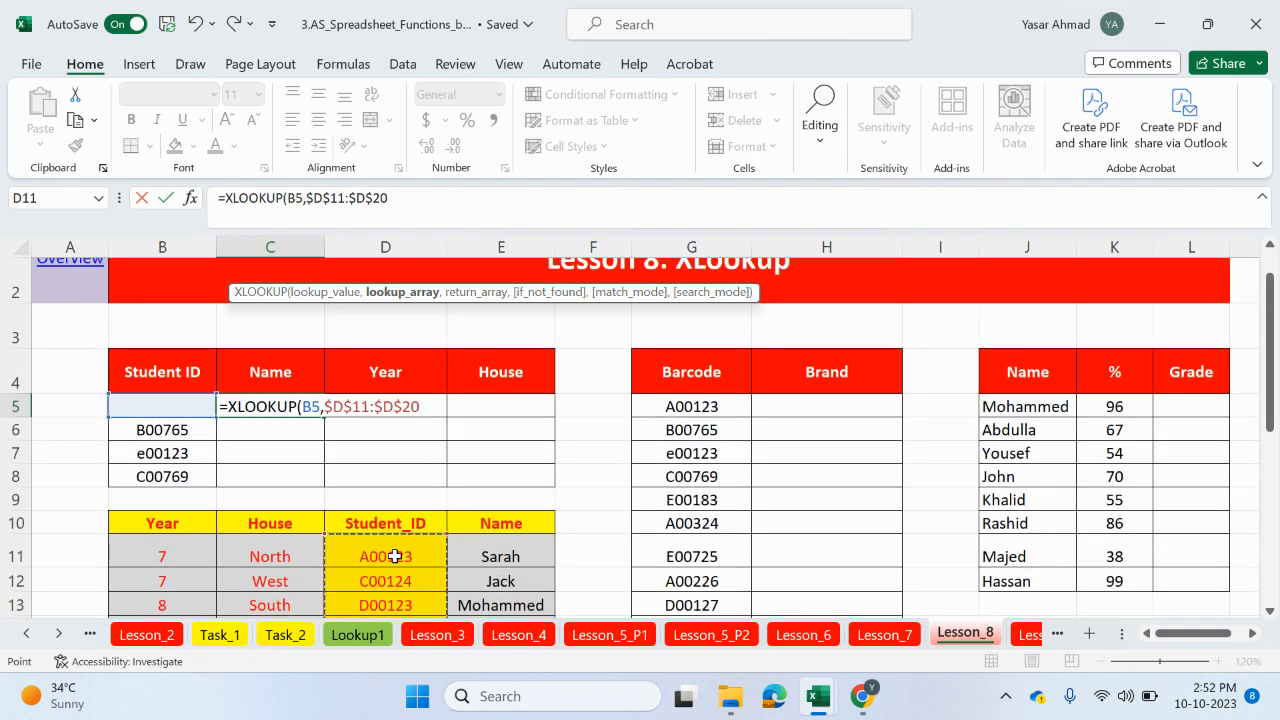
pyautogui.click(487, 207)
pyautogui.write(',')
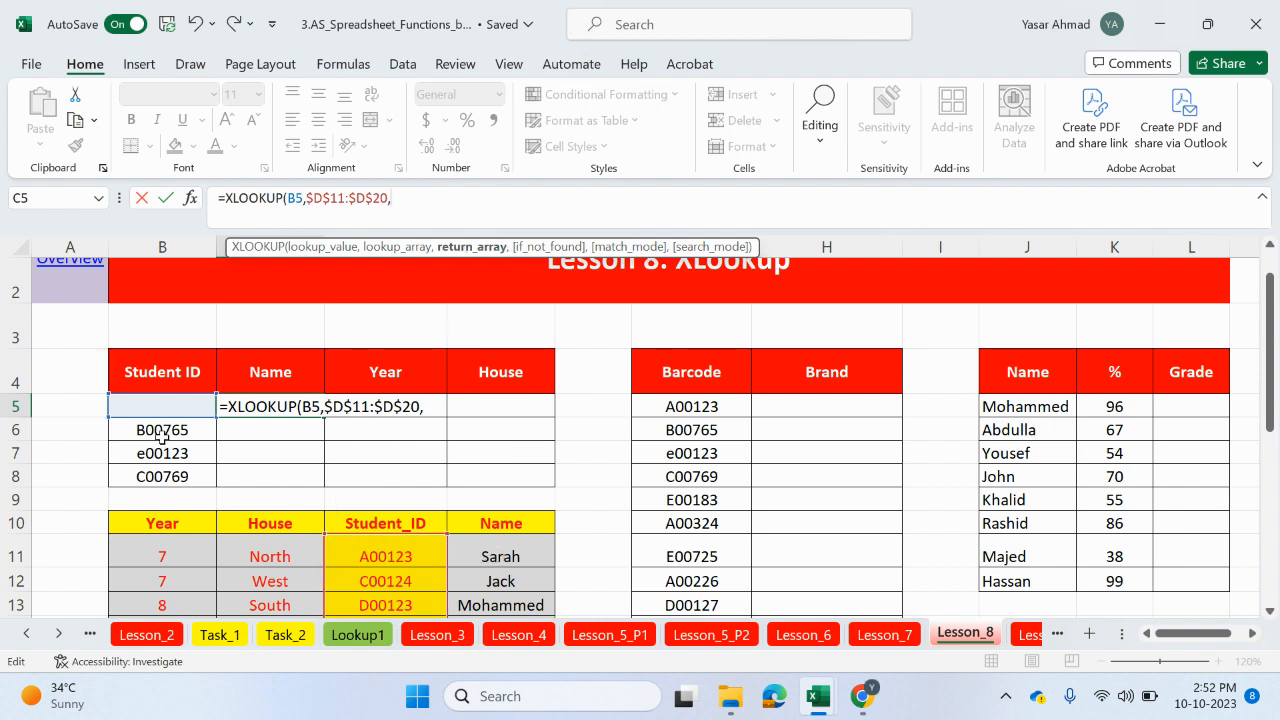
# Step: Complete the formula with return array $E$11:$E$20, if-not-found text "NO ID" and match mode 0, and enter it
pyautogui.scroll(-1, 298, 482)
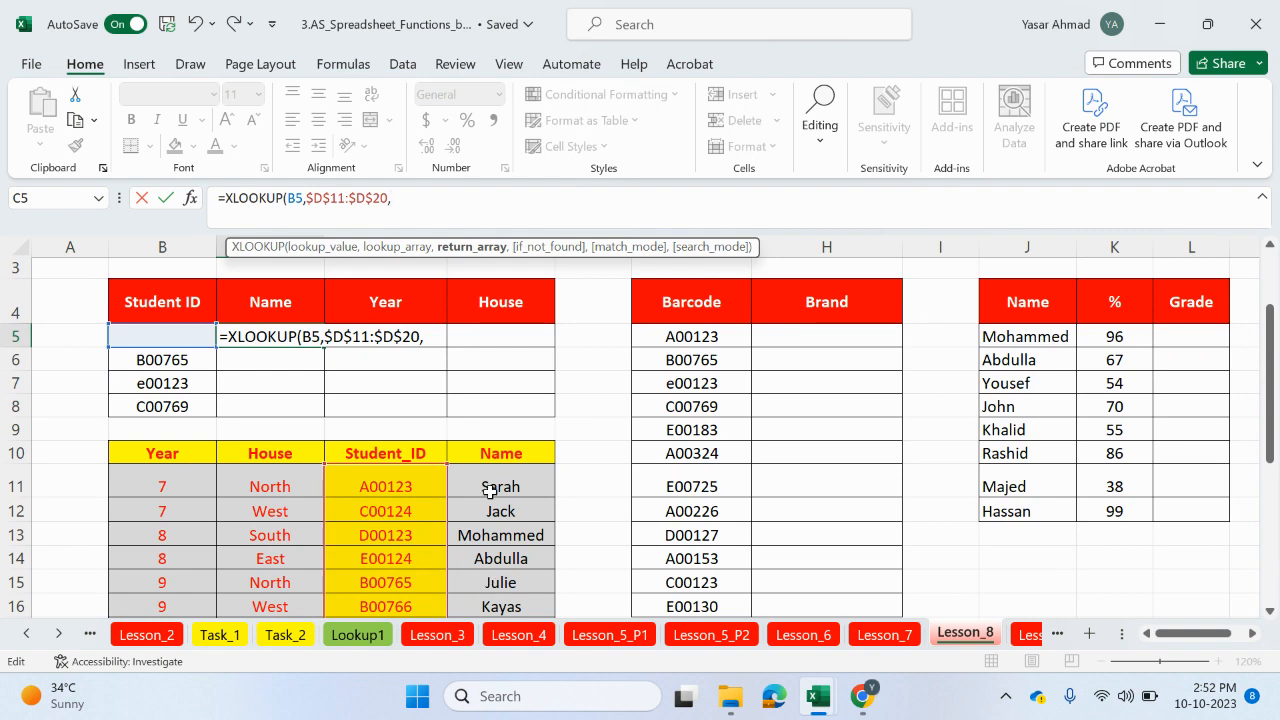
pyautogui.moveTo(500, 492); pyautogui.dragTo(495, 542)
pyautogui.press('F4')
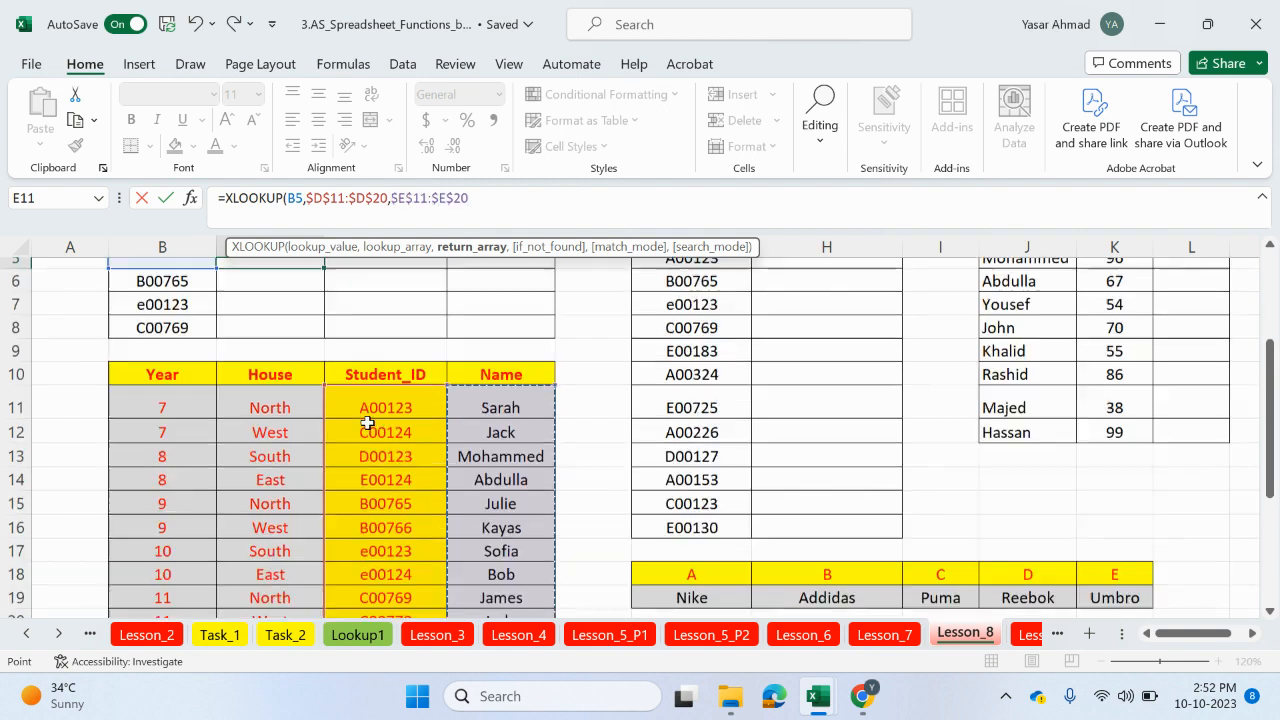
pyautogui.write(',"NO')
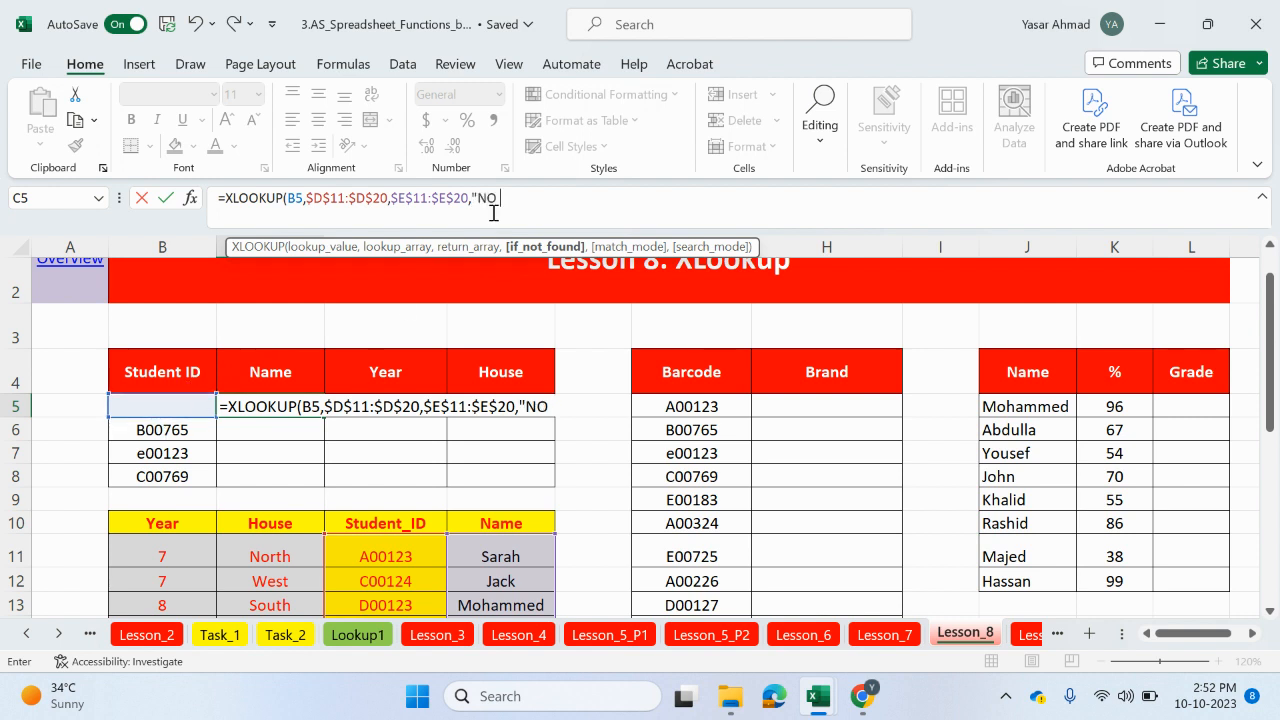
pyautogui.write('ID",')
pyautogui.doubleClick(566, 262)
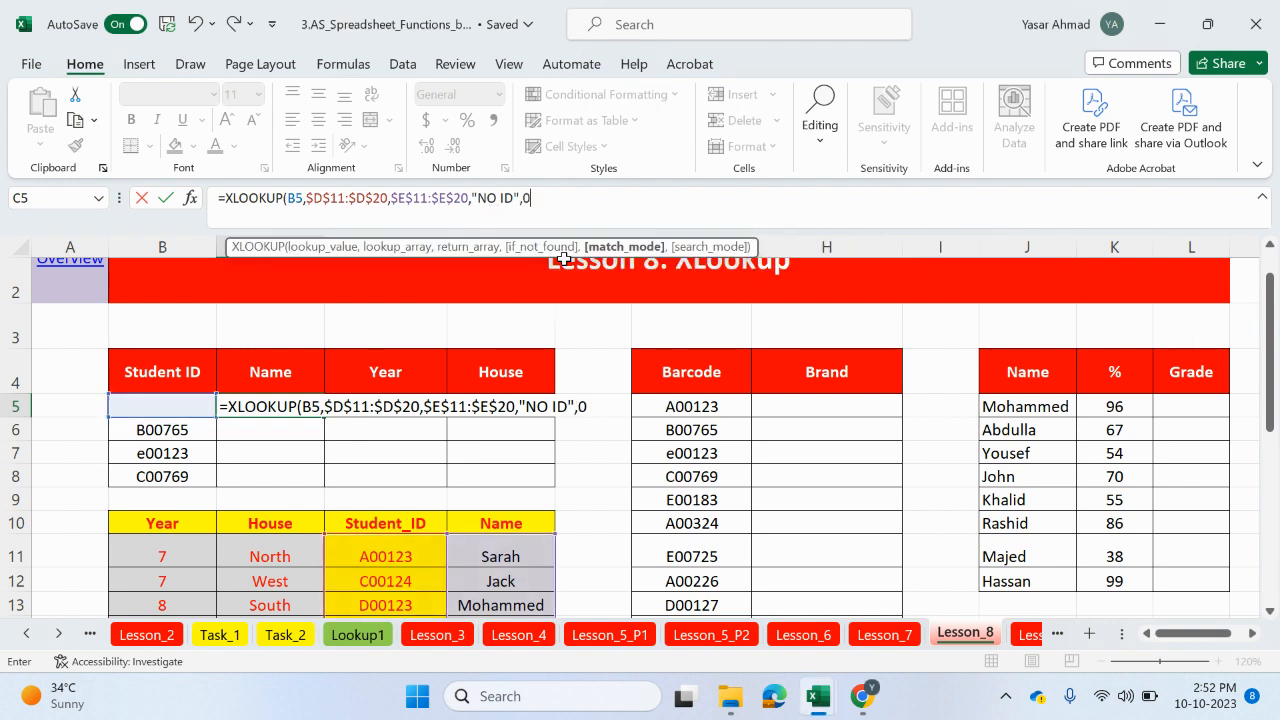
pyautogui.write(')')
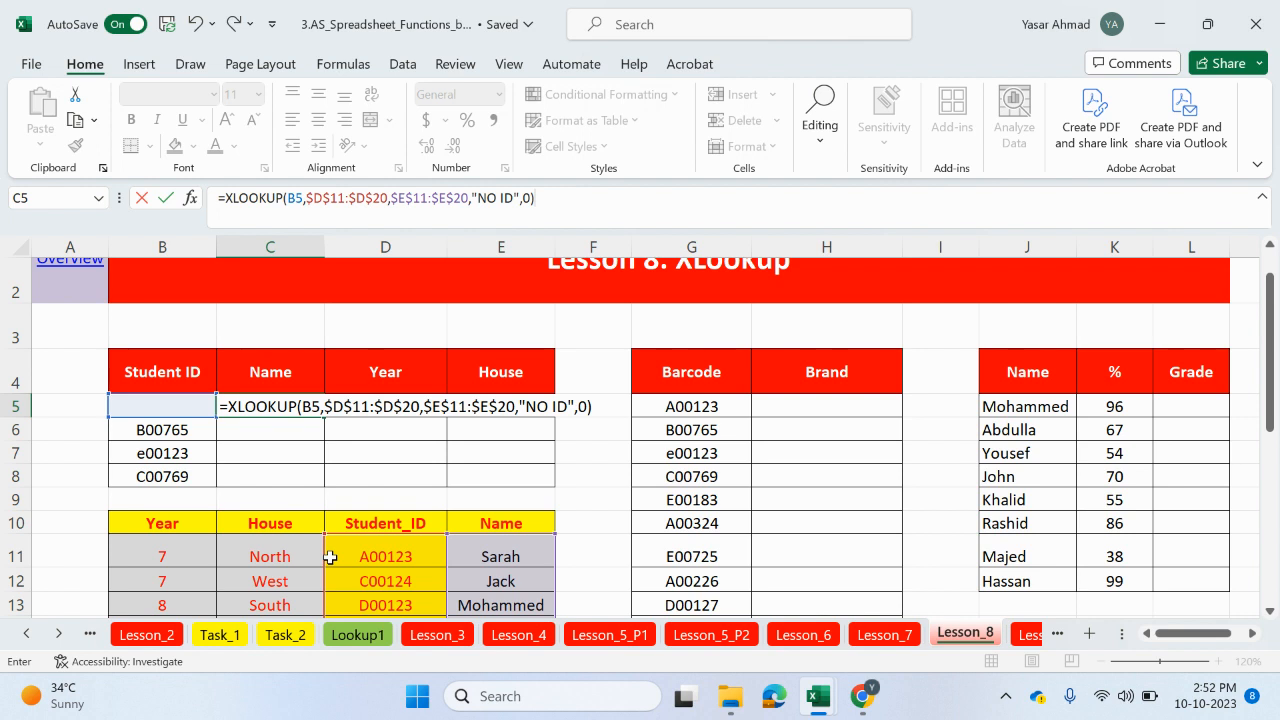
pyautogui.press('Return')
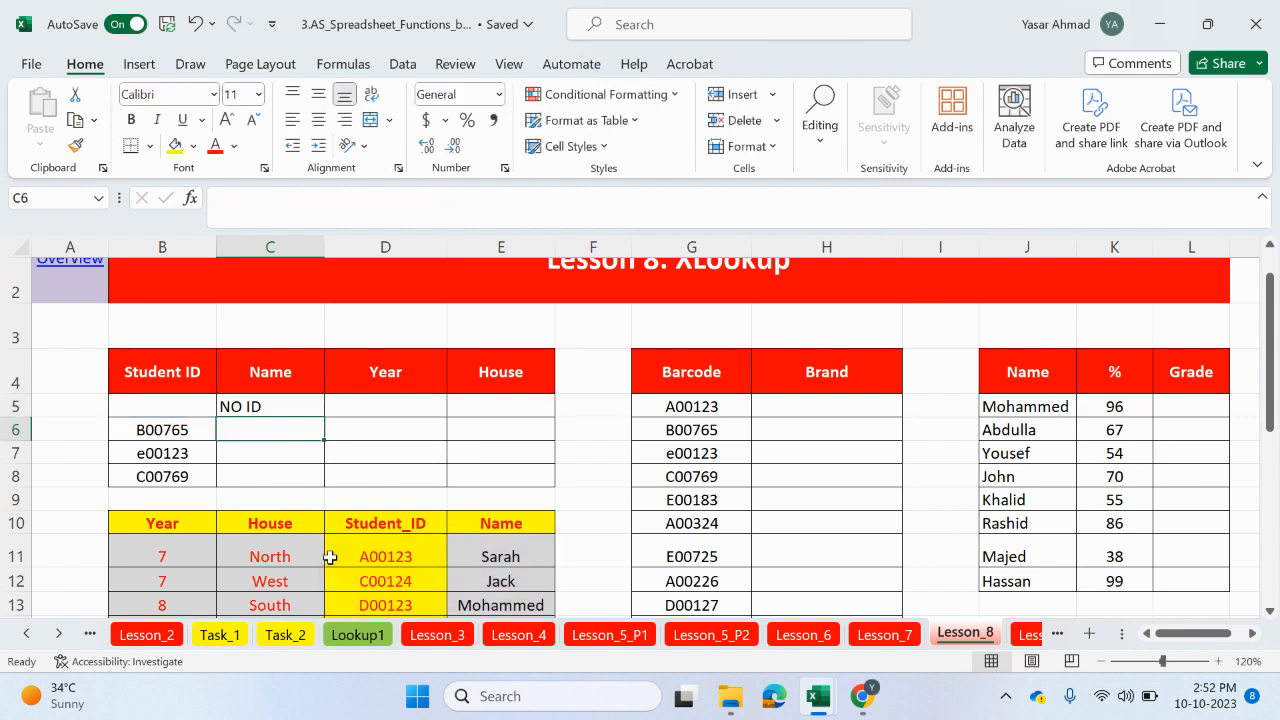
# Step: Replace the "NO ID" if-not-found value in C5's formula with an empty string ""
pyautogui.click(287, 406)
pyautogui.click(519, 197)
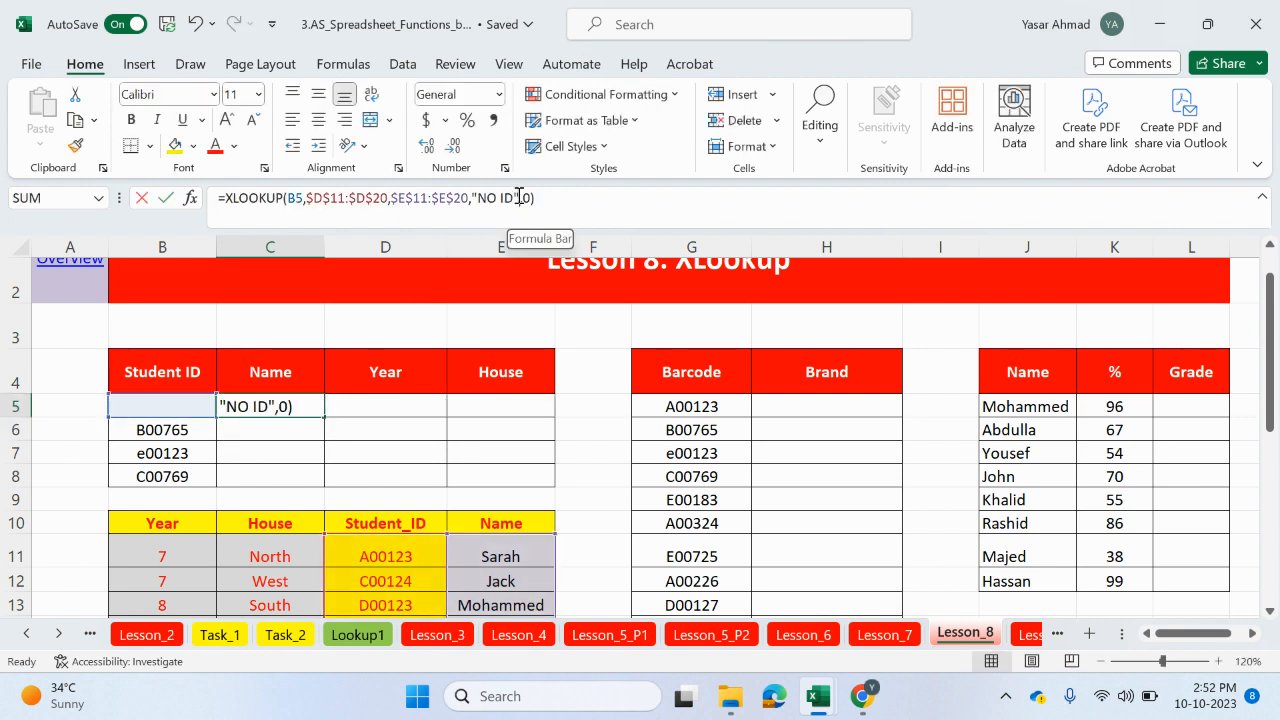
pyautogui.moveTo(515, 198); pyautogui.dragTo(487, 199)
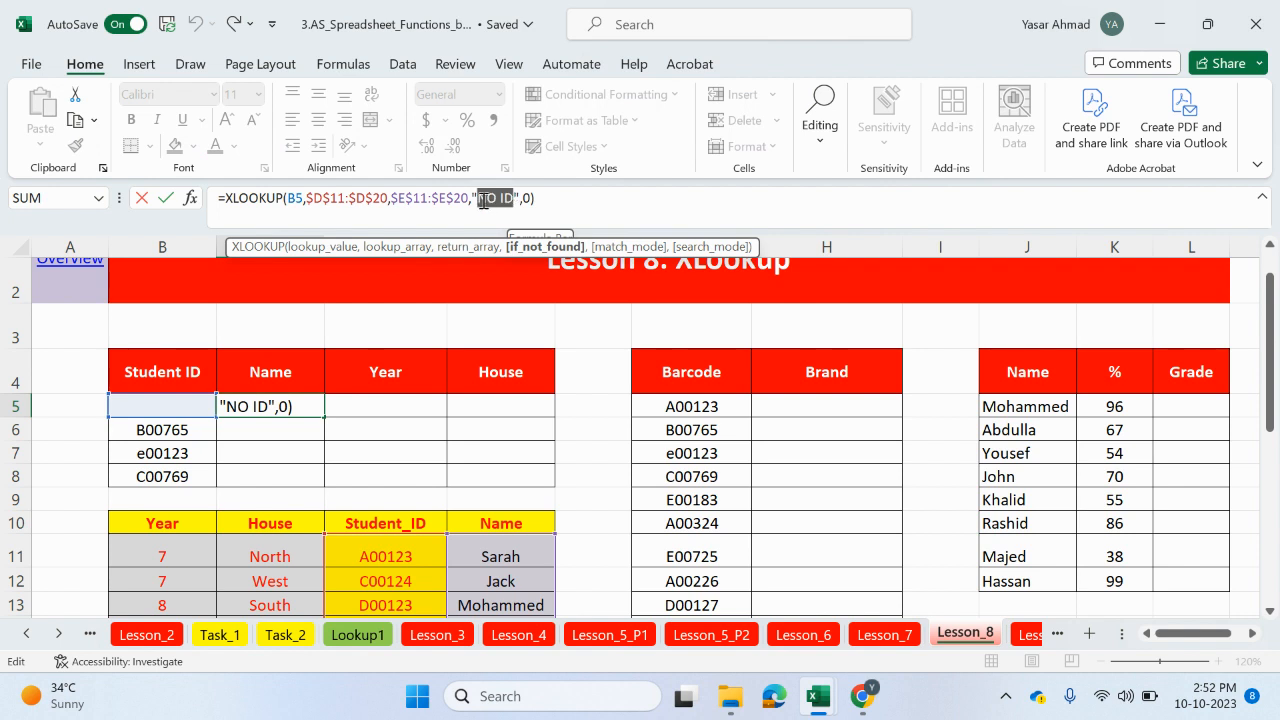
pyautogui.press('BackSpace')
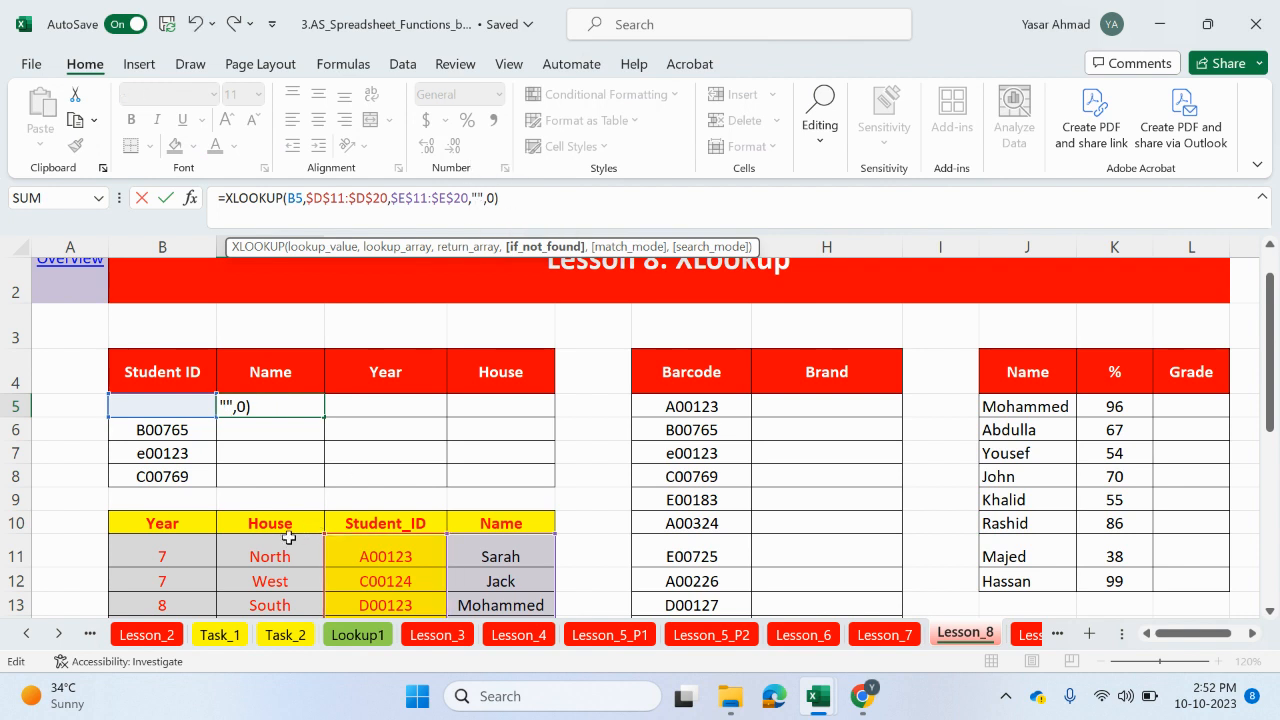
pyautogui.press('Return')
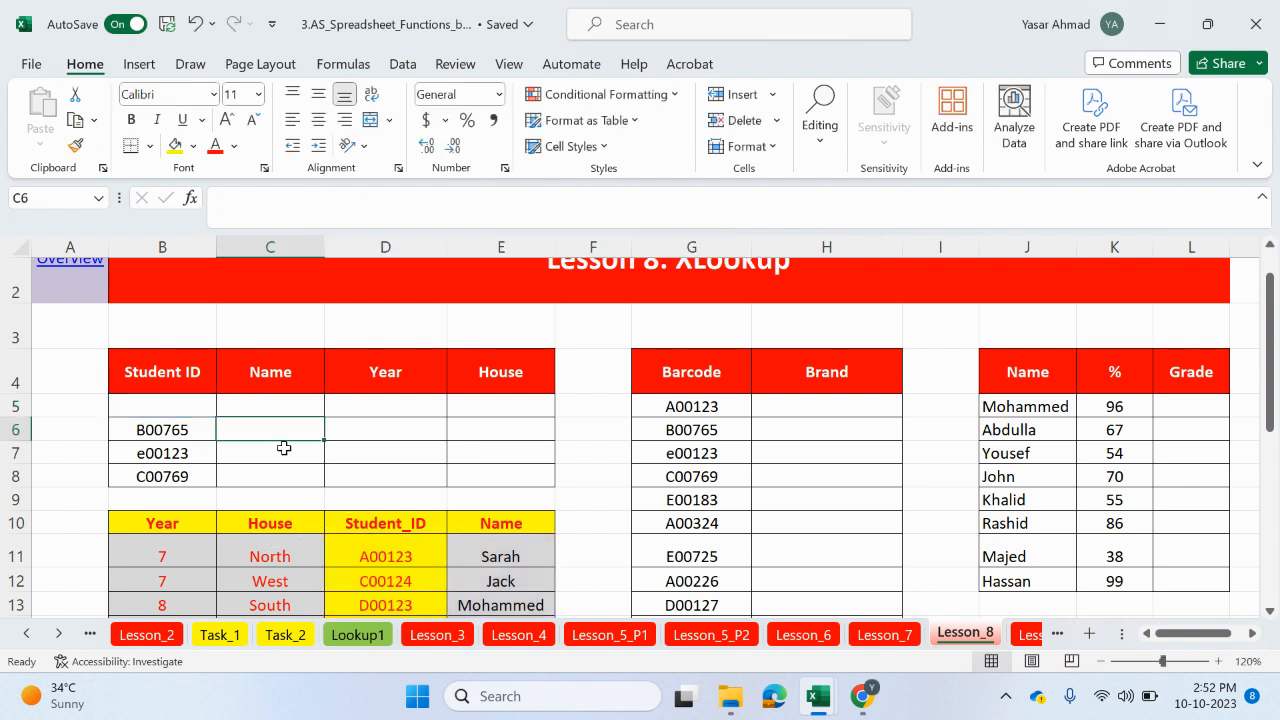
# Step: Fill the Name formula down to C8 and review C5's formula against the lookup table
pyautogui.click(297, 410)
pyautogui.moveTo(325, 416); pyautogui.dragTo(324, 488)
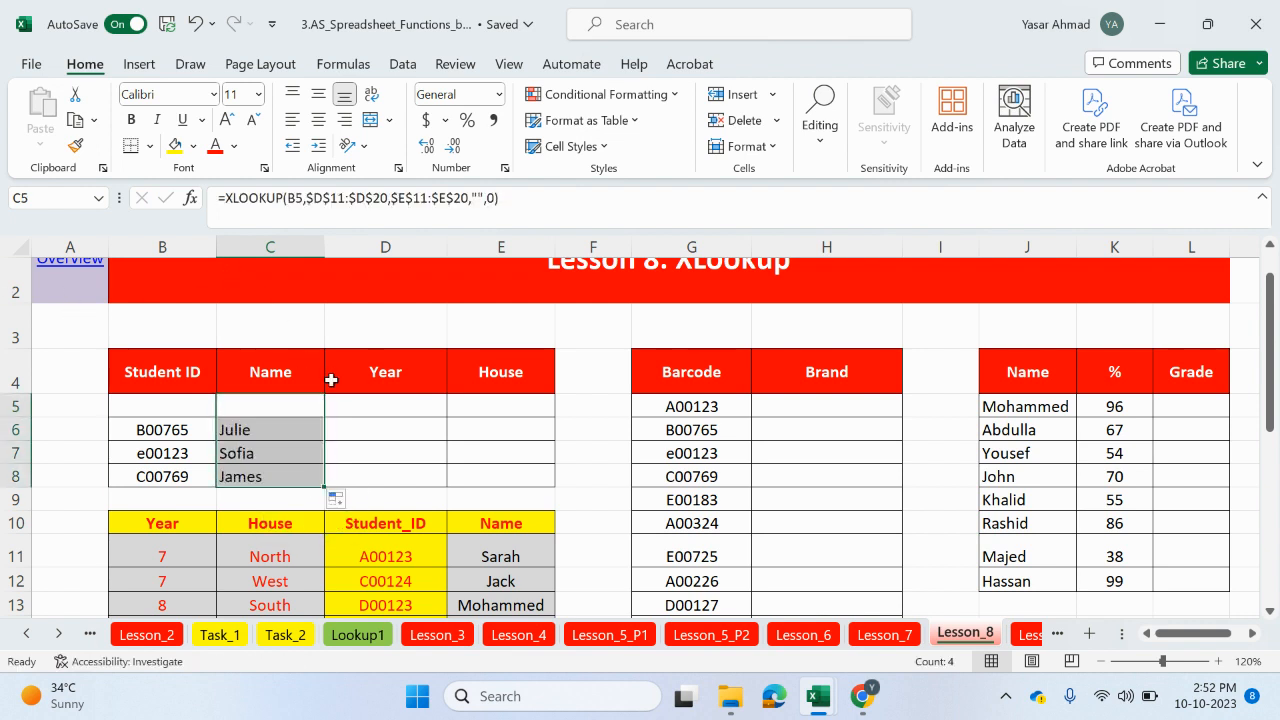
pyautogui.click(370, 399)
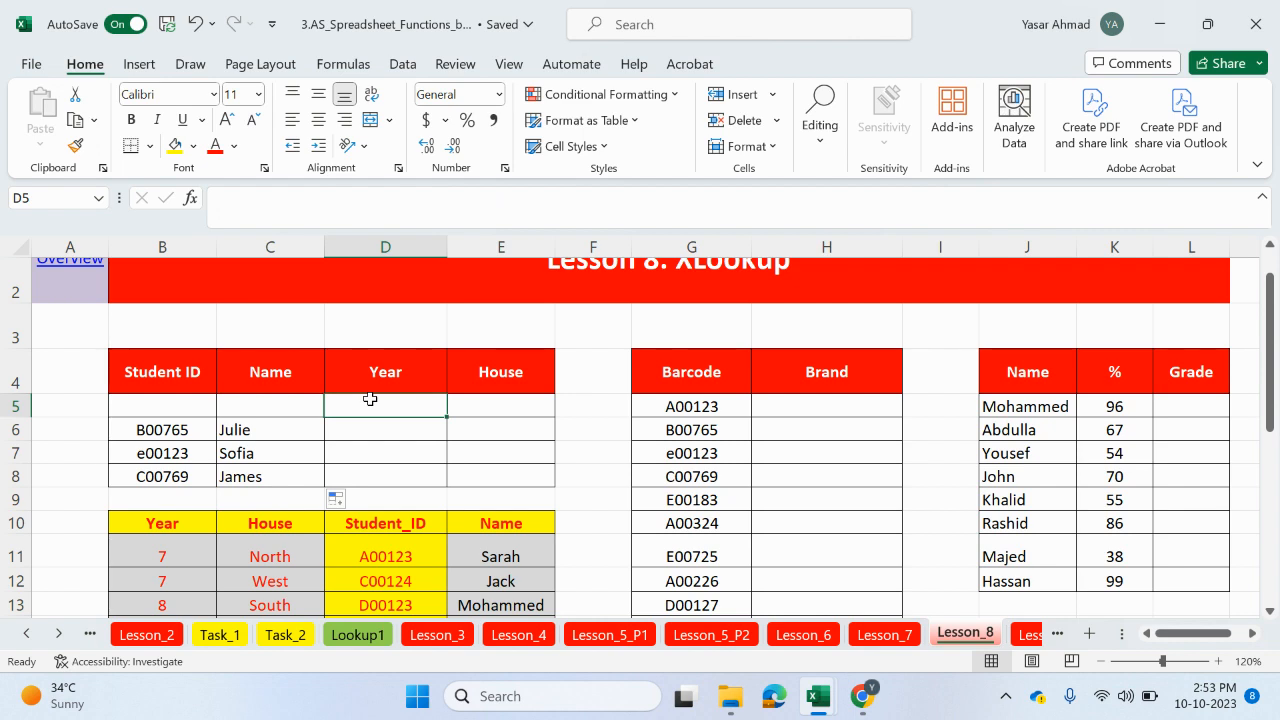
pyautogui.scroll(-1, 359, 413)
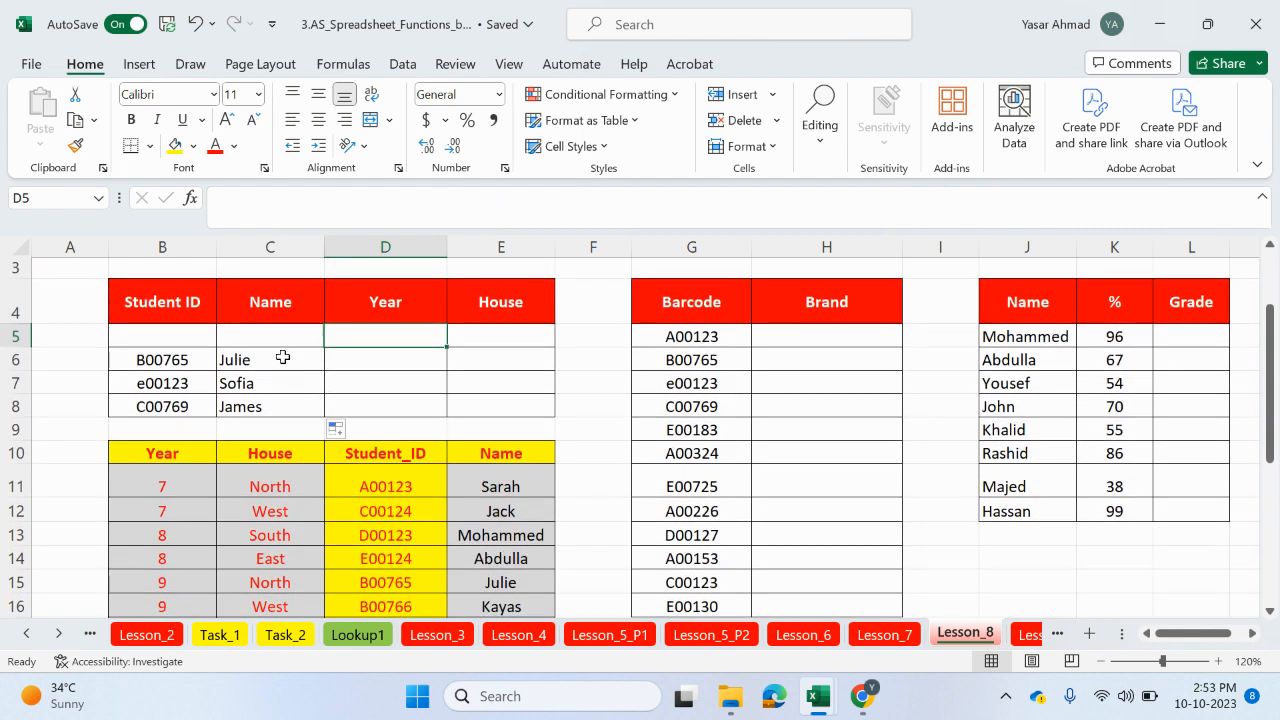
pyautogui.click(283, 338)
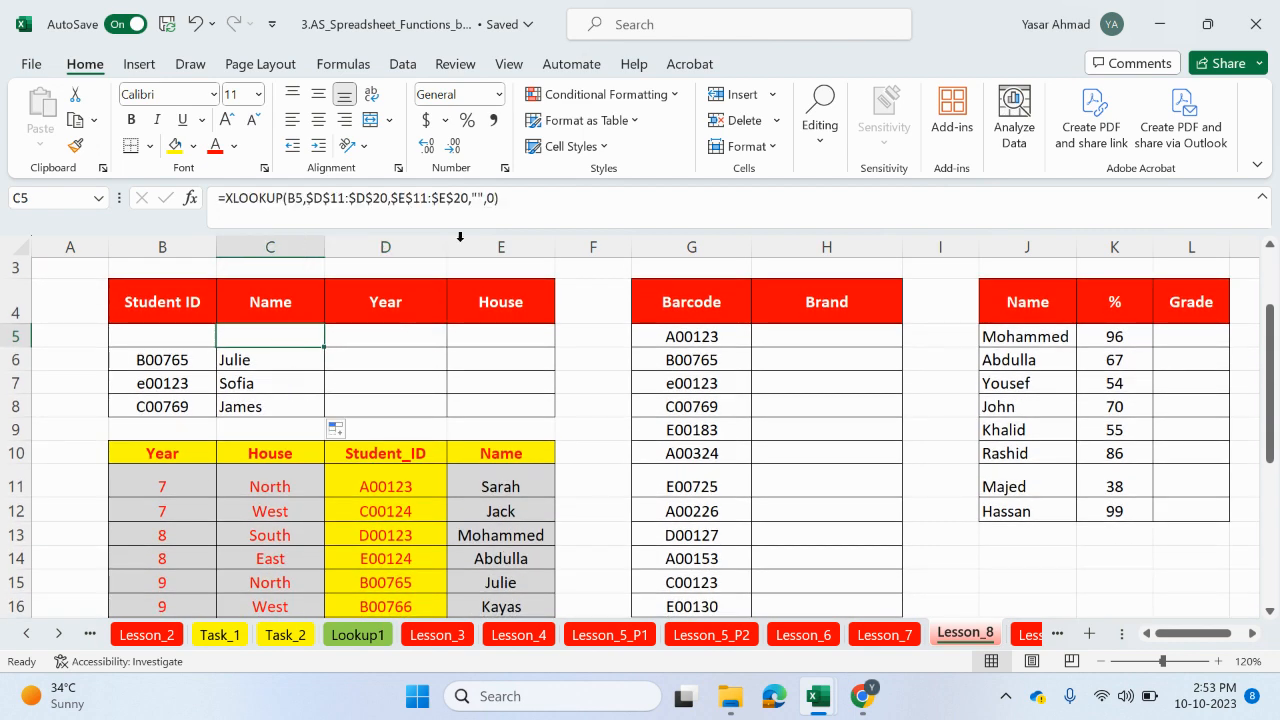
pyautogui.click(480, 203)
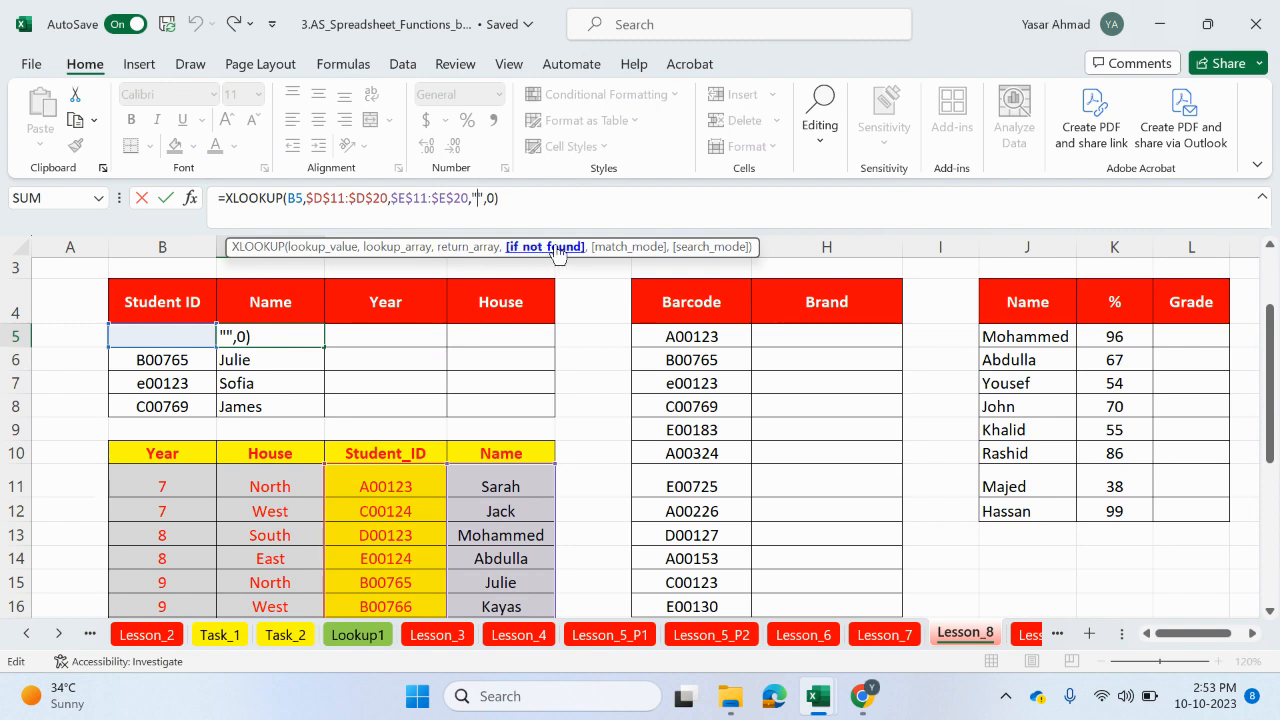
pyautogui.moveTo(383, 486); pyautogui.dragTo(206, 582)
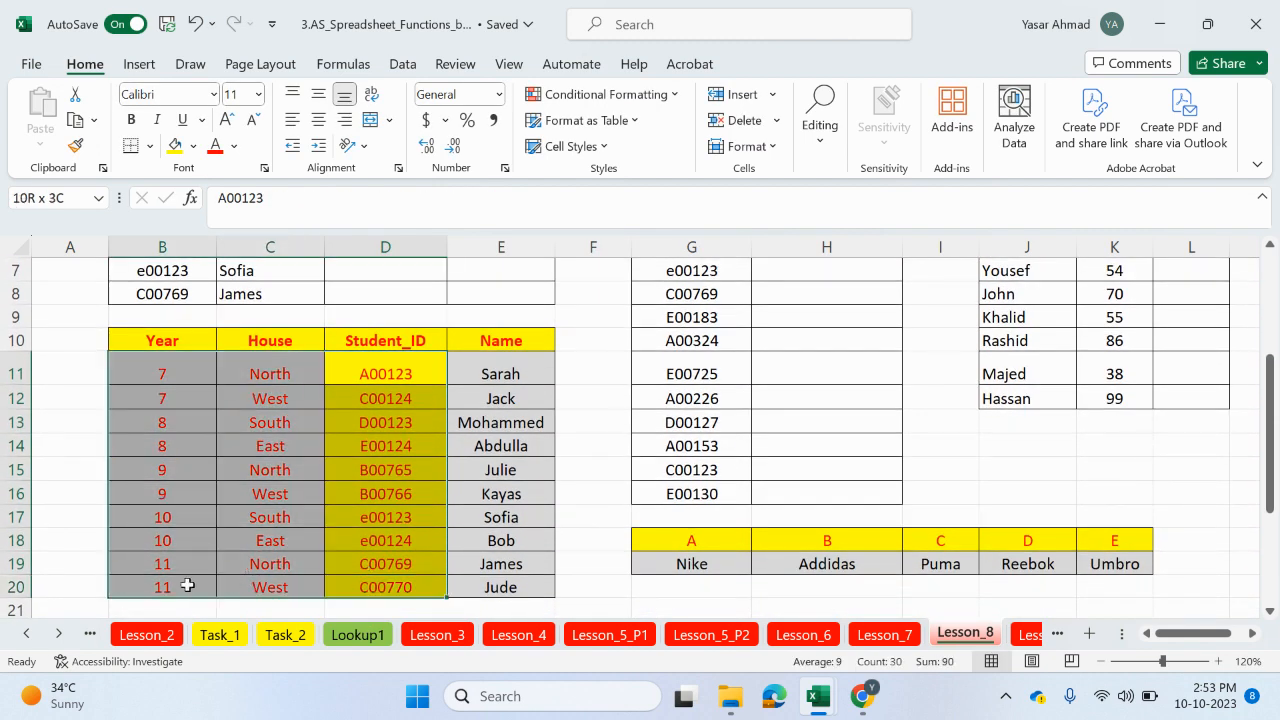
pyautogui.scroll(2, 320, 405)
# Step: Begin an XLOOKUP in the first Year cell D5, using B5 as lookup value and $D$11:$D$20 as lookup array
pyautogui.click(381, 363)
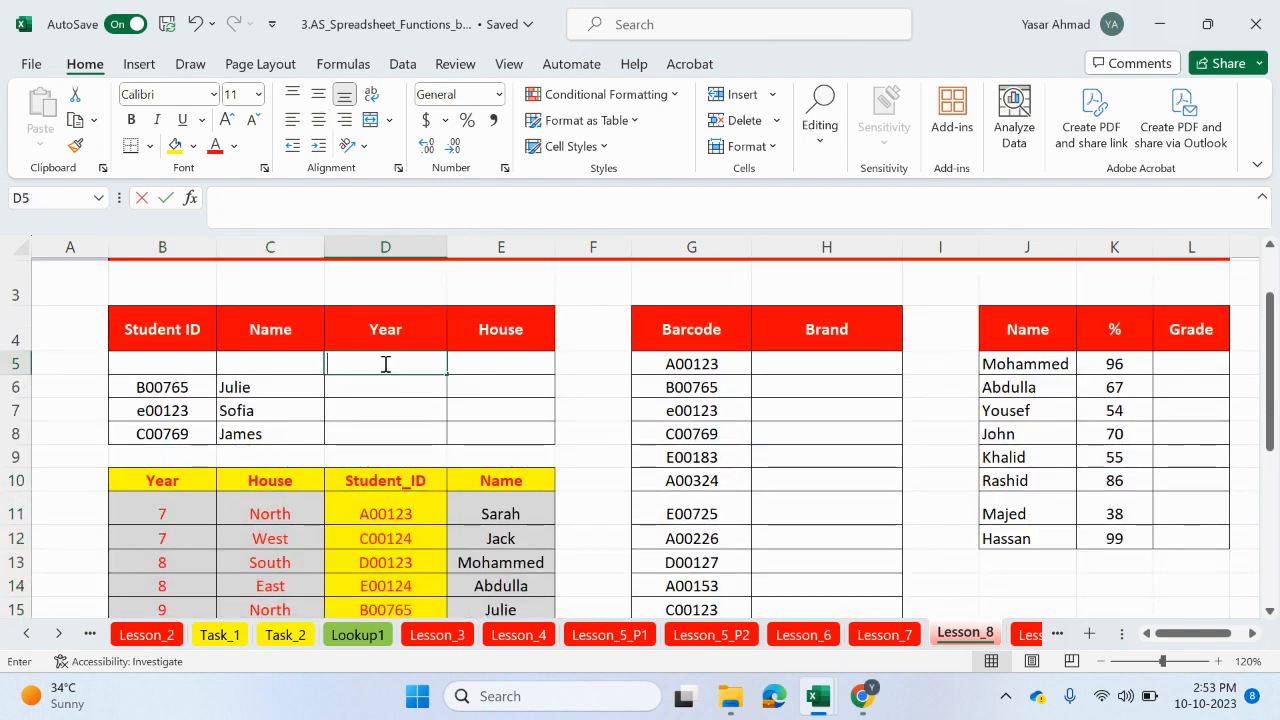
pyautogui.write('=xlo')
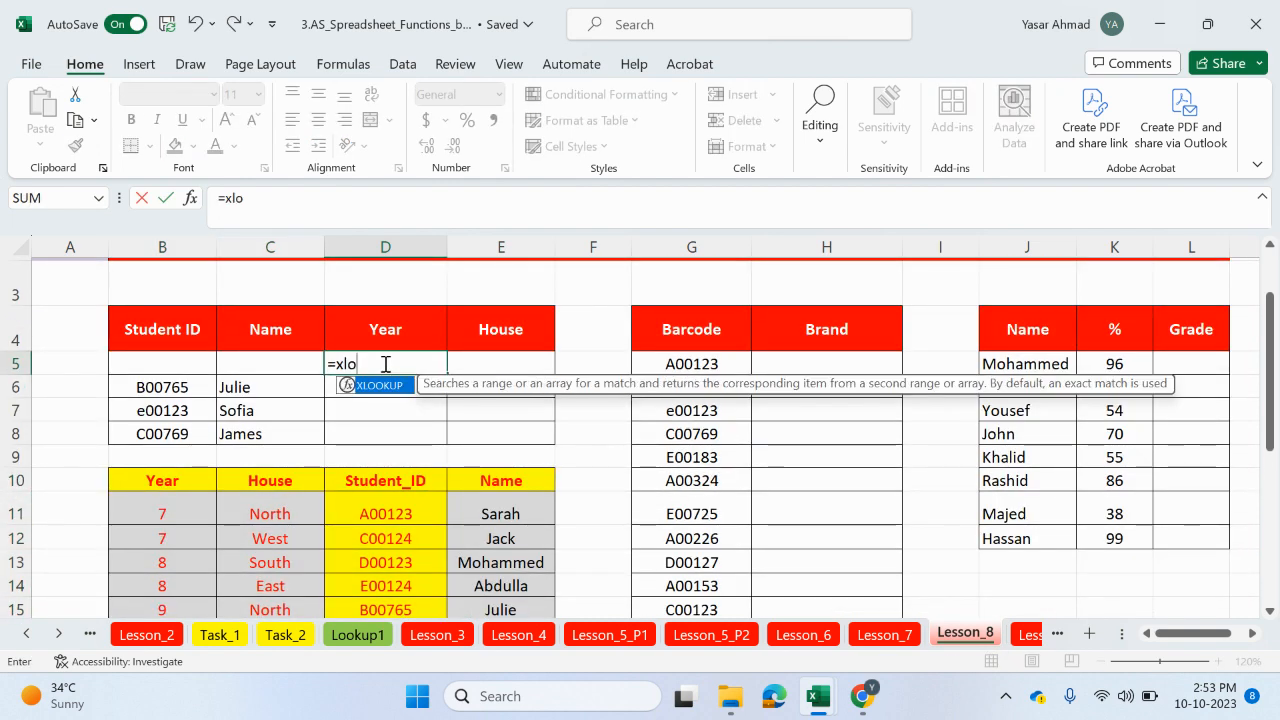
pyautogui.write('o')
pyautogui.doubleClick(392, 386)
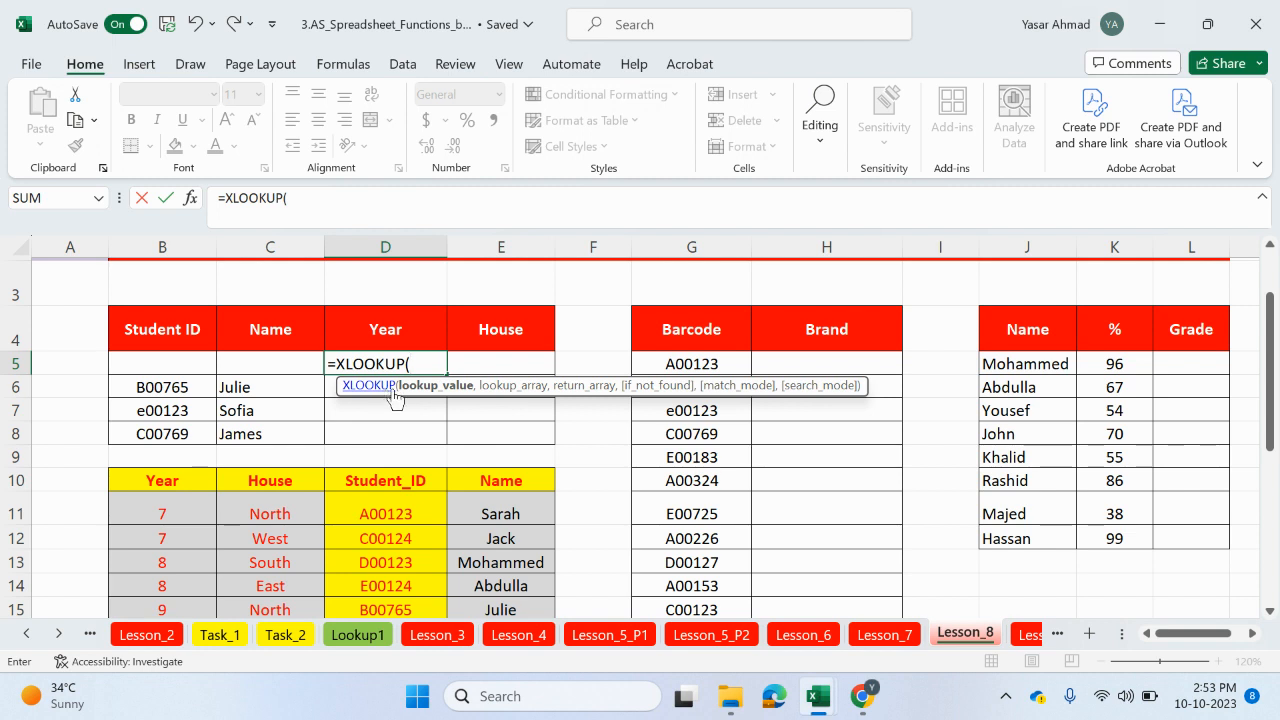
pyautogui.click(190, 364)
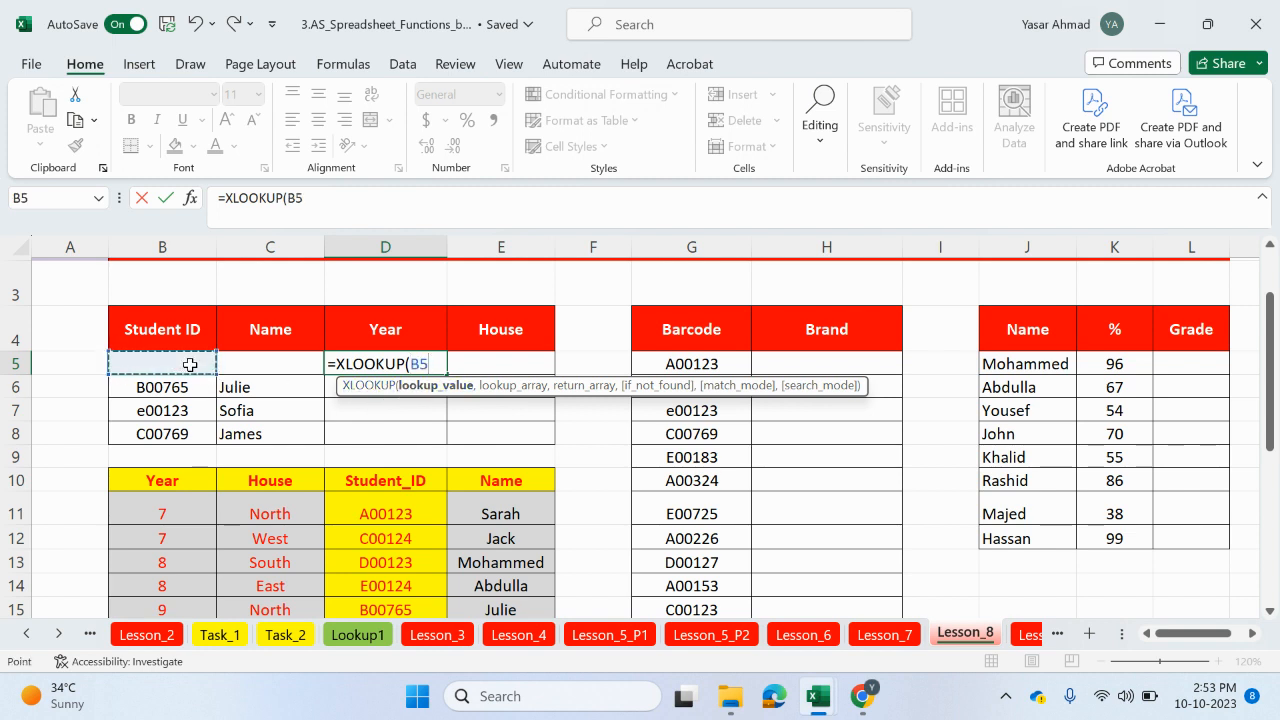
pyautogui.write(',')
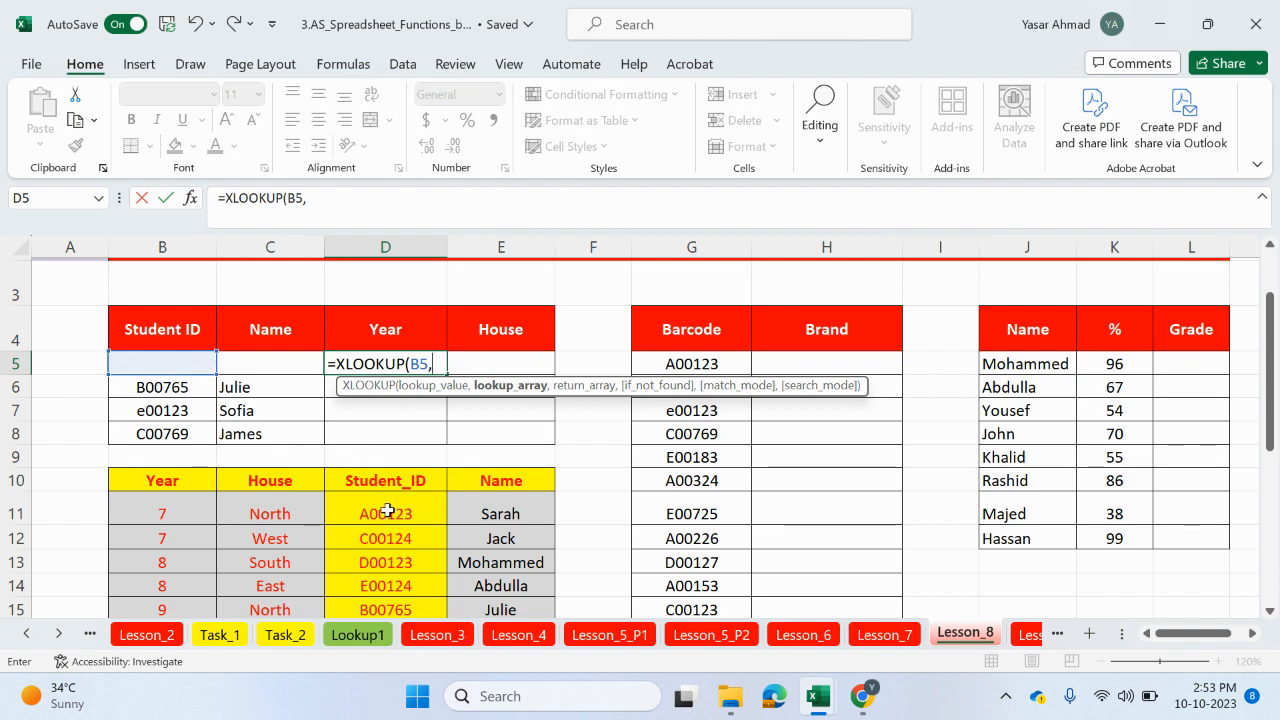
pyautogui.moveTo(385, 513); pyautogui.dragTo(390, 587)
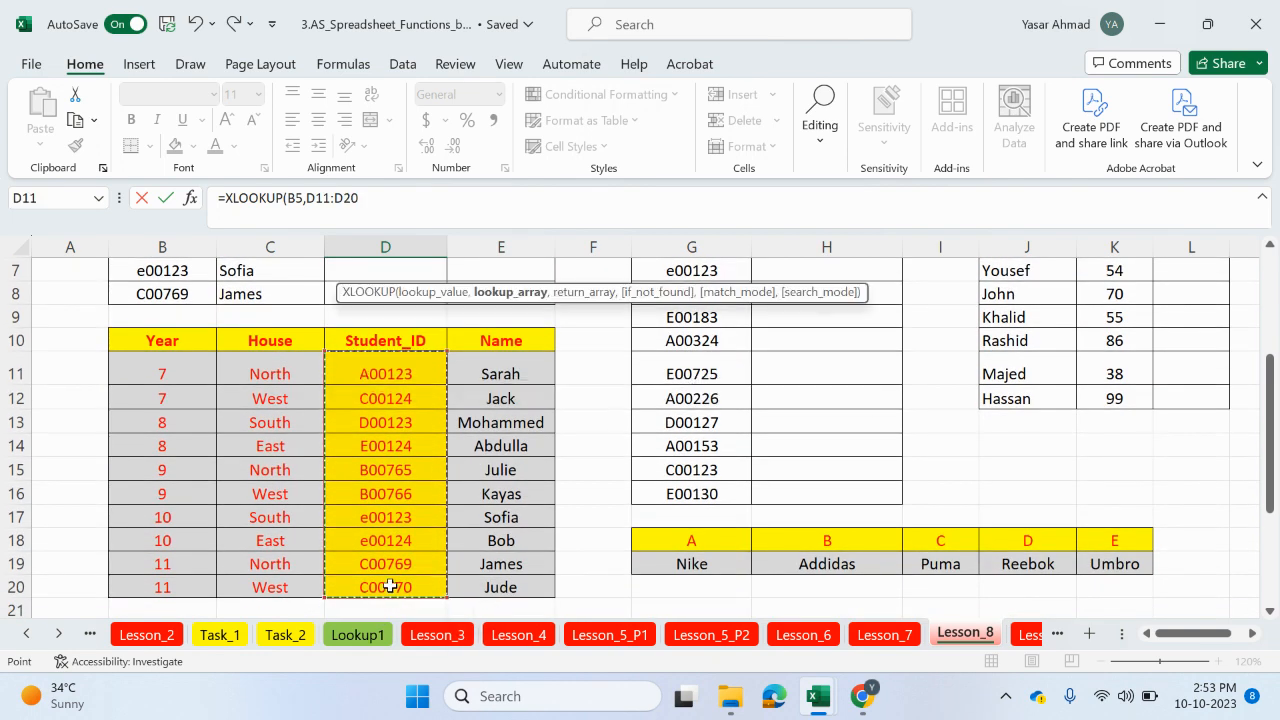
pyautogui.press('F4')
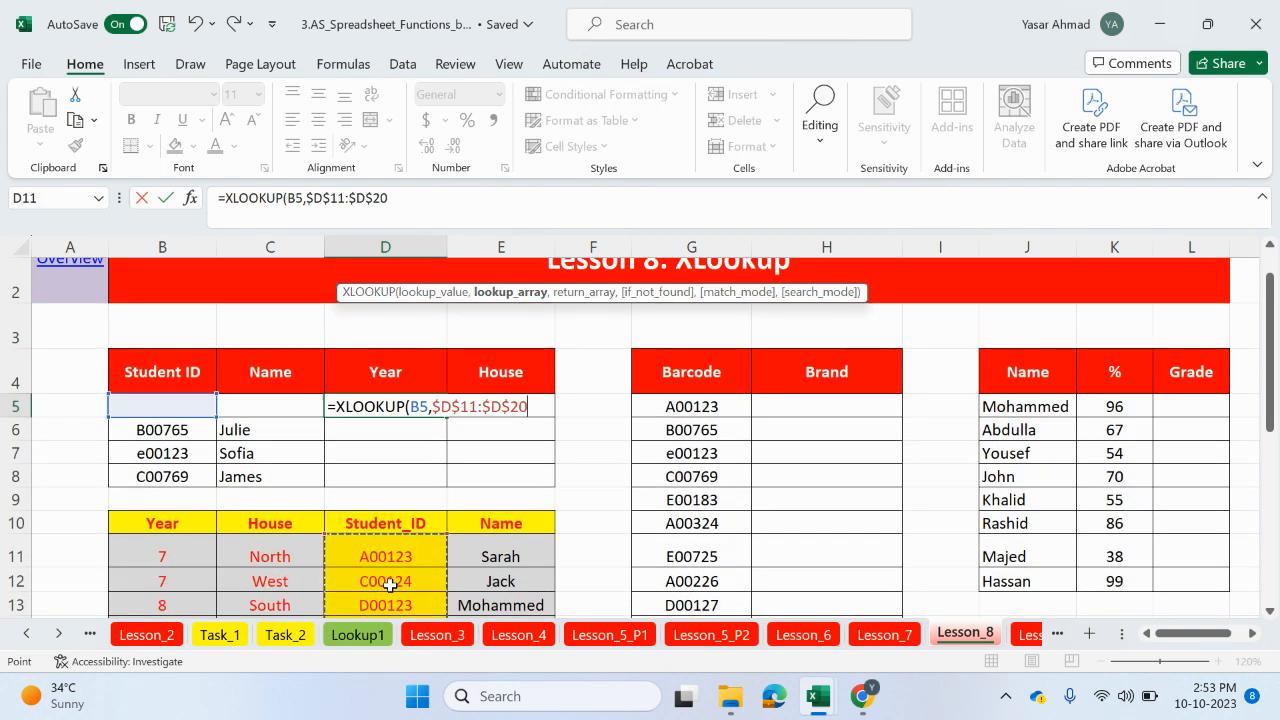
pyautogui.write(',')
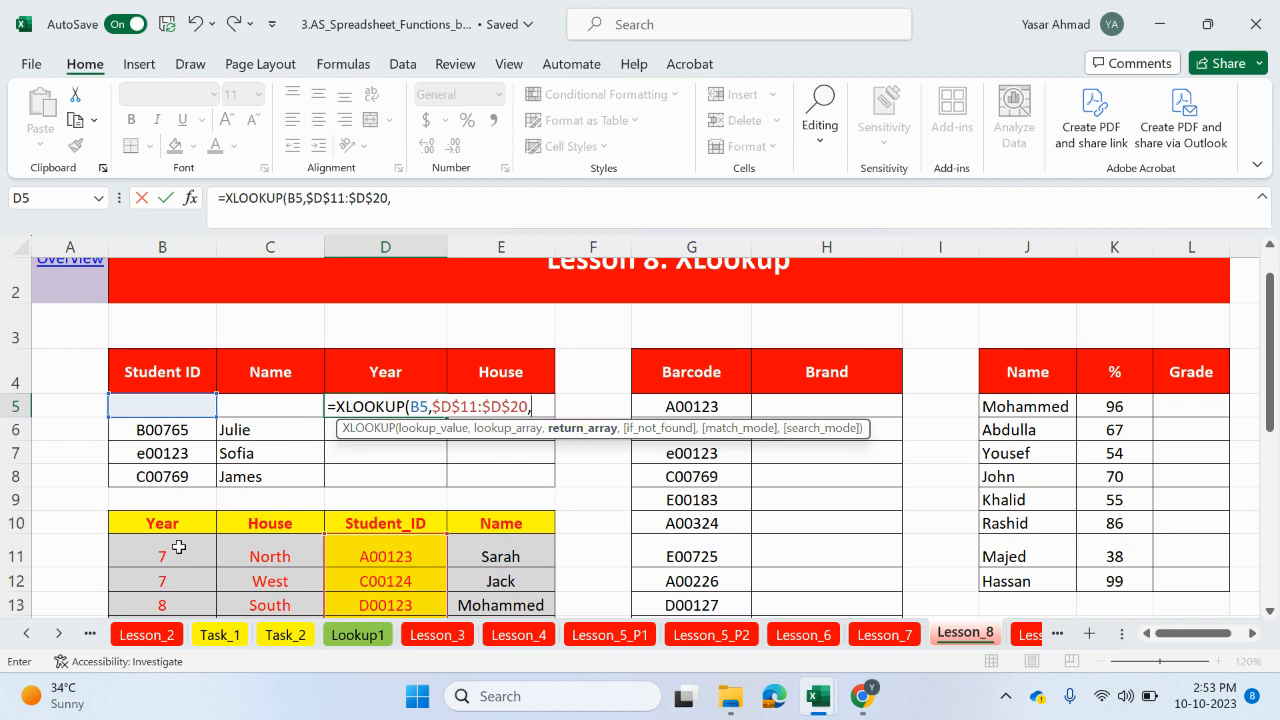
# Step: Complete the Year formula with return array $B$11:$B$20, empty-string if-not-found value and exact match mode 0, and enter it
pyautogui.moveTo(165, 556)
pyautogui.mouseDown()
pyautogui.moveTo(162, 600)
pyautogui.moveTo(167, 542)
pyautogui.mouseUp()
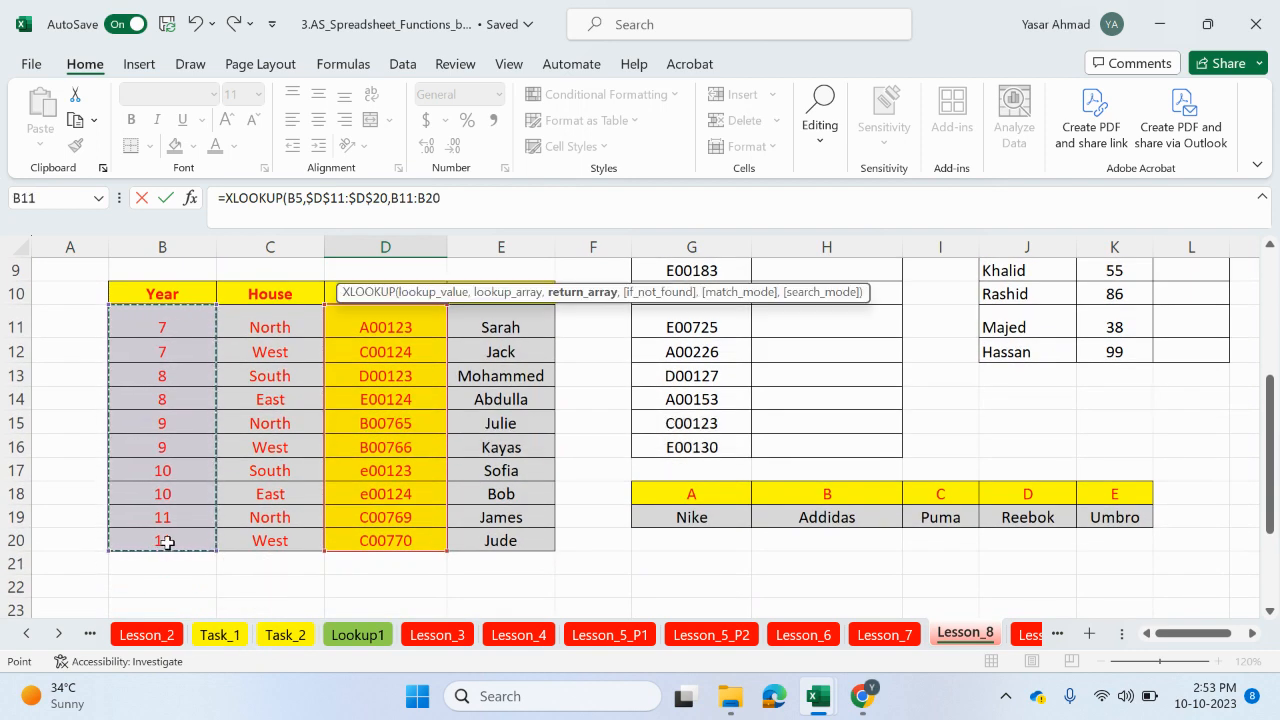
pyautogui.press('F4')
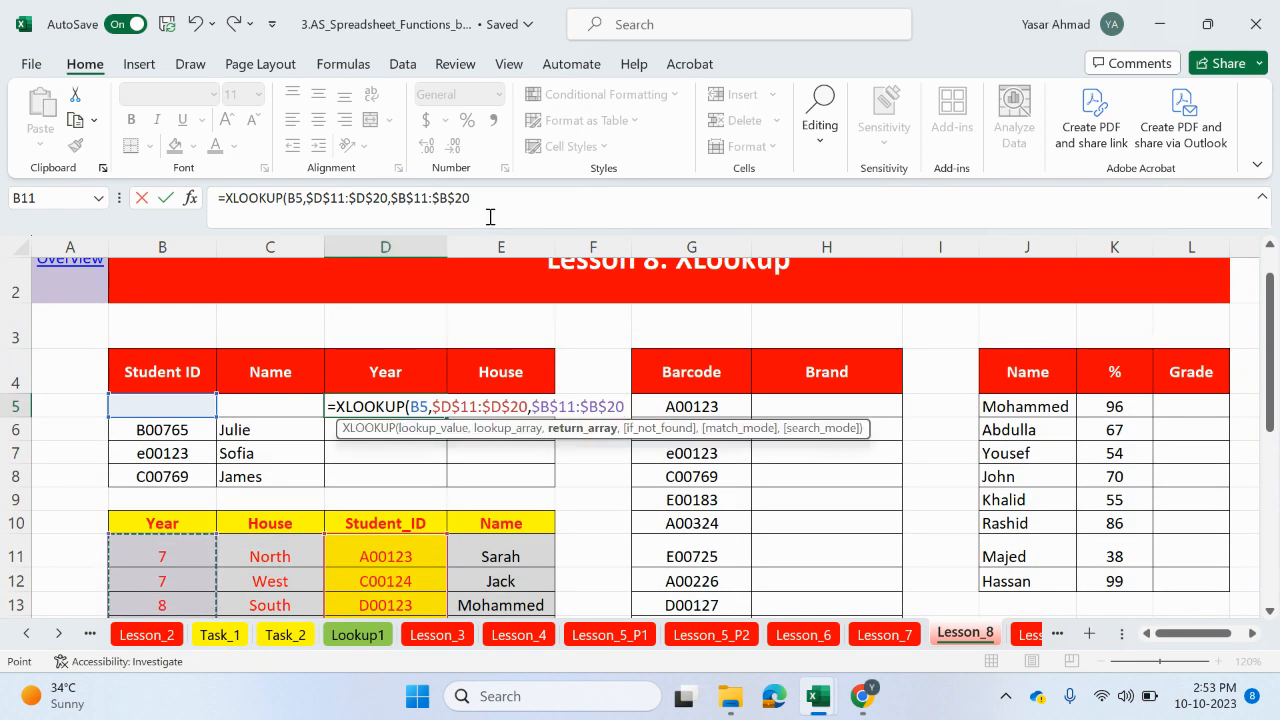
pyautogui.click(493, 213)
pyautogui.write(',')
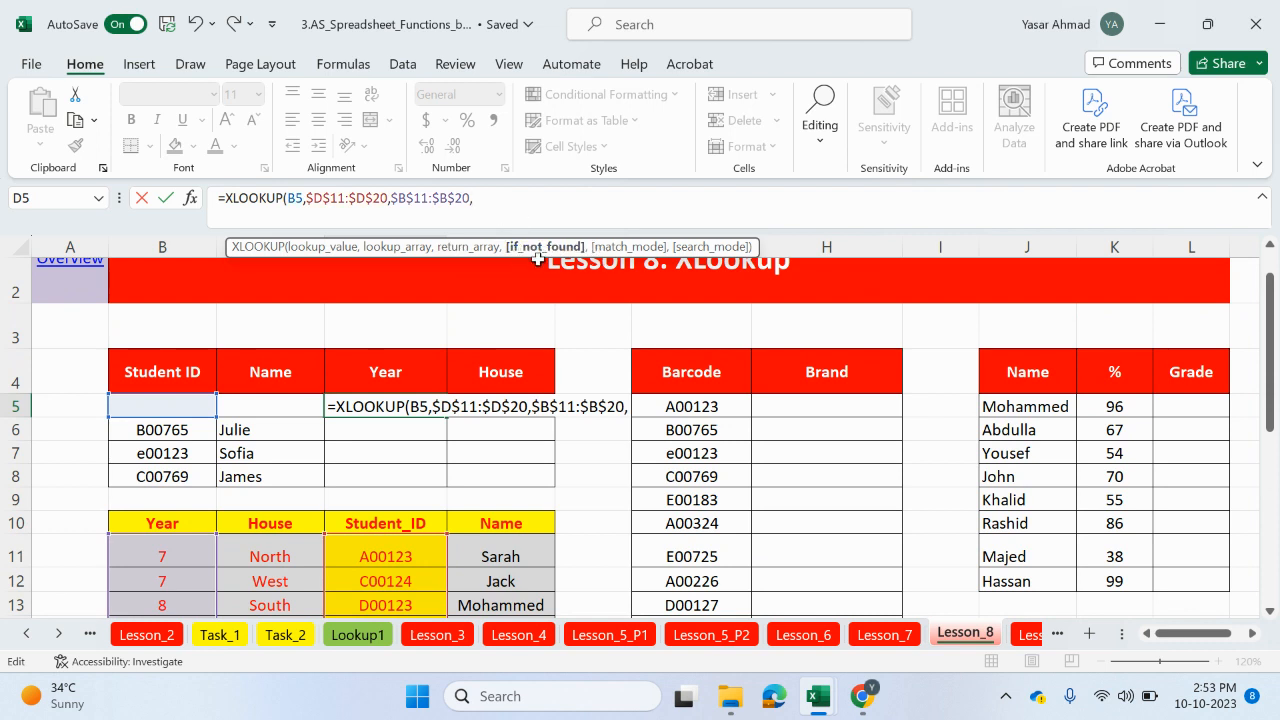
pyautogui.write('"",')
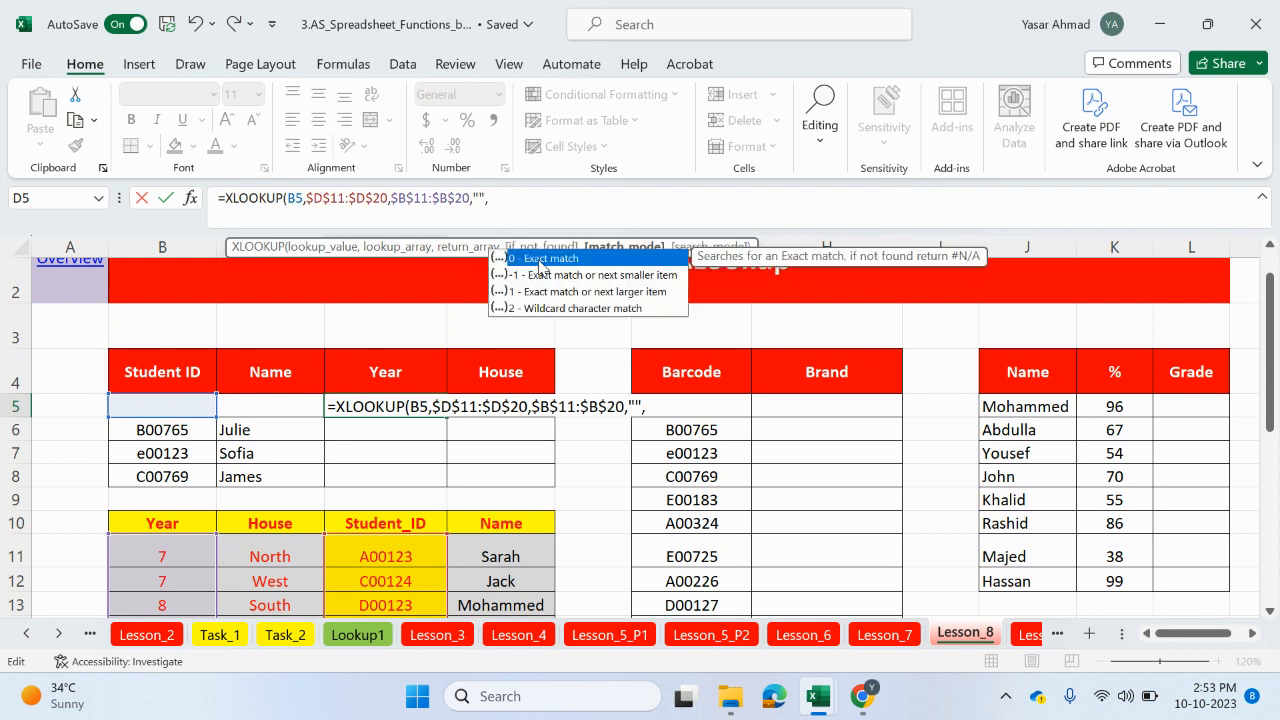
pyautogui.doubleClick(540, 262)
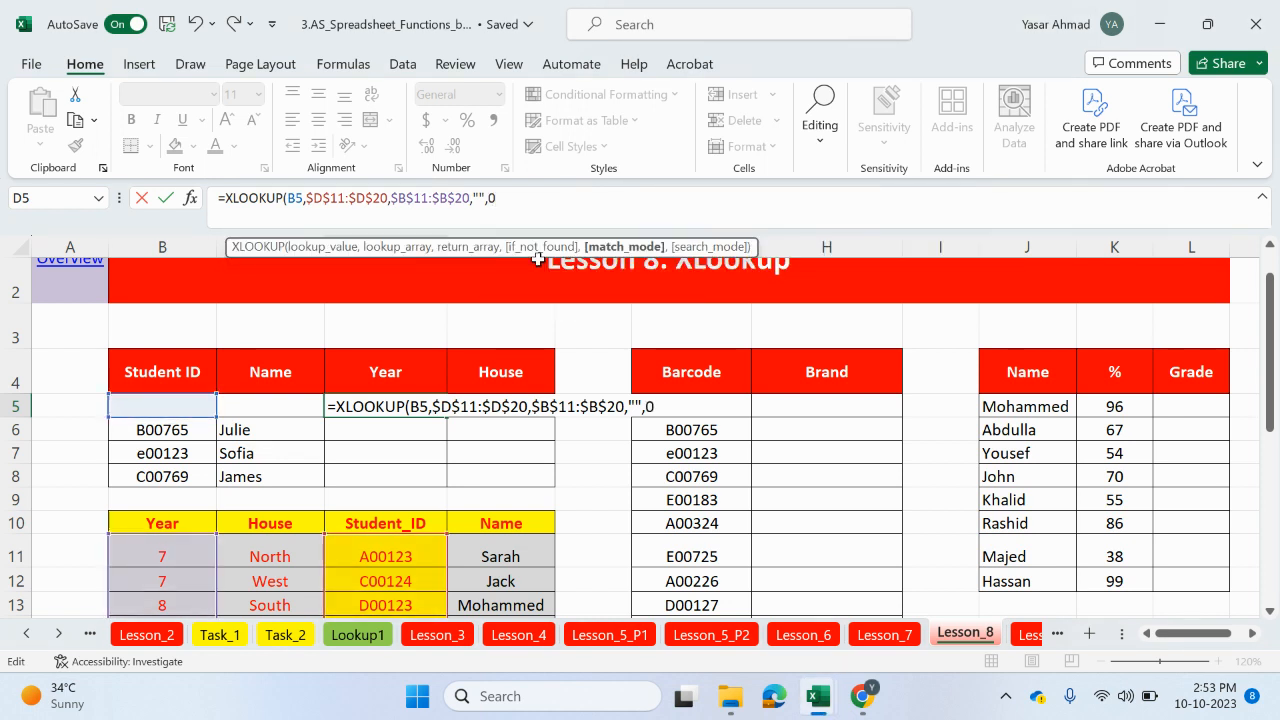
pyautogui.write(')')
pyautogui.press('Return')
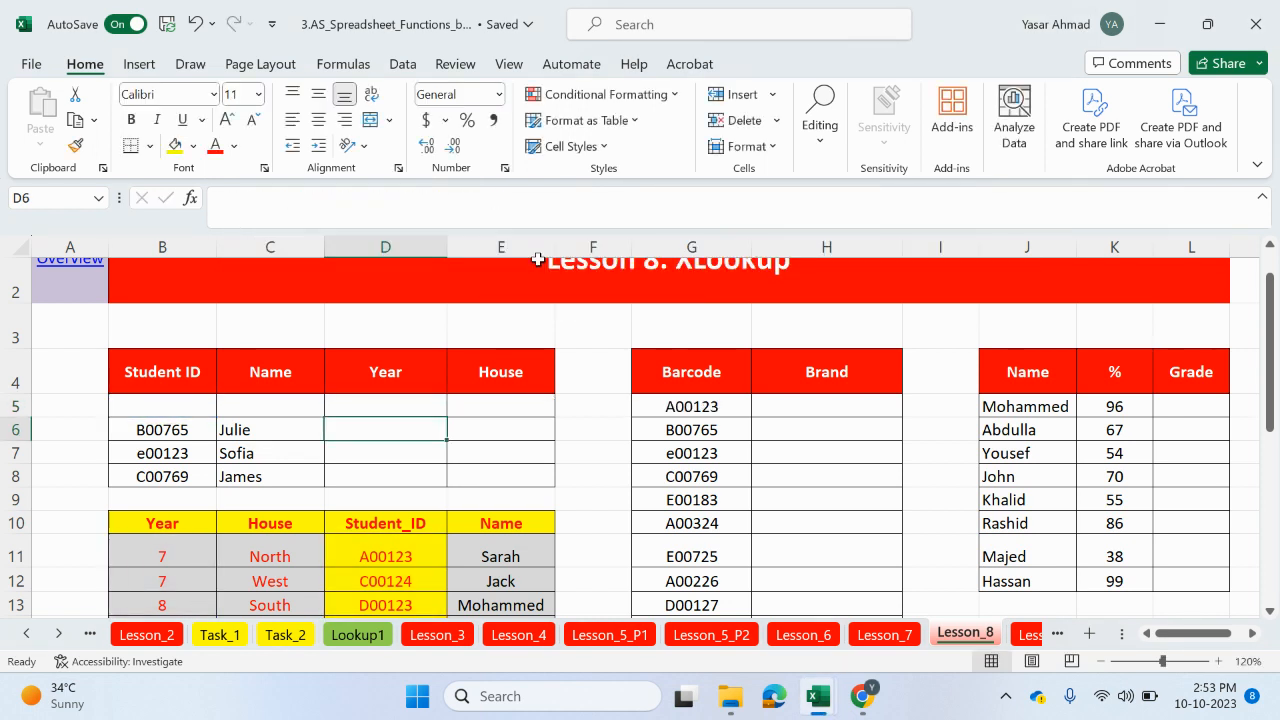
# Step: Fill the Year formula from D5 down to D8
pyautogui.click(412, 408)
pyautogui.doubleClick(447, 416)
# Step: Begin an XLOOKUP in the first House cell E5, using B5 as lookup value and $D$11:$D$20 as lookup array
pyautogui.click(484, 405)
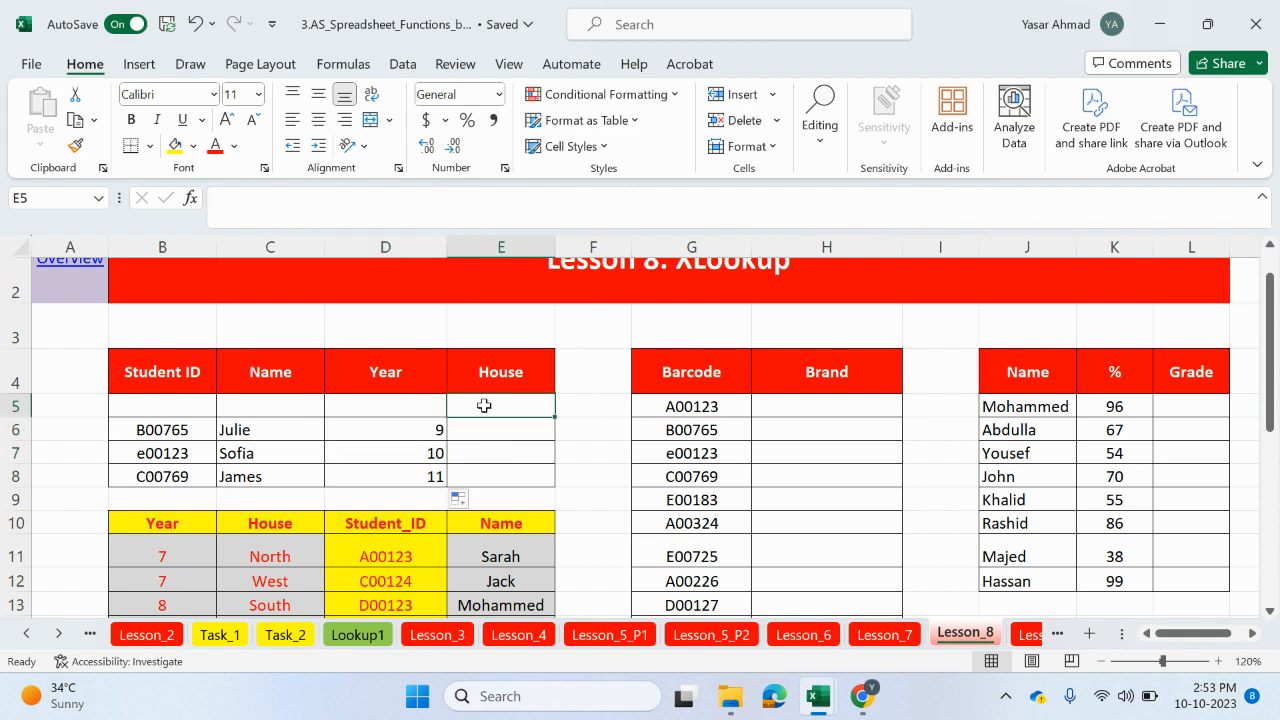
pyautogui.write('=xlo')
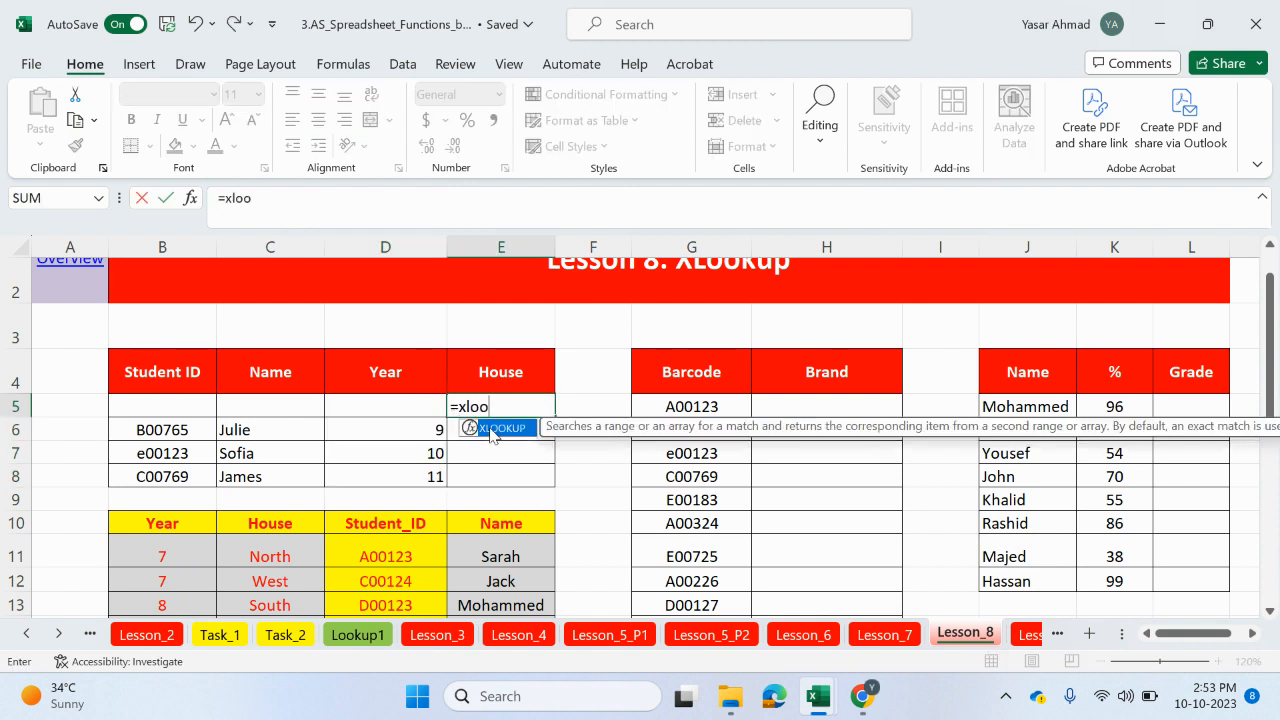
pyautogui.write('o')
pyautogui.doubleClick(492, 428)
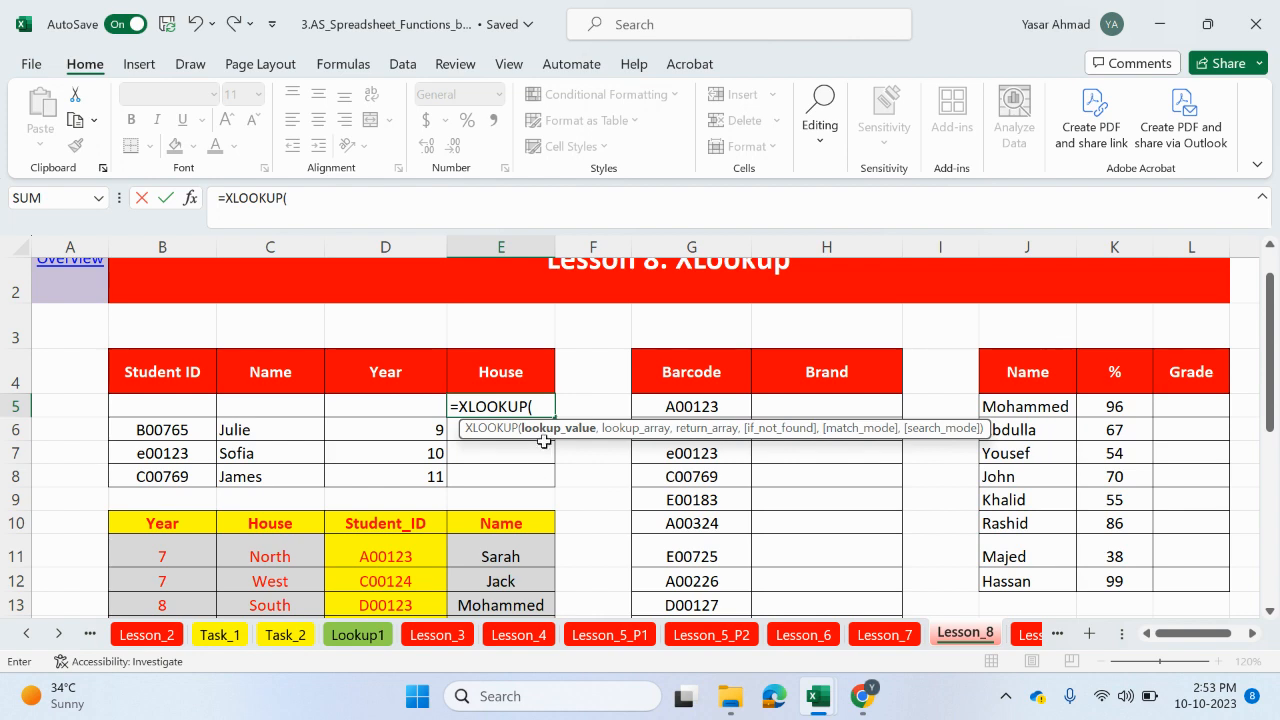
pyautogui.click(198, 403)
pyautogui.write(',')
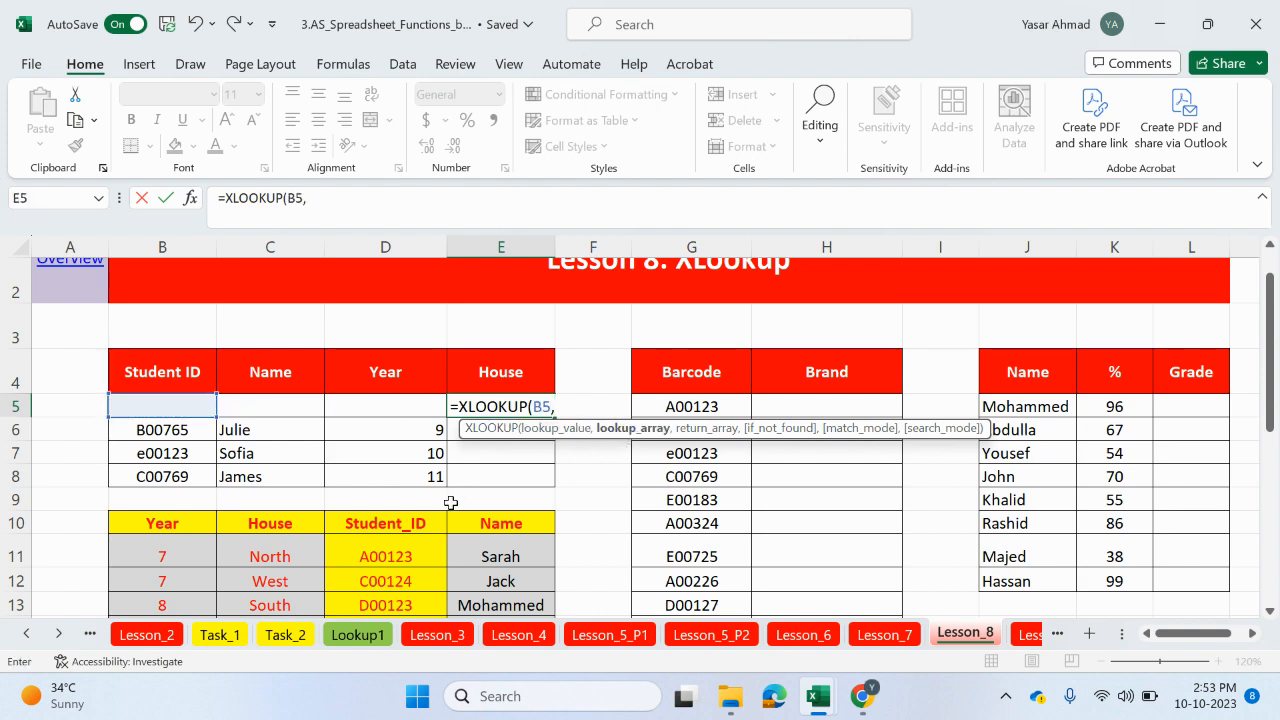
pyautogui.scroll(-1, 440, 522)
pyautogui.moveTo(409, 486); pyautogui.dragTo(426, 544)
pyautogui.press('F4')
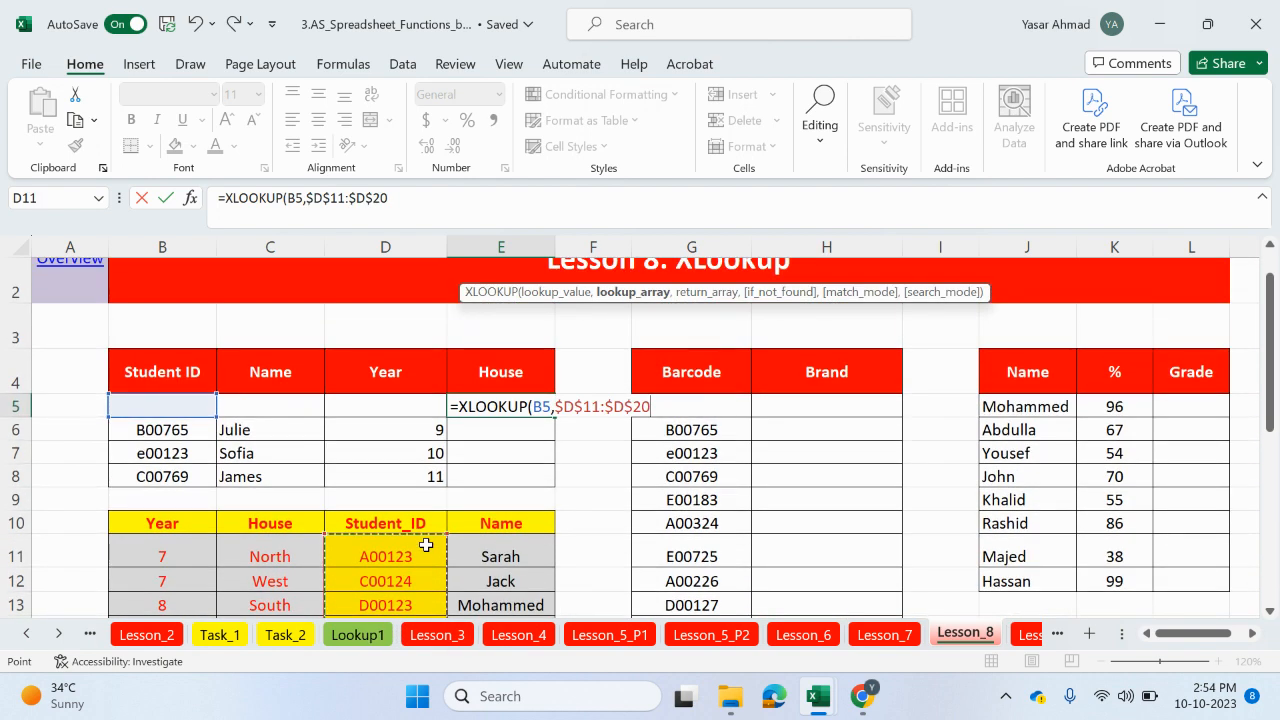
# Step: Complete the House formula with return array $C$11:$C$20, empty-string if-not-found value and match mode 0, and enter it
pyautogui.click(432, 199)
pyautogui.write(',')
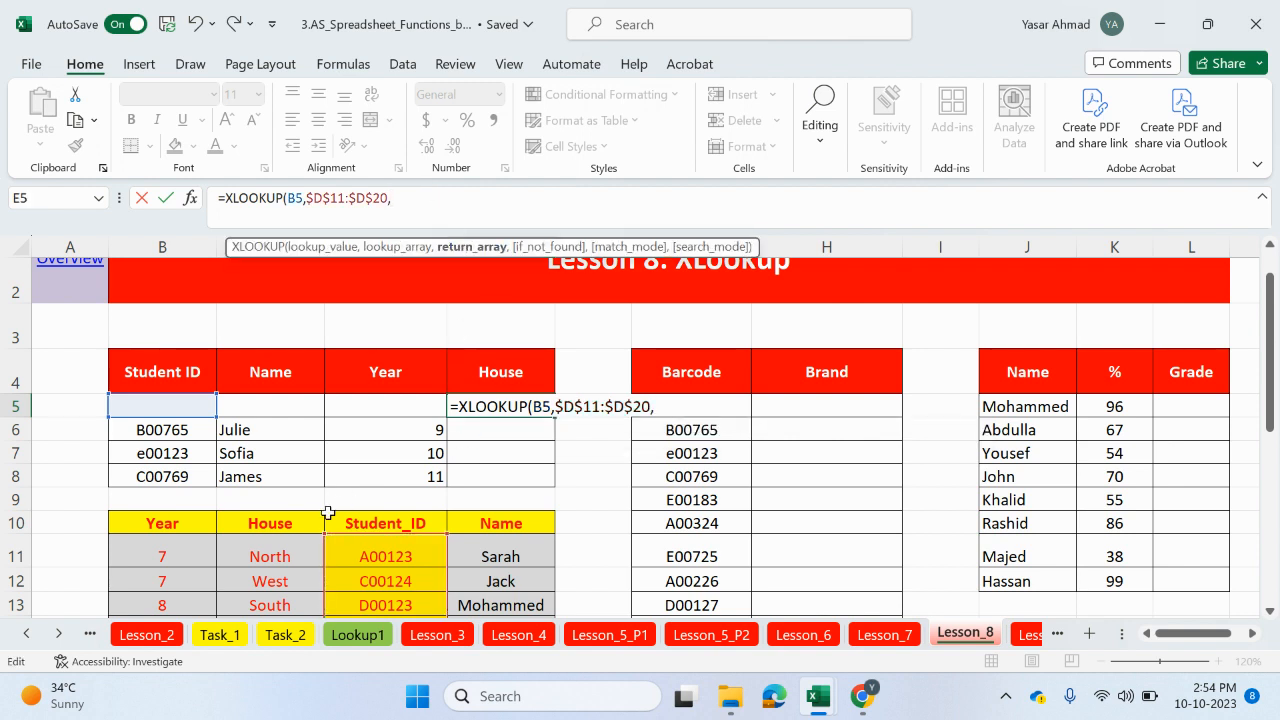
pyautogui.moveTo(272, 553); pyautogui.dragTo(294, 538)
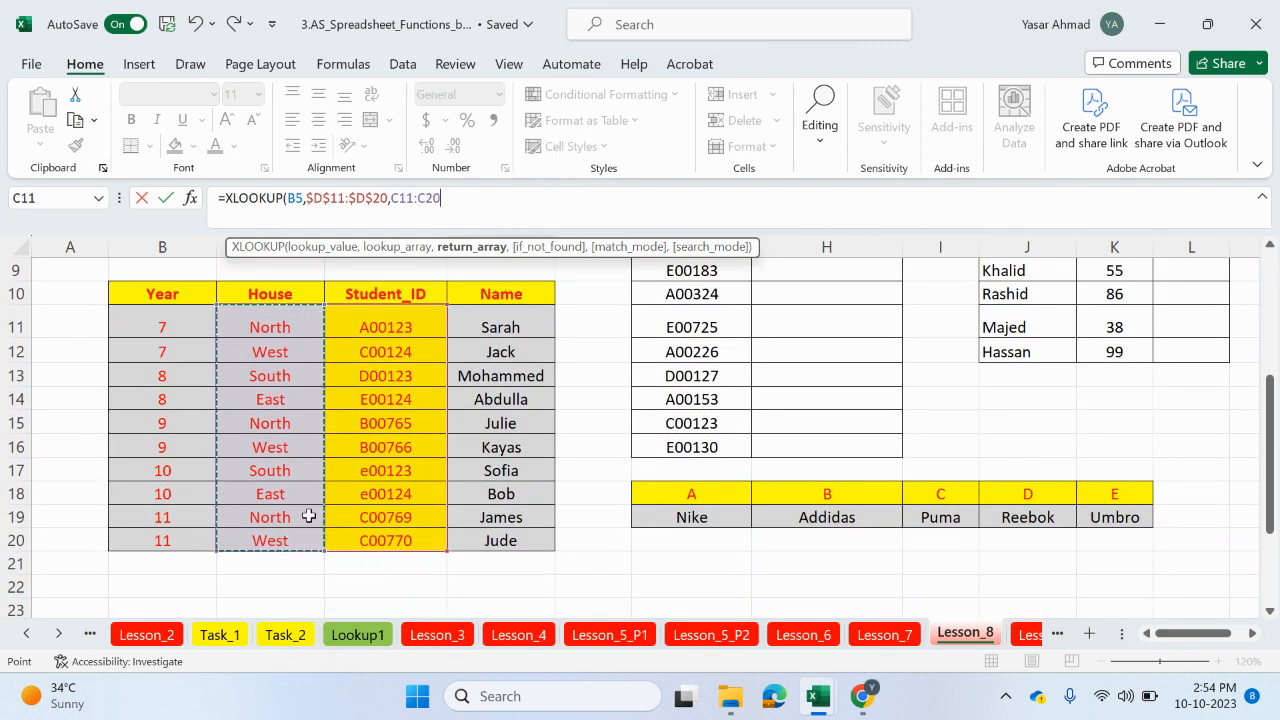
pyautogui.press('F4')
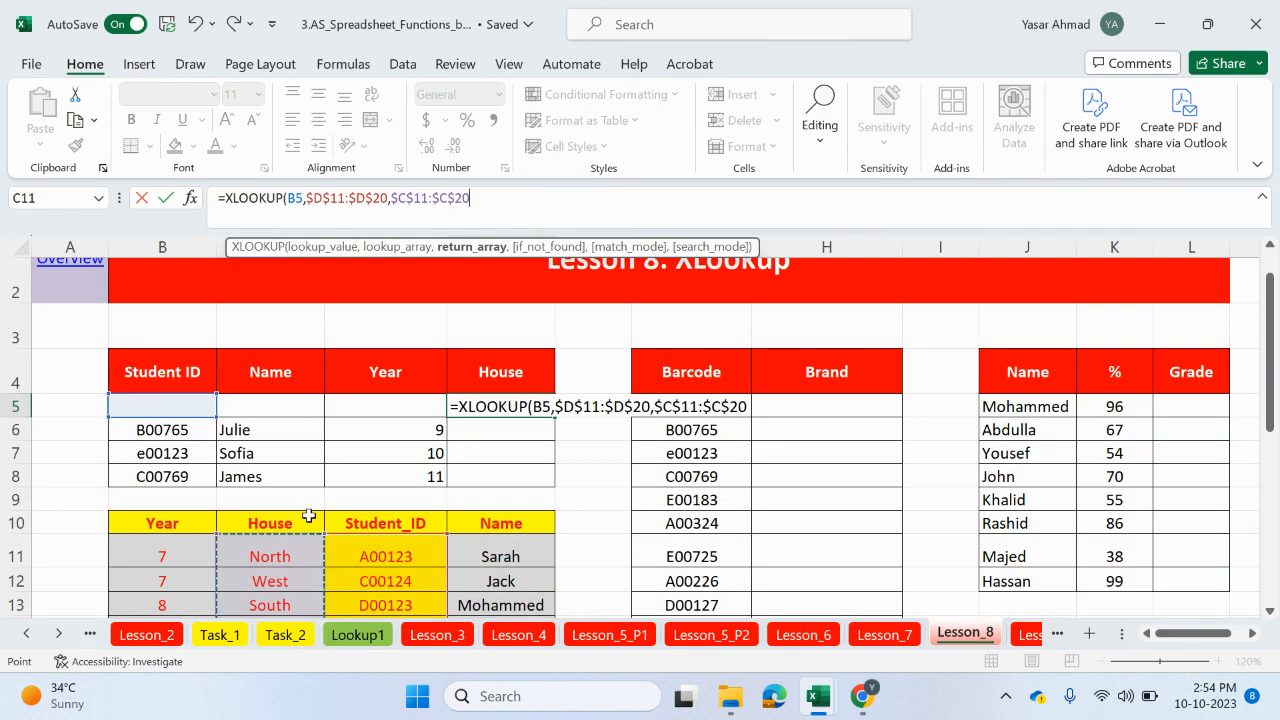
pyautogui.write(',')
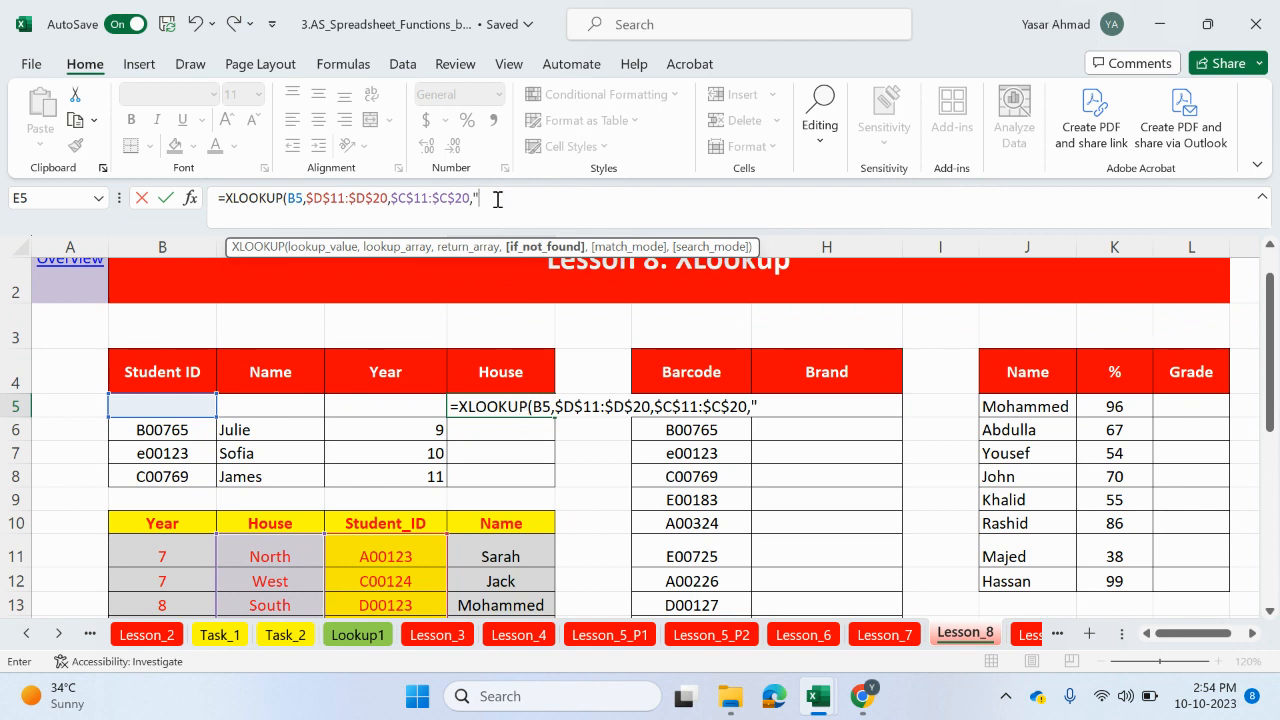
pyautogui.write('"",')
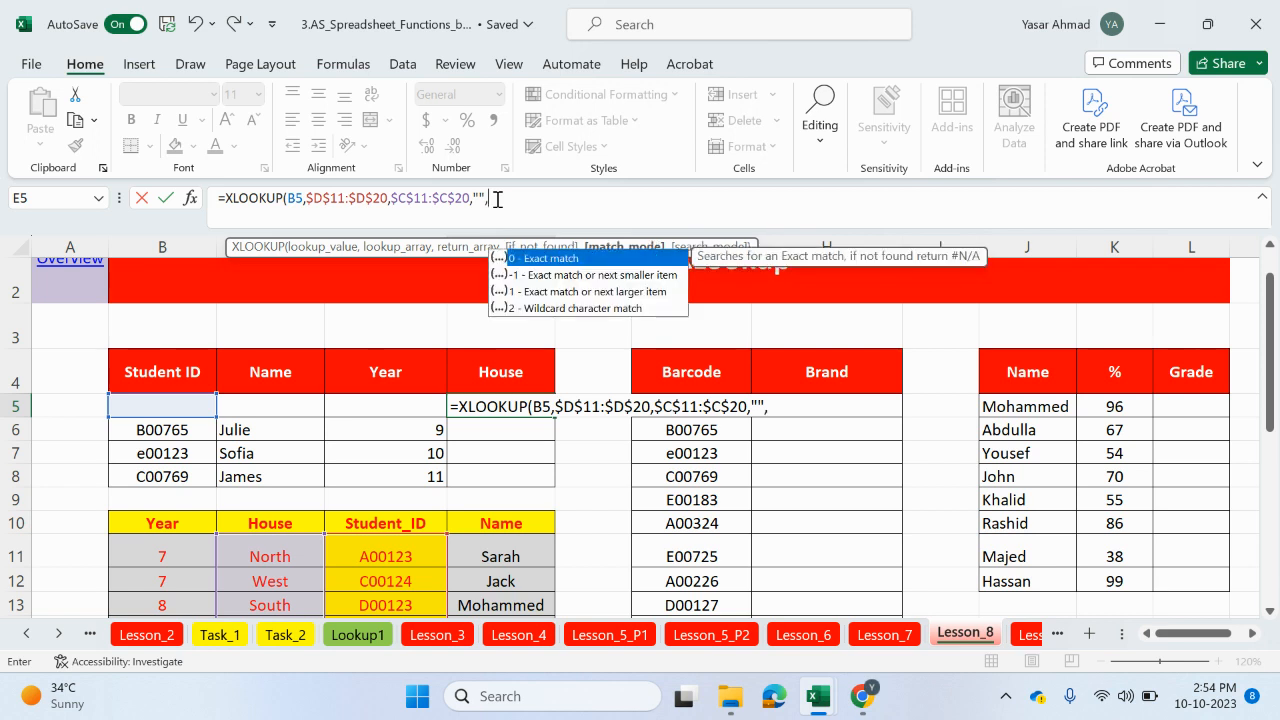
pyautogui.doubleClick(514, 258)
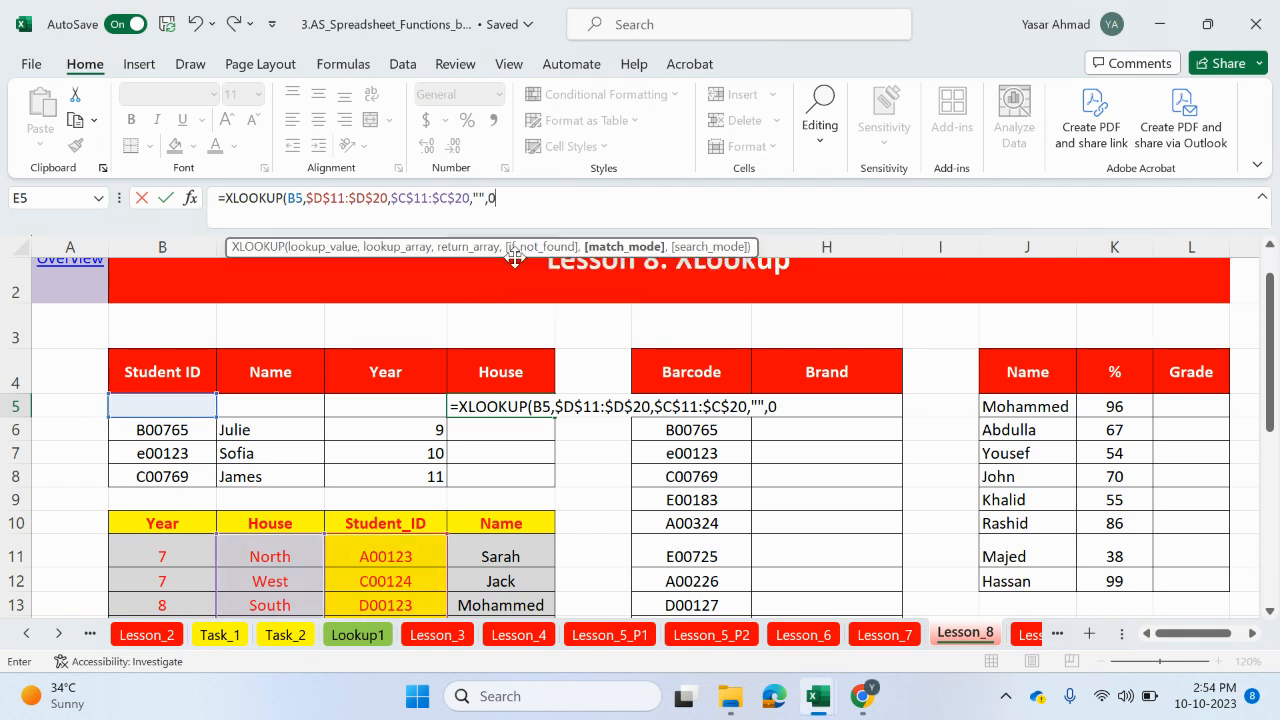
pyautogui.write(')')
pyautogui.press('Return')
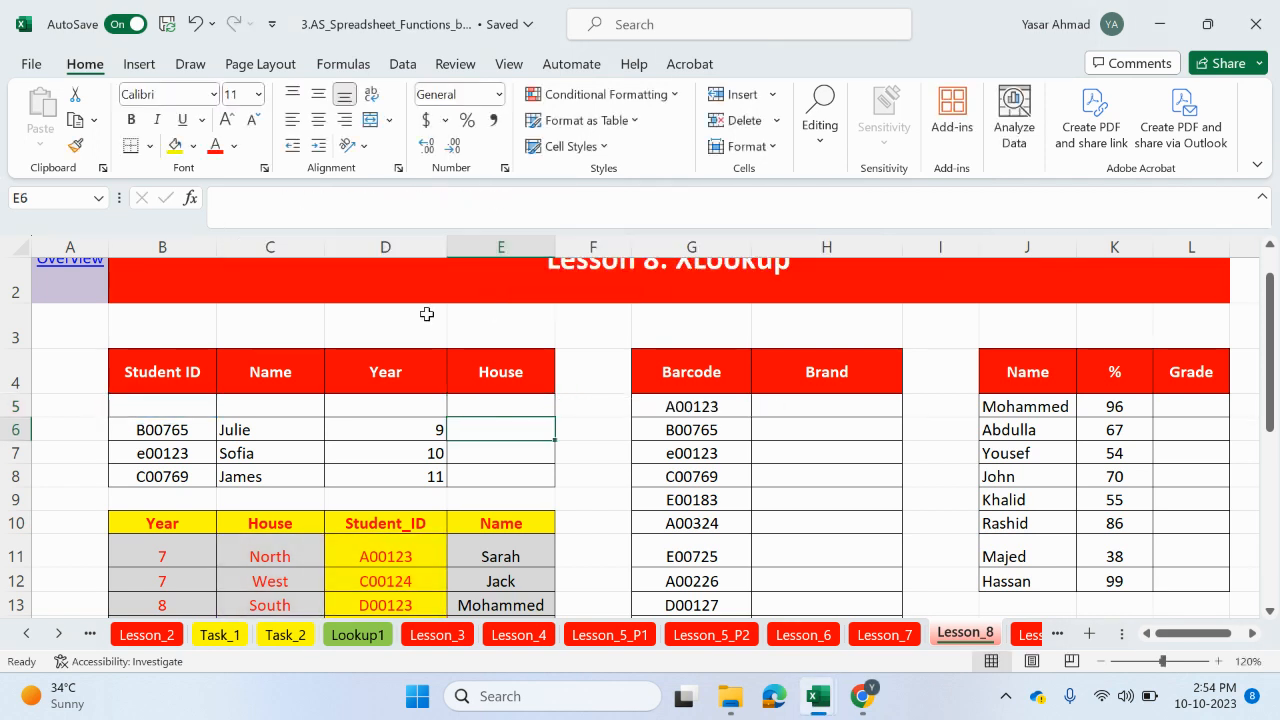
# Step: Fill the House formula from E5 down to E8 after checking the House column of the lookup table
pyautogui.click(538, 408)
pyautogui.scroll(-1, 538, 448)
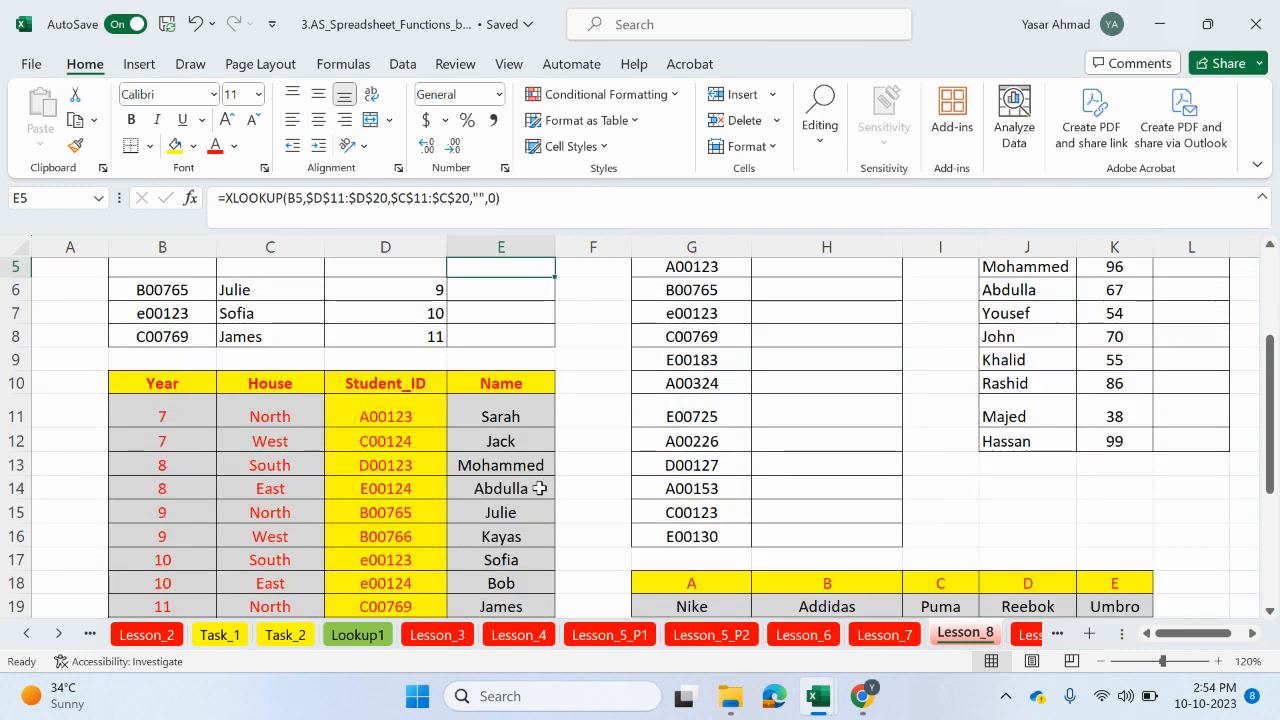
pyautogui.click(268, 512)
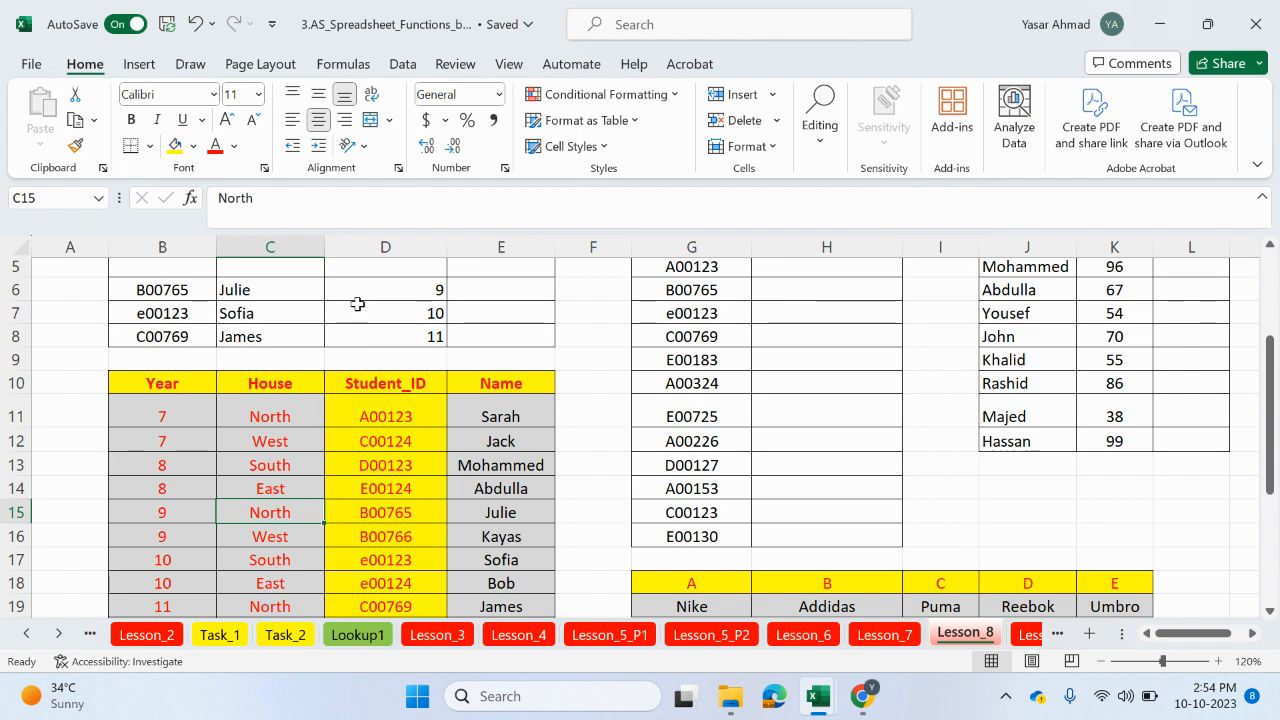
pyautogui.scroll(1, 360, 310)
pyautogui.click(492, 332)
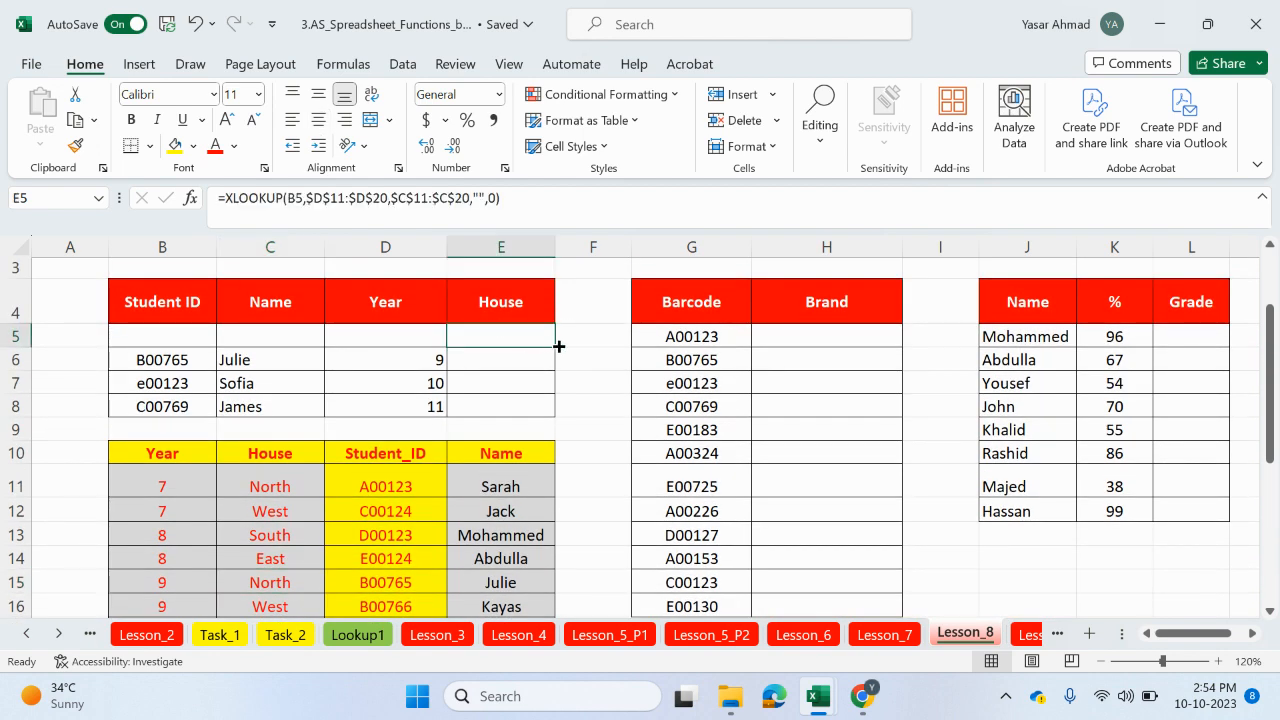
pyautogui.moveTo(558, 346); pyautogui.dragTo(551, 416)
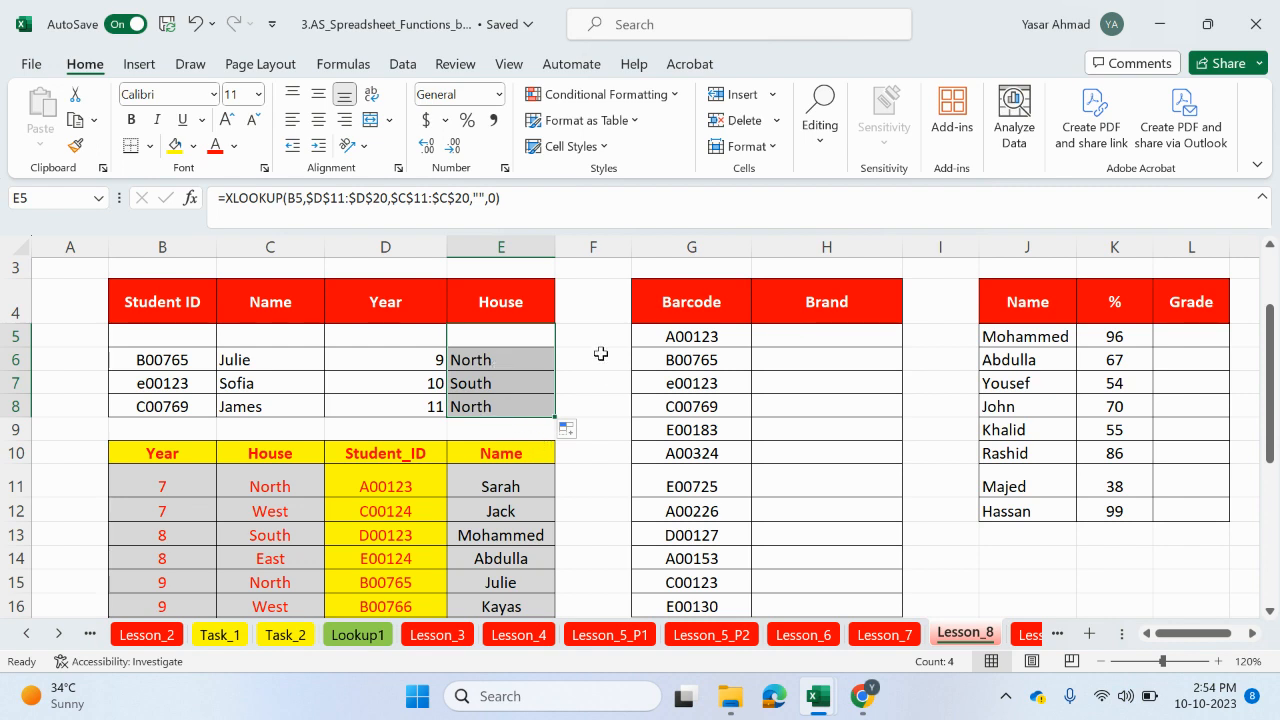
# Step: Examine the Barcode list and the brand letter table below it
pyautogui.scroll(1, 785, 416)
pyautogui.scroll(-3, 790, 414)
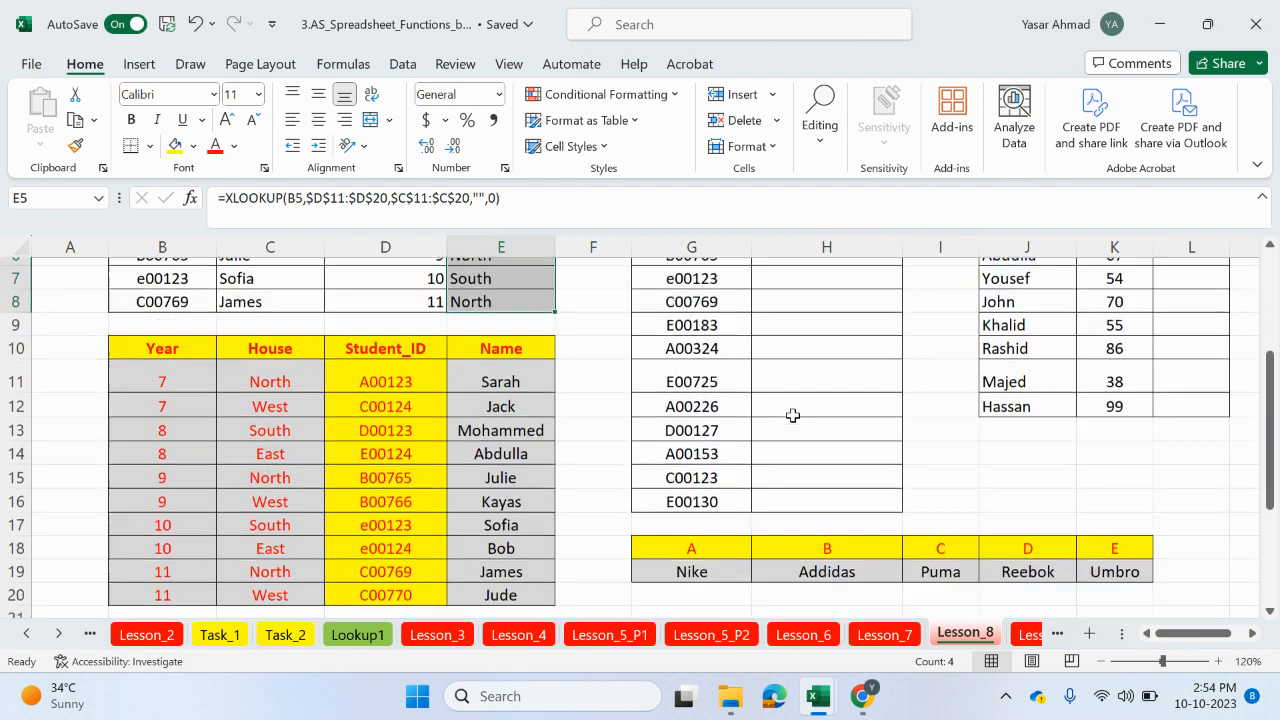
pyautogui.moveTo(736, 451); pyautogui.dragTo(1110, 456)
pyautogui.scroll(3, 963, 466)
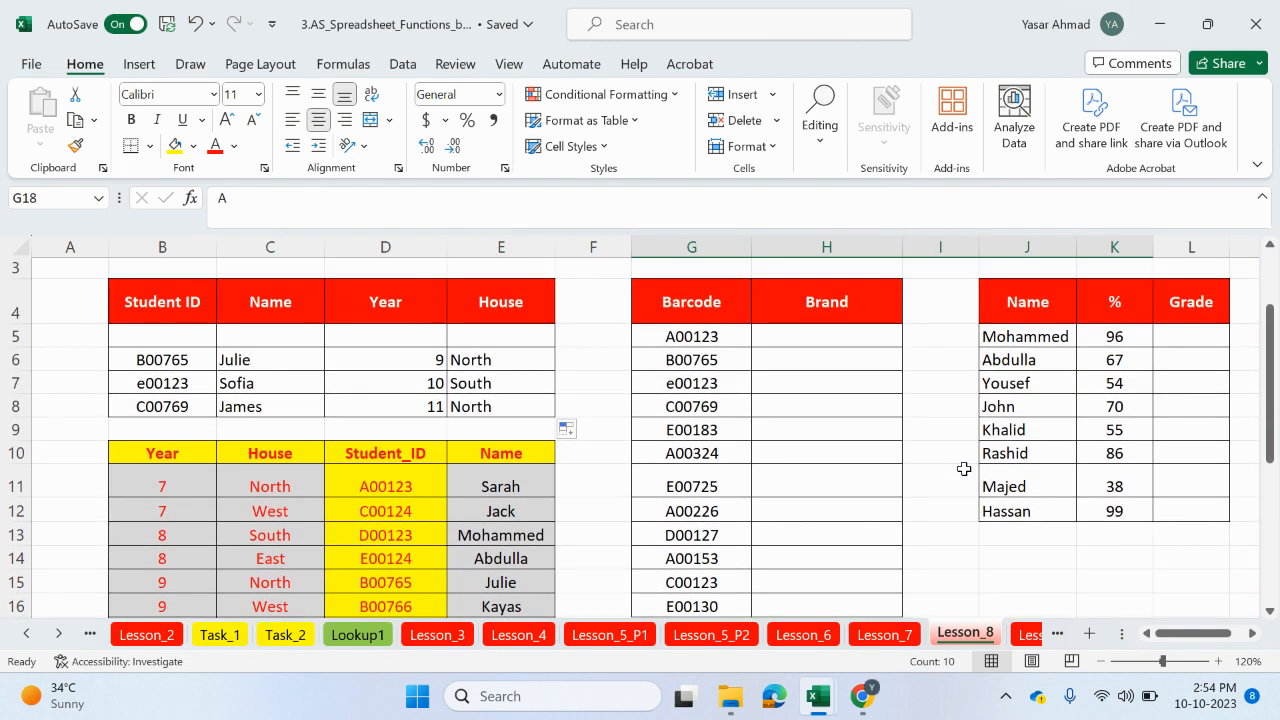
pyautogui.scroll(1, 963, 468)
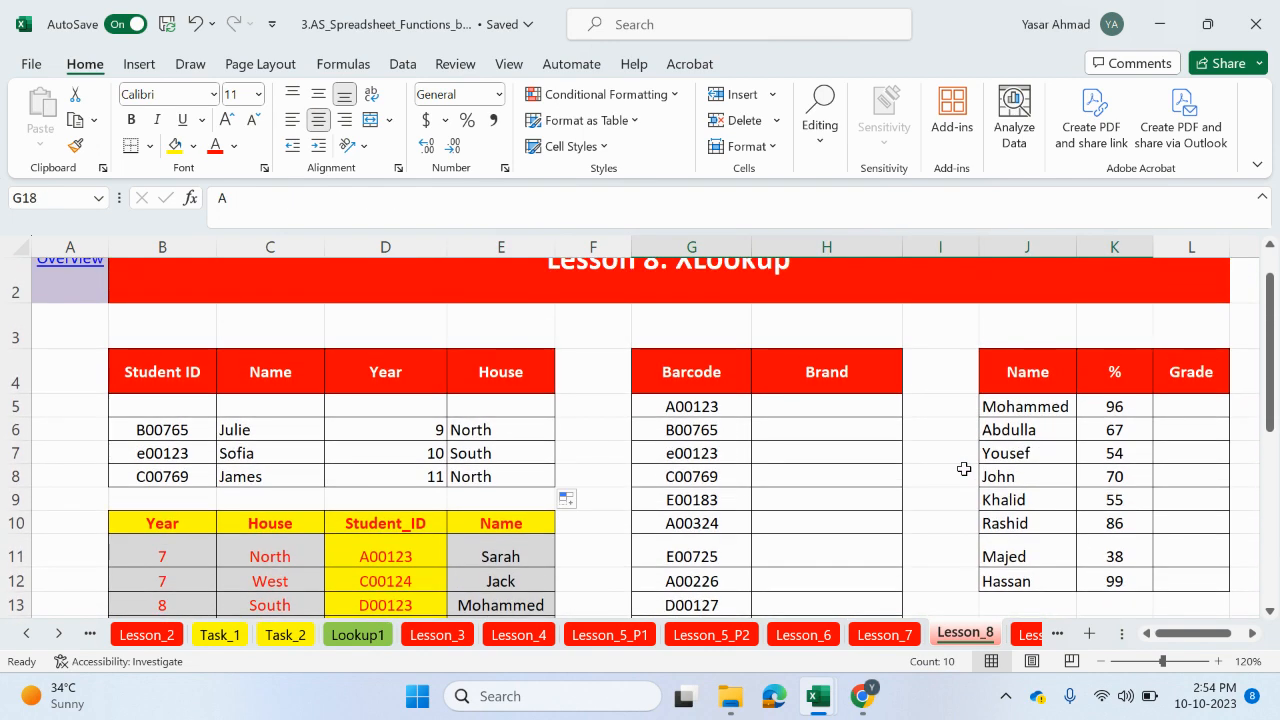
pyautogui.scroll(-2, 965, 475)
pyautogui.scroll(2, 970, 489)
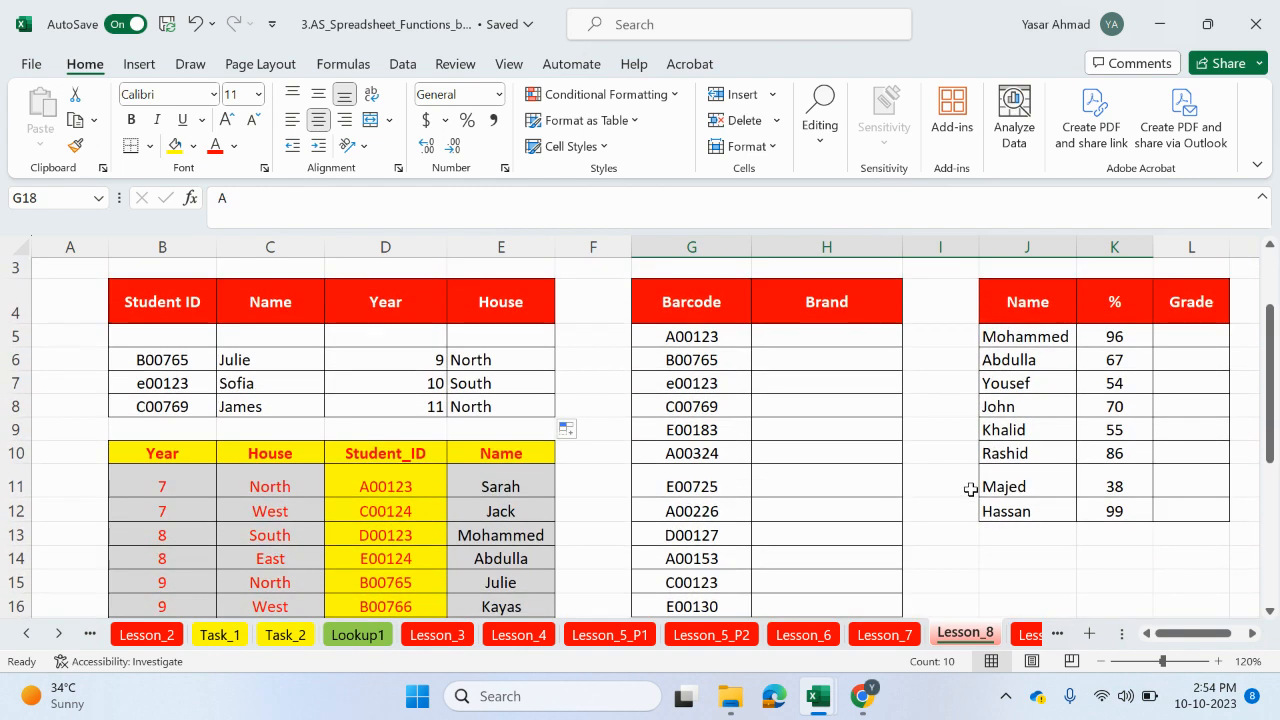
# Step: Begin an XLOOKUP in the first Brand cell H5, using the barcode G5 as the lookup value
pyautogui.click(845, 339)
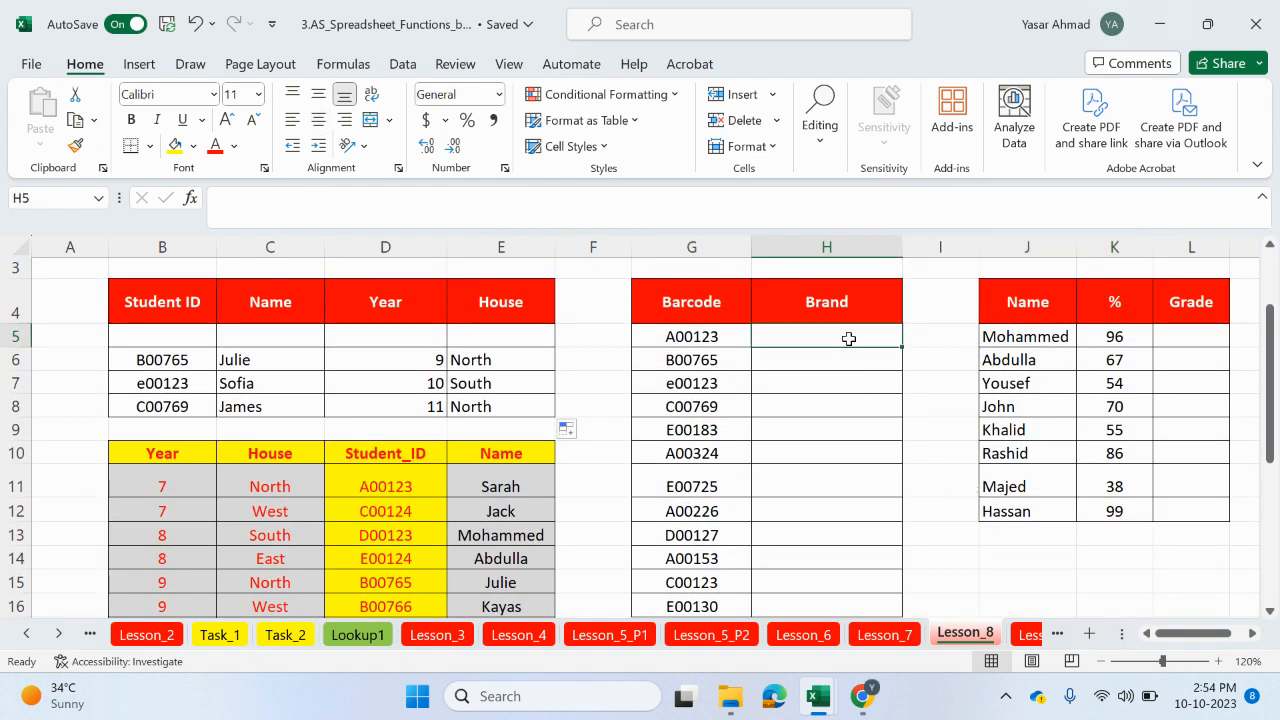
pyautogui.write('=xl')
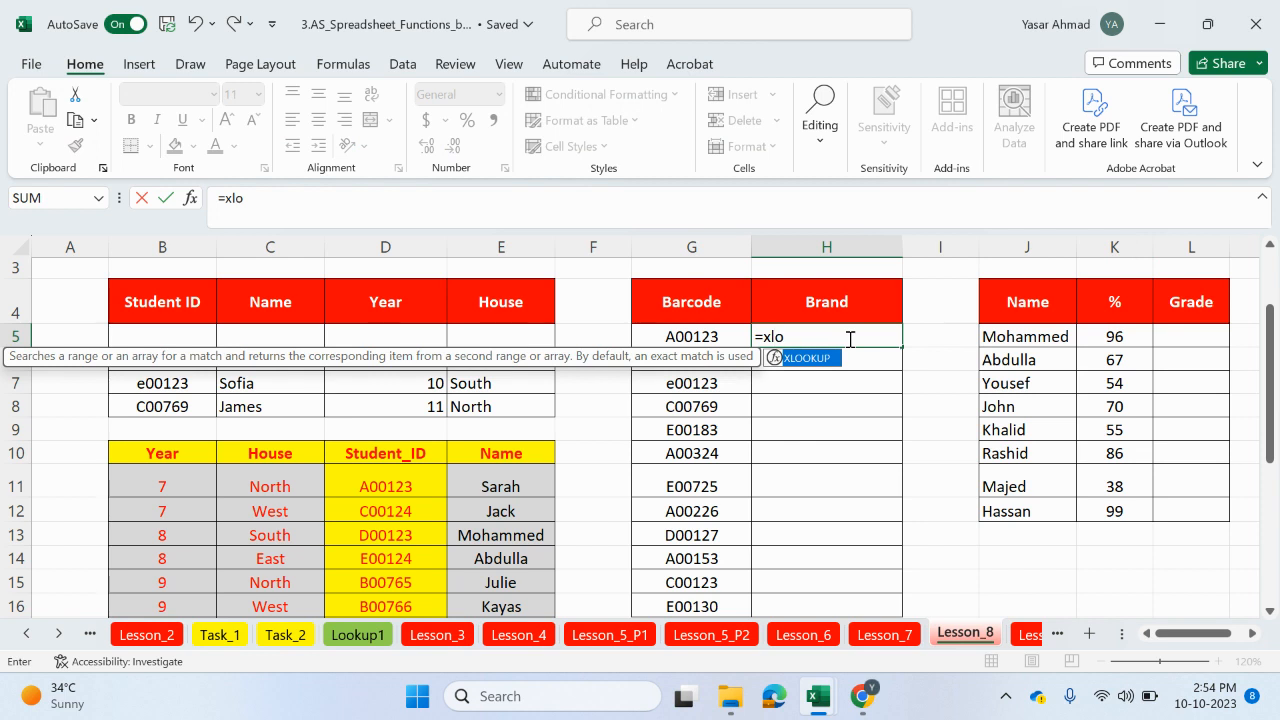
pyautogui.write('o')
pyautogui.doubleClick(838, 358)
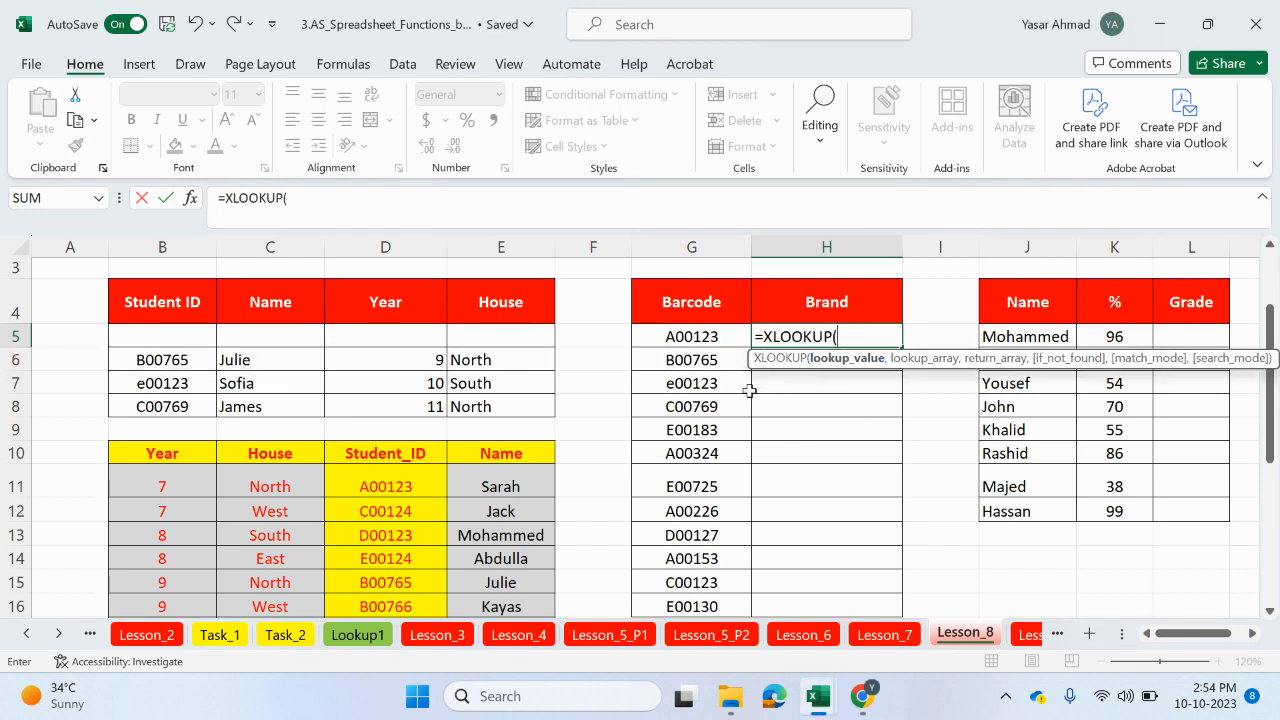
pyautogui.scroll(-1, 749, 391)
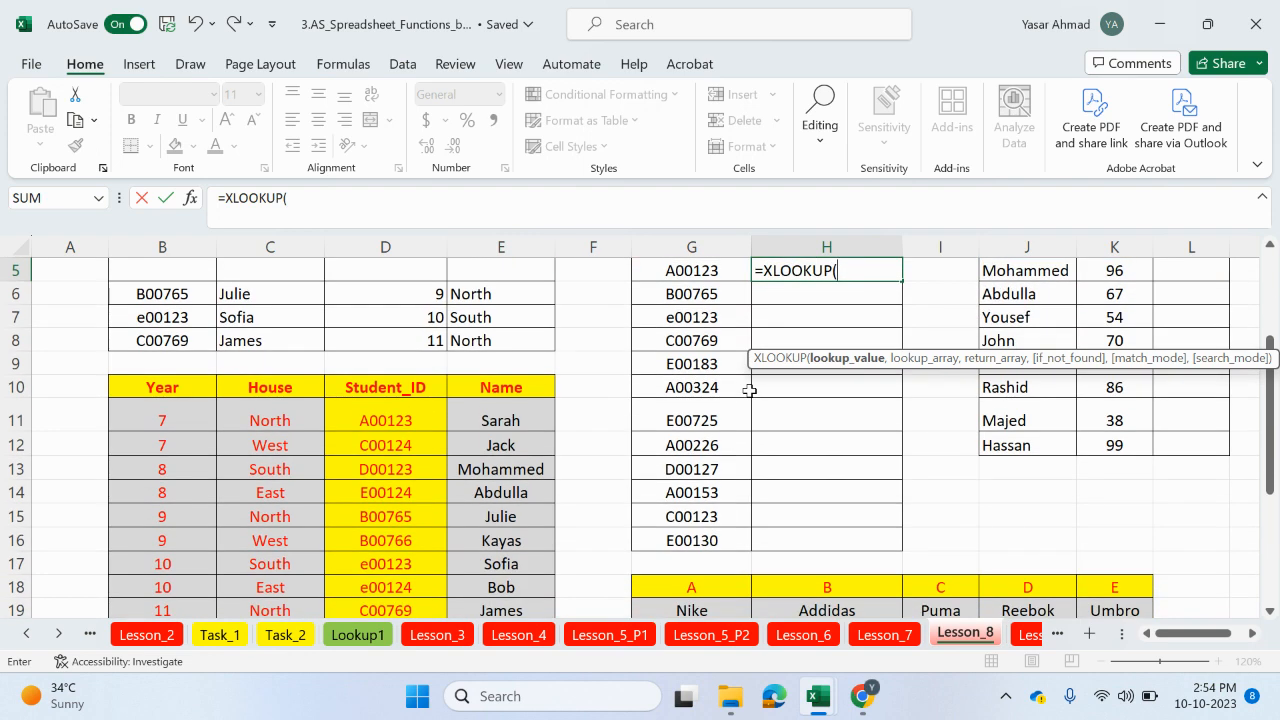
pyautogui.scroll(1, 749, 391)
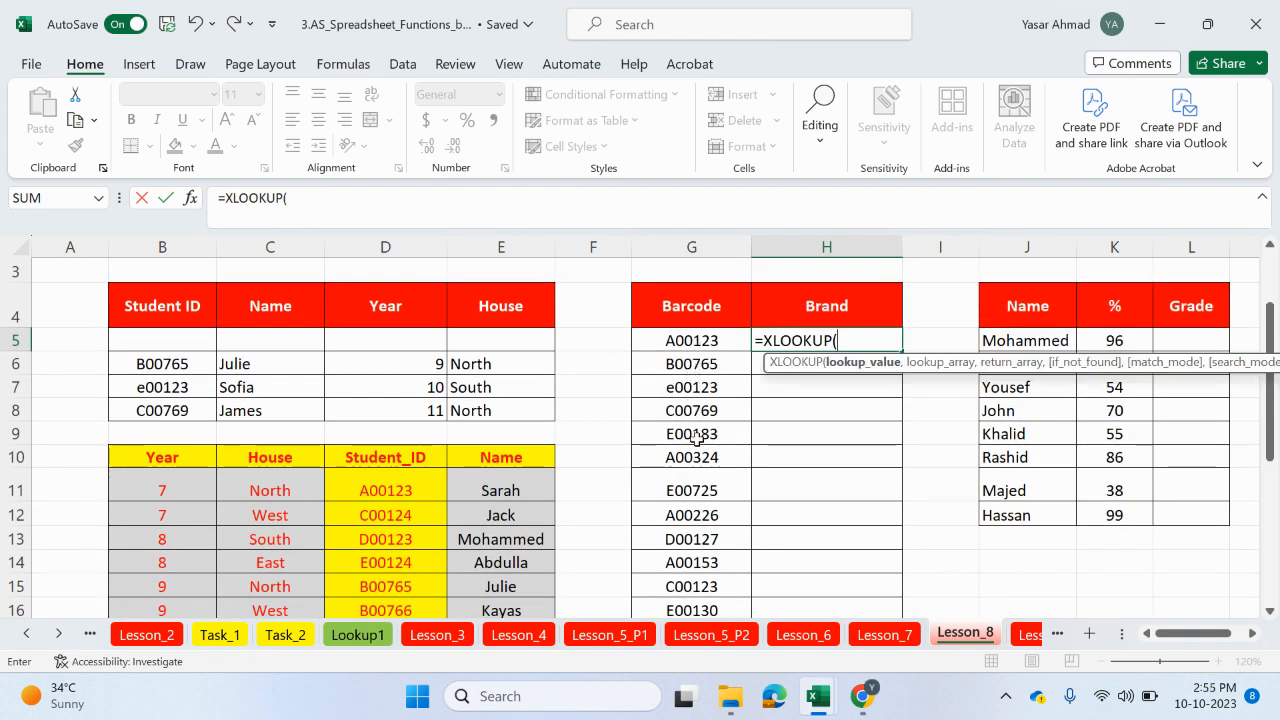
pyautogui.scroll(-1, 679, 368)
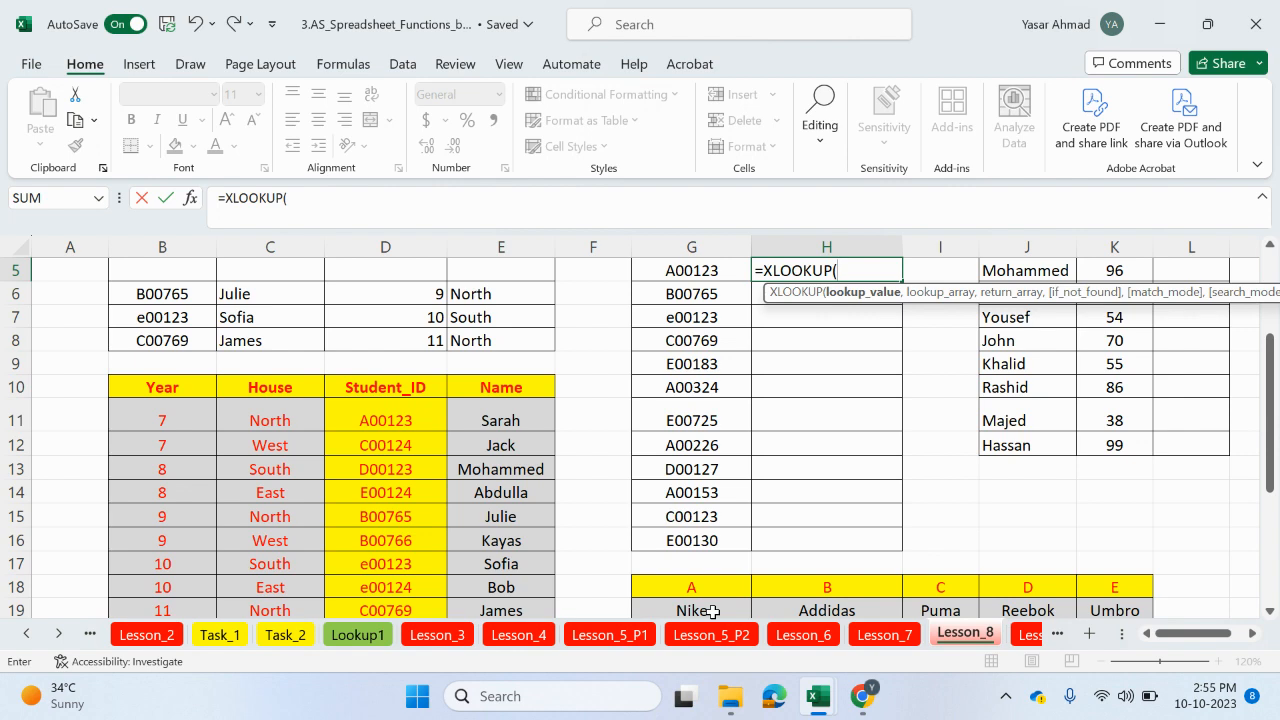
pyautogui.scroll(1, 791, 397)
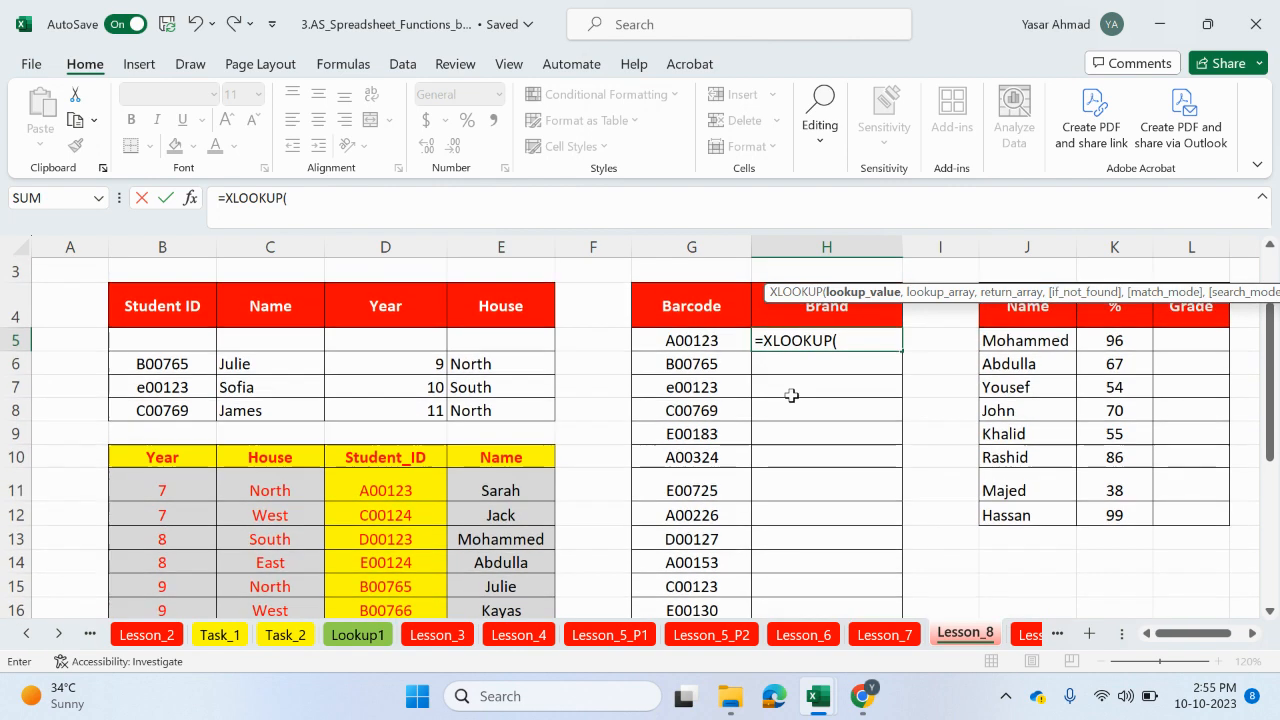
pyautogui.click(713, 342)
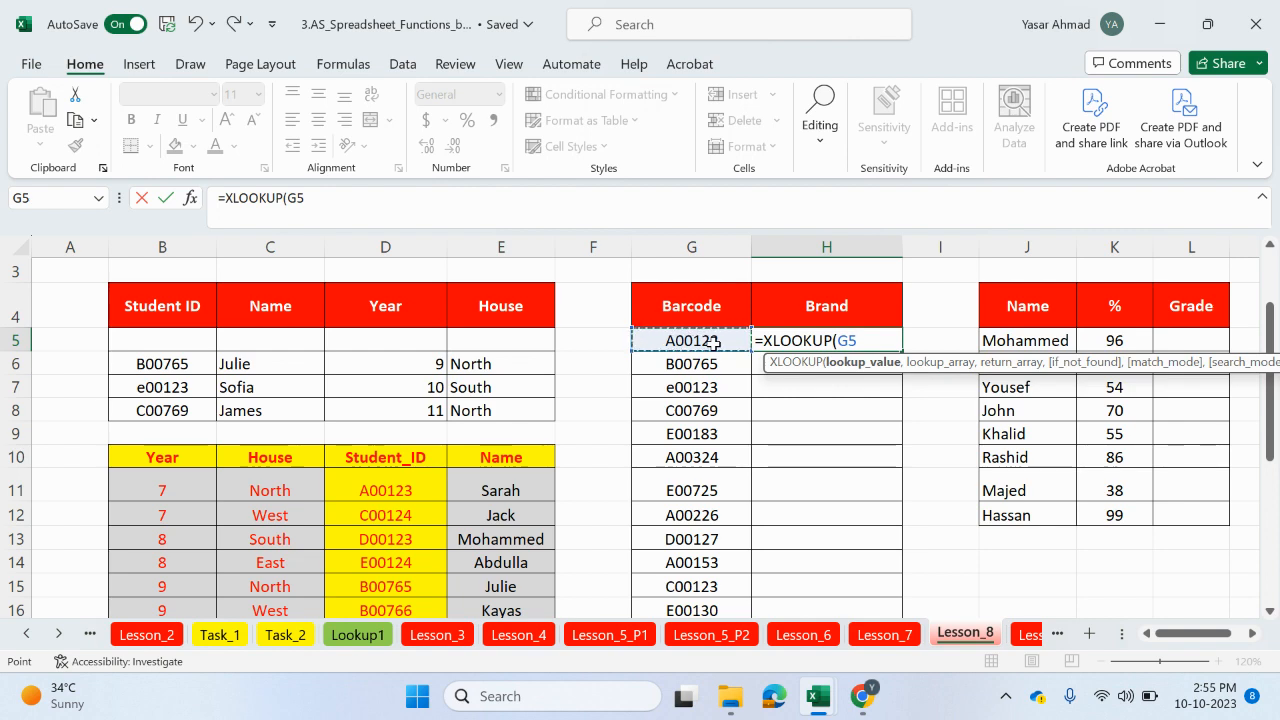
# Step: Add the brand letter row $G$18:$K$18 as lookup array and the brand name row $G$19:$K$19 as return array
pyautogui.write(',')
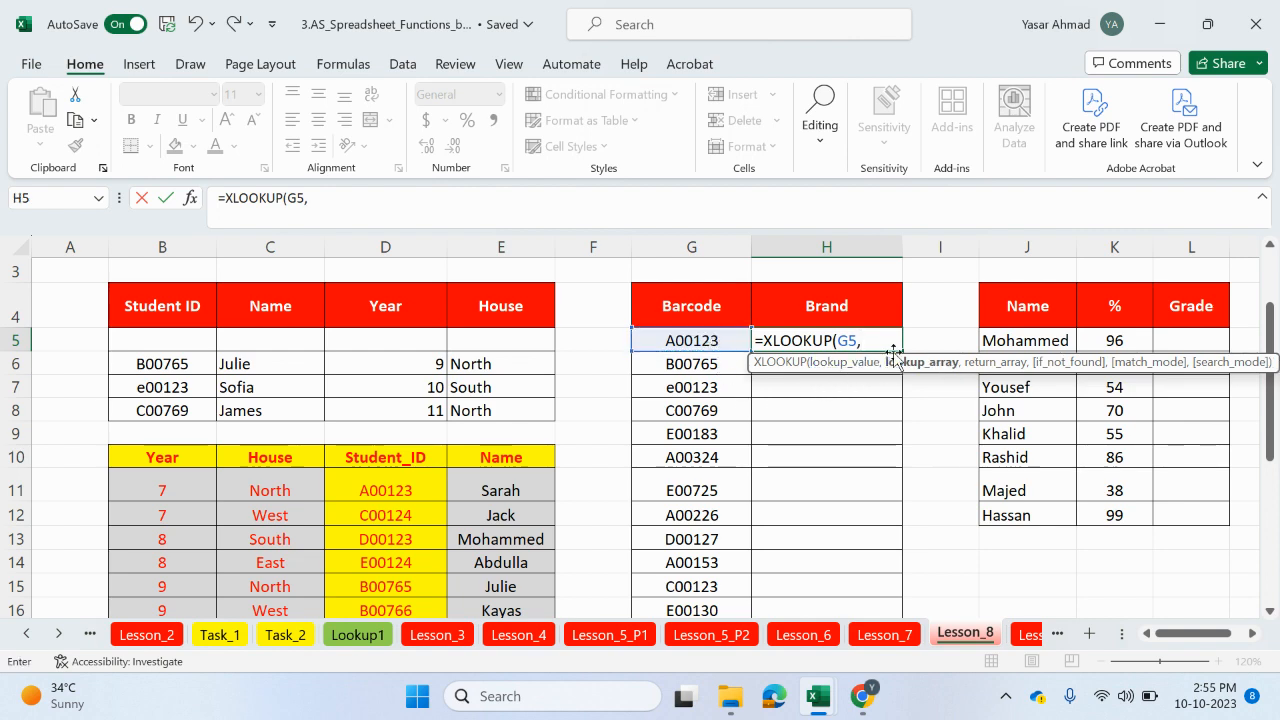
pyautogui.scroll(-1, 764, 561)
pyautogui.moveTo(718, 588); pyautogui.dragTo(1108, 590)
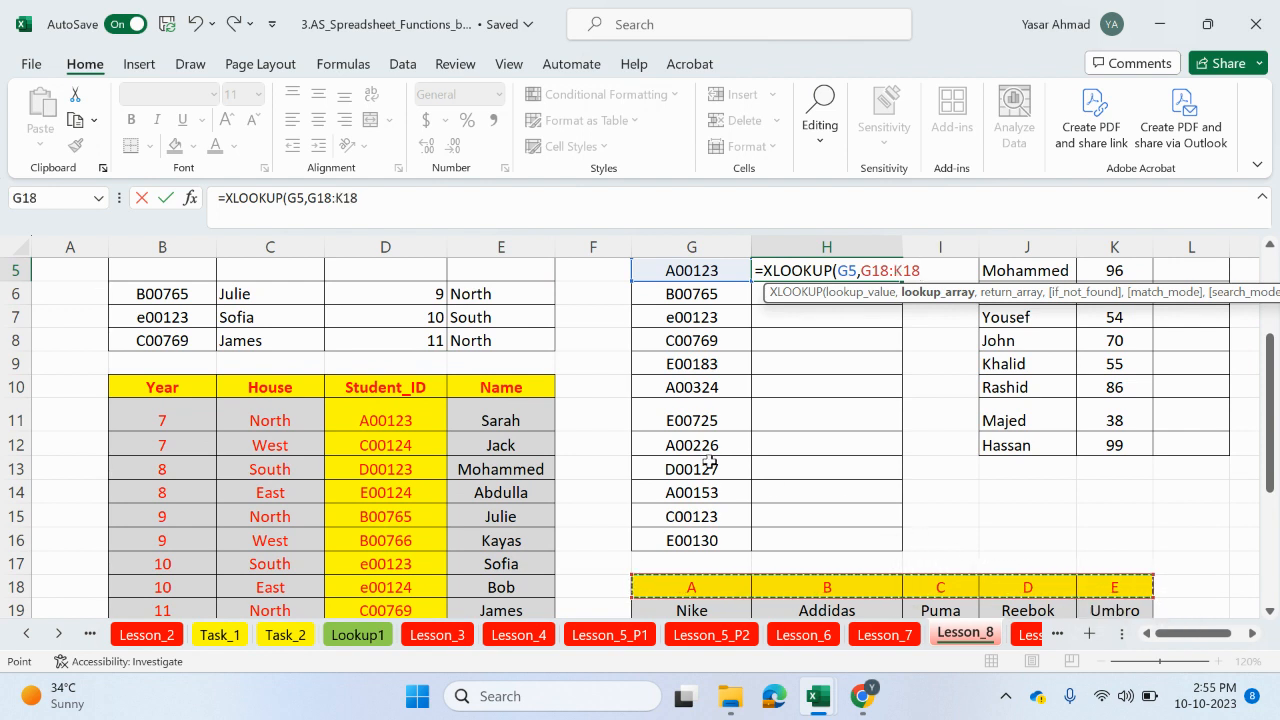
pyautogui.press('F4')
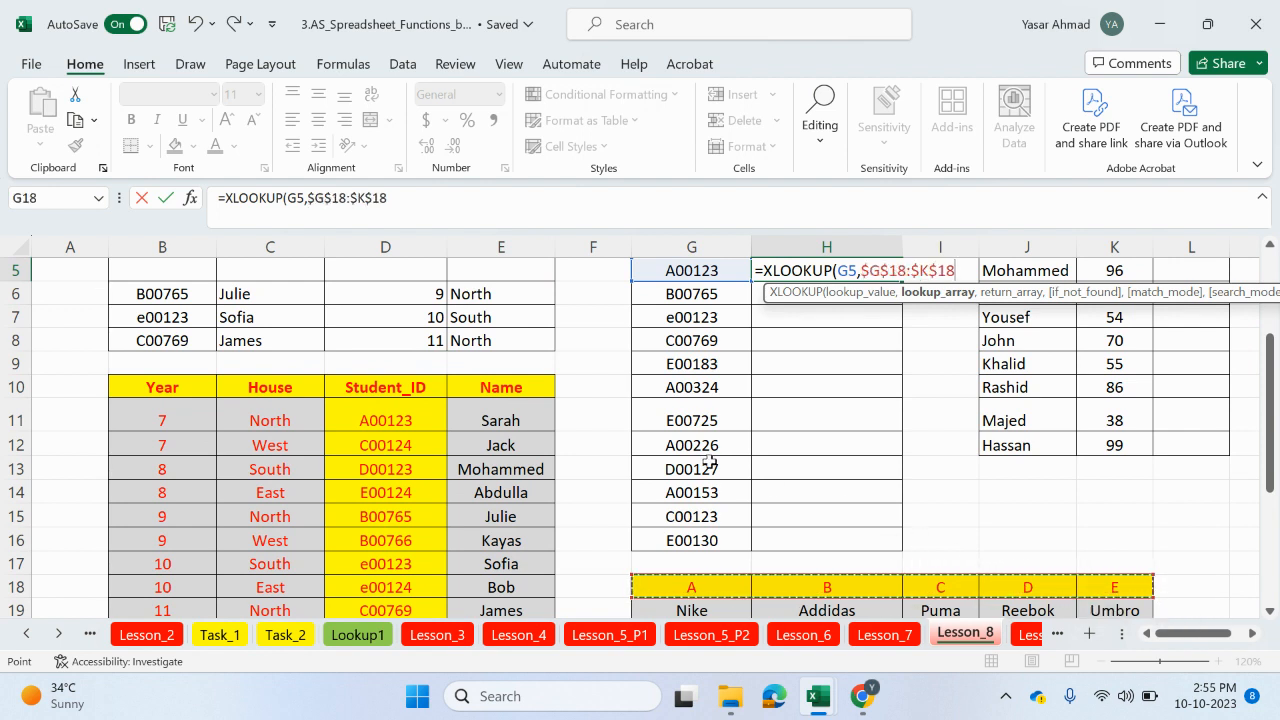
pyautogui.write(',')
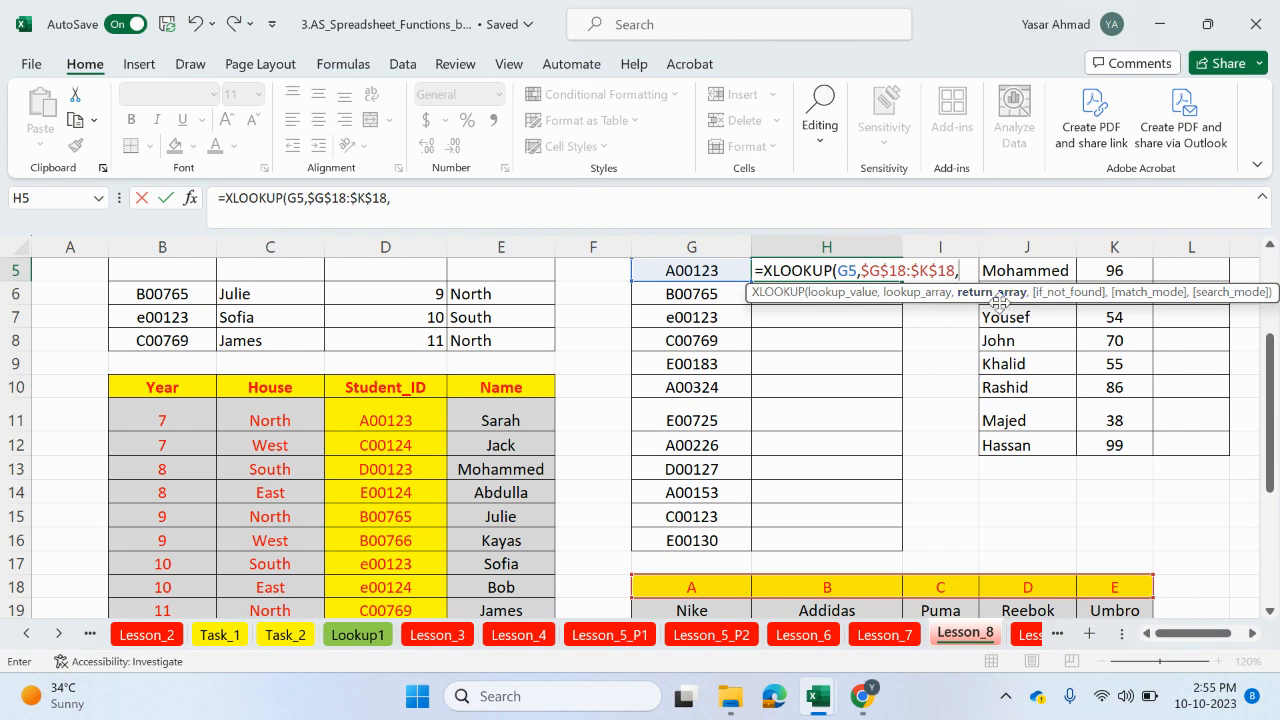
pyautogui.moveTo(695, 608); pyautogui.dragTo(1115, 608)
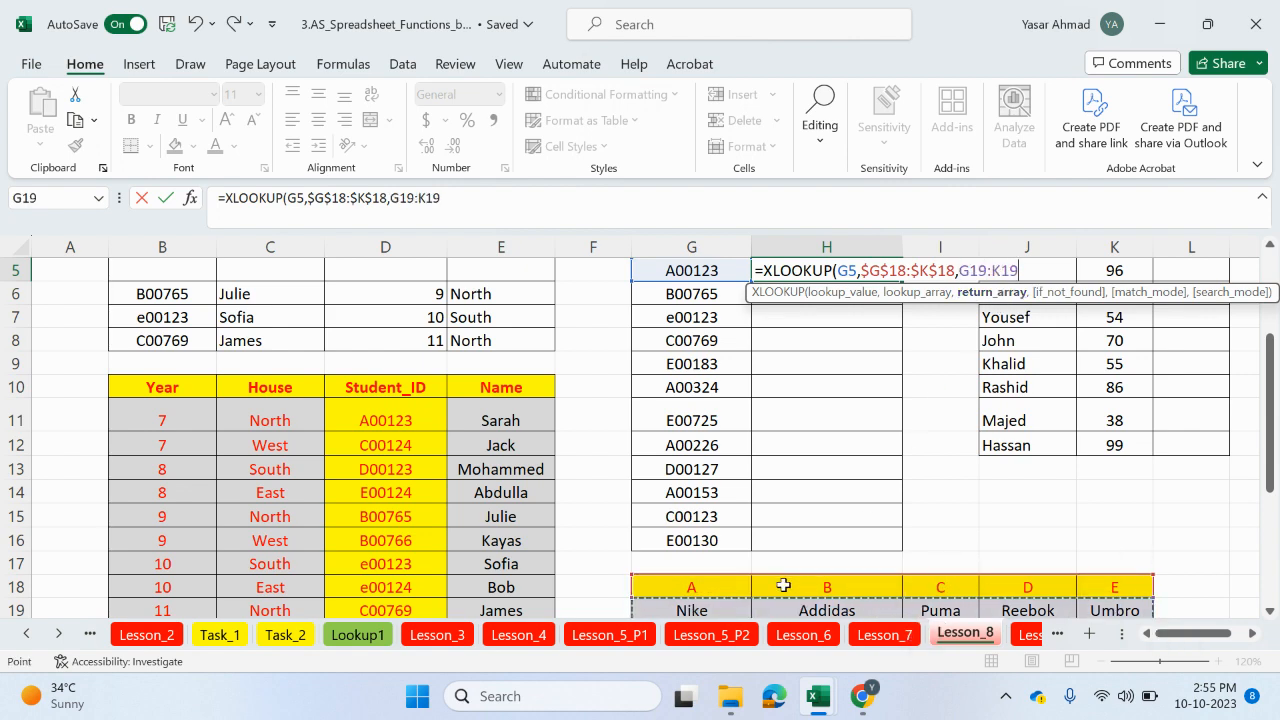
pyautogui.scroll(-1, 770, 575)
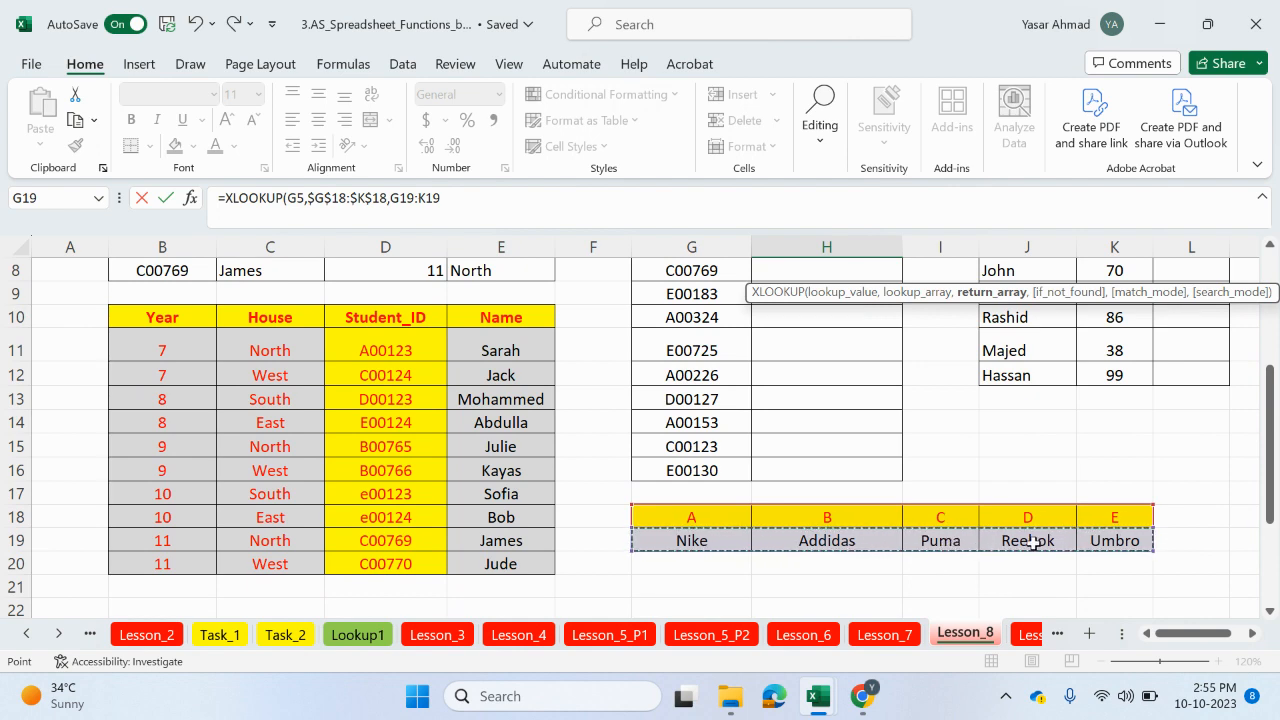
pyautogui.scroll(1, 1040, 544)
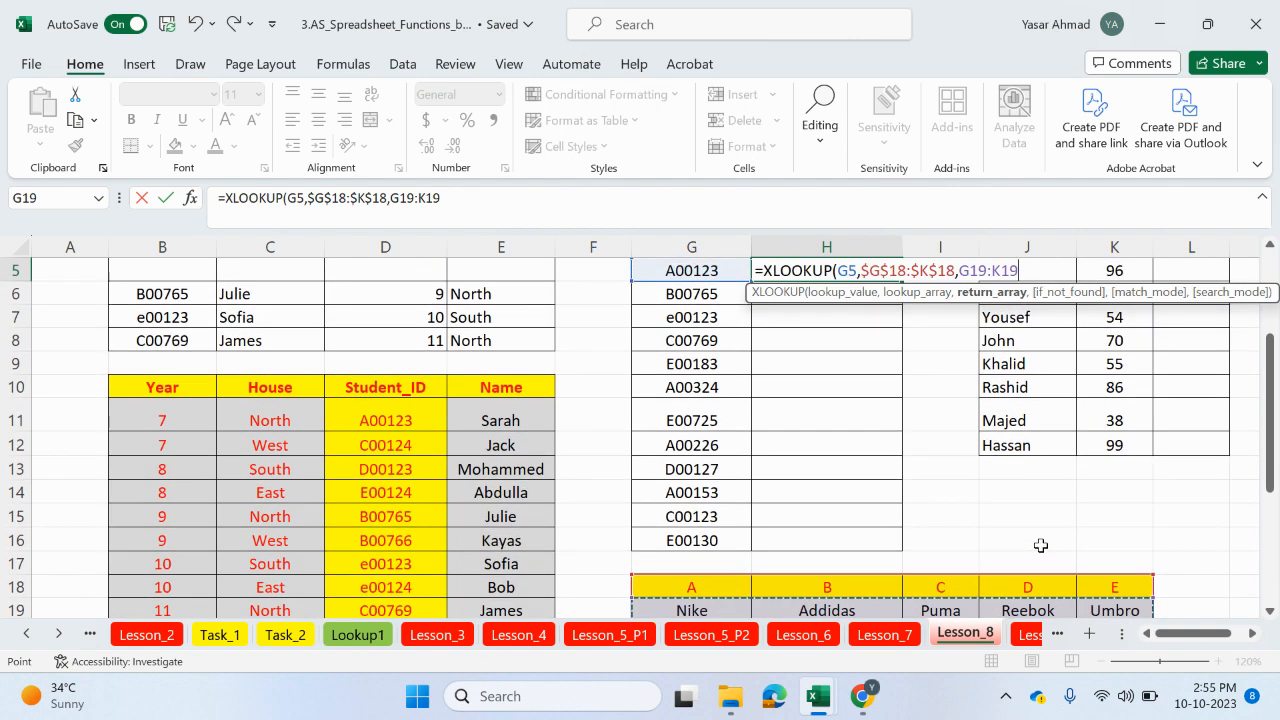
pyautogui.press('F4')
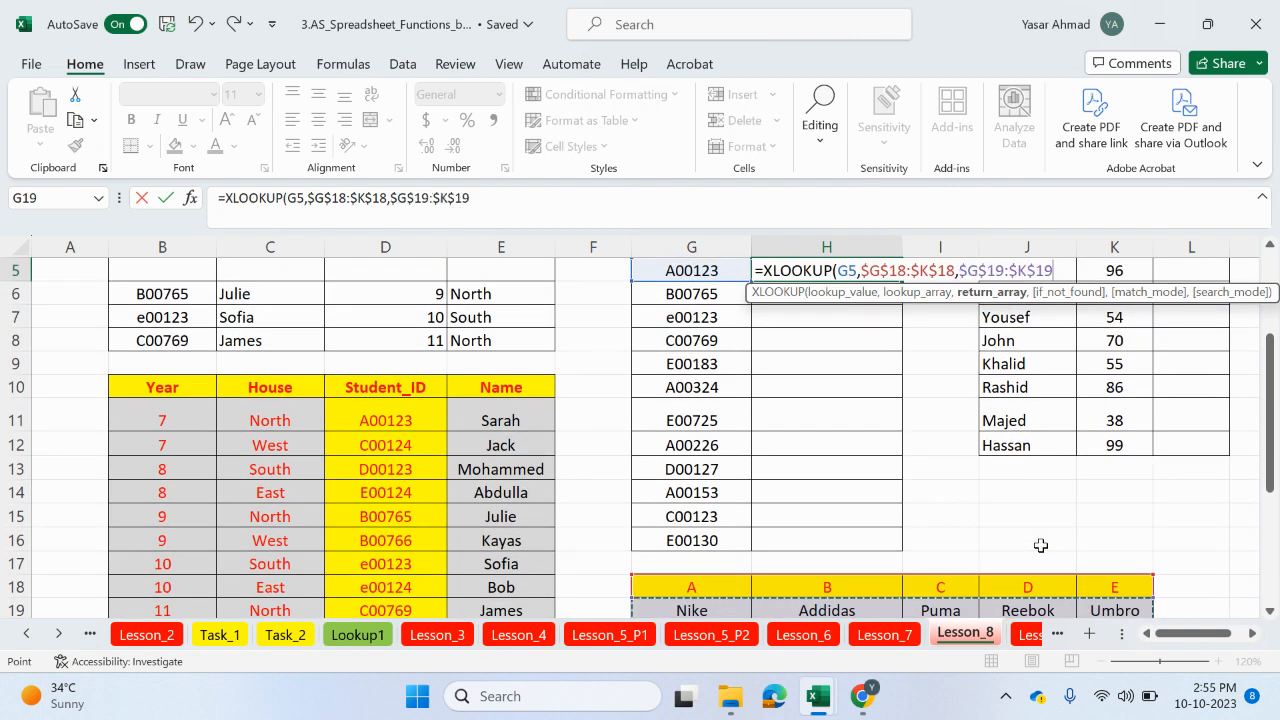
pyautogui.write(',')
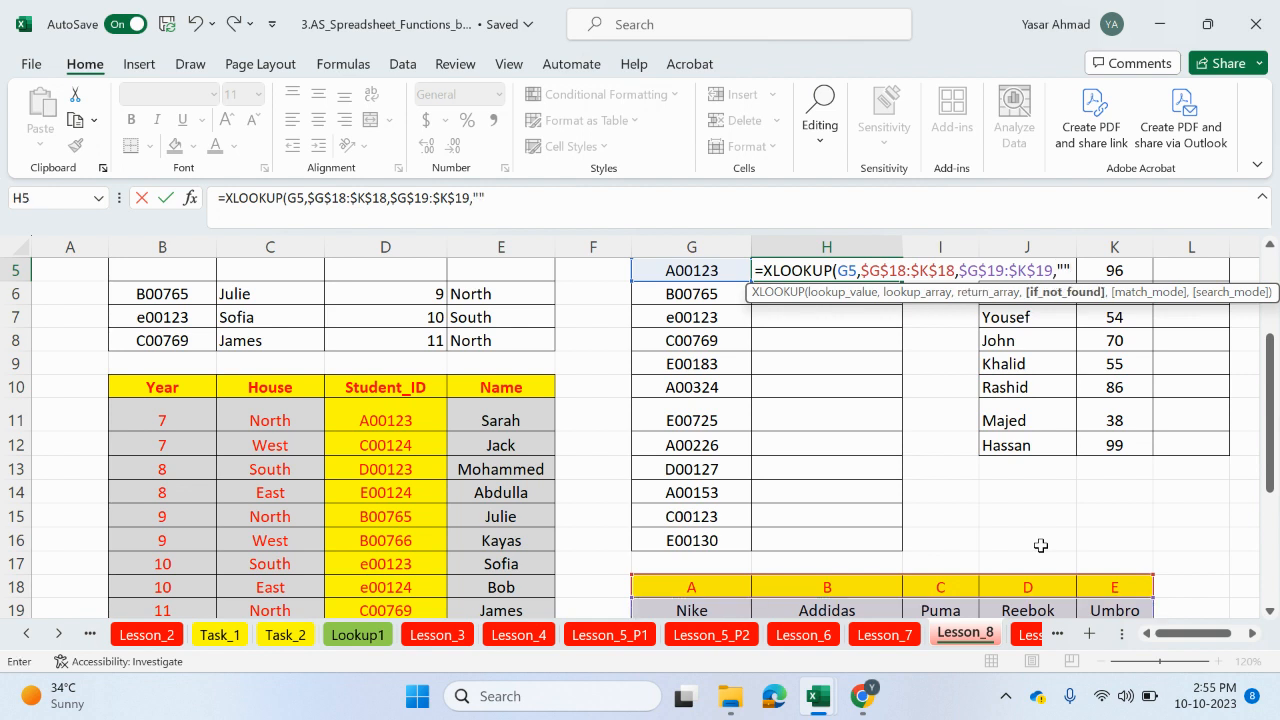
# Step: Complete the Brand formula with an empty-string if-not-found value and match mode -1, and enter it
pyautogui.click(526, 197)
pyautogui.write(',')
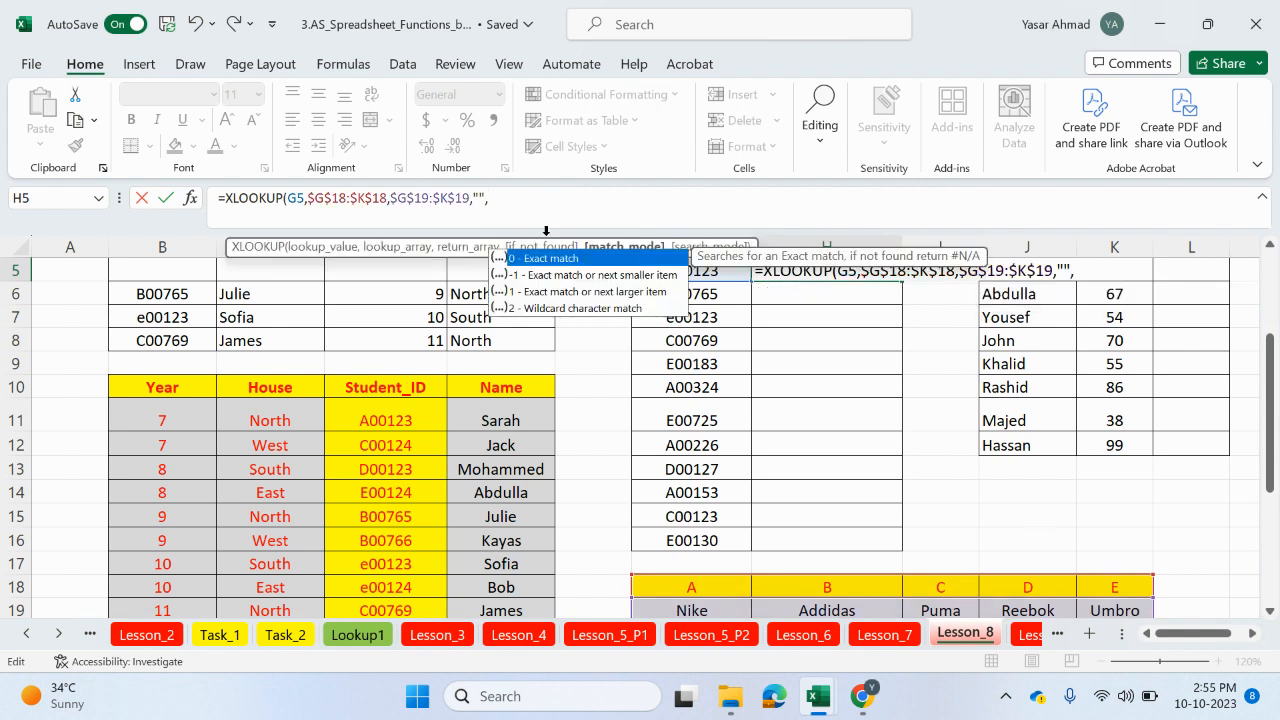
pyautogui.doubleClick(576, 278)
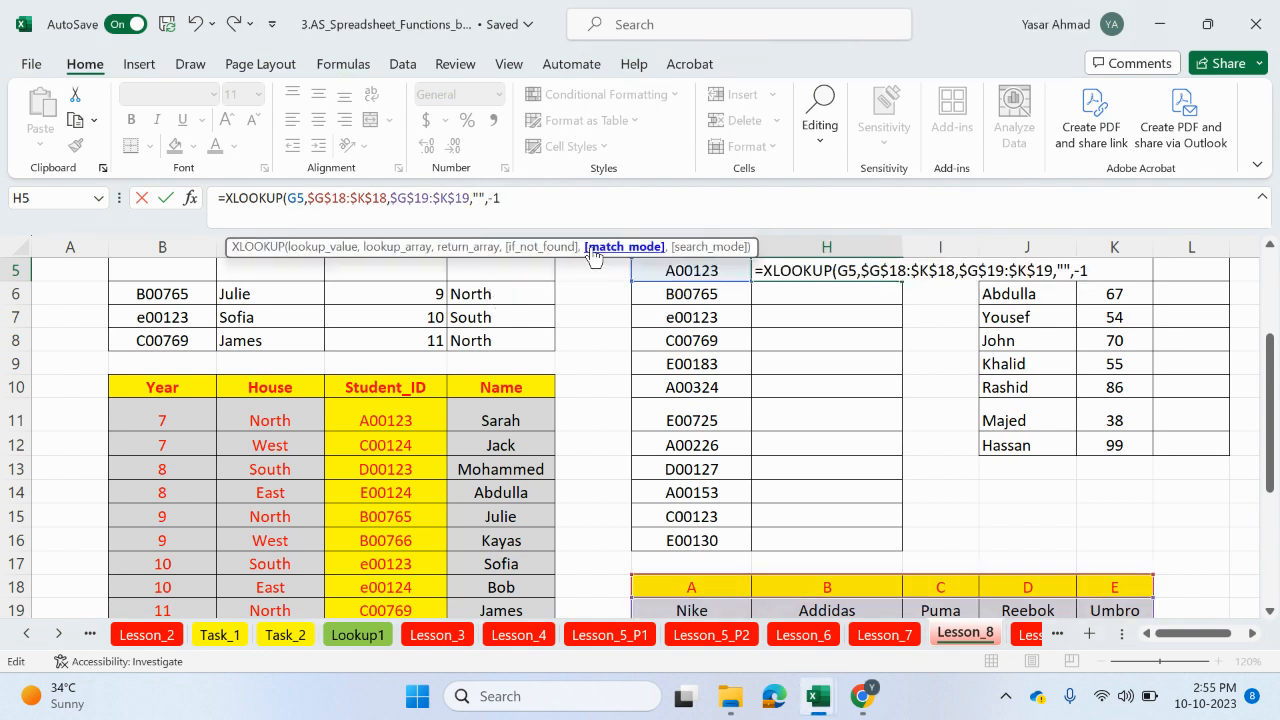
pyautogui.write(')')
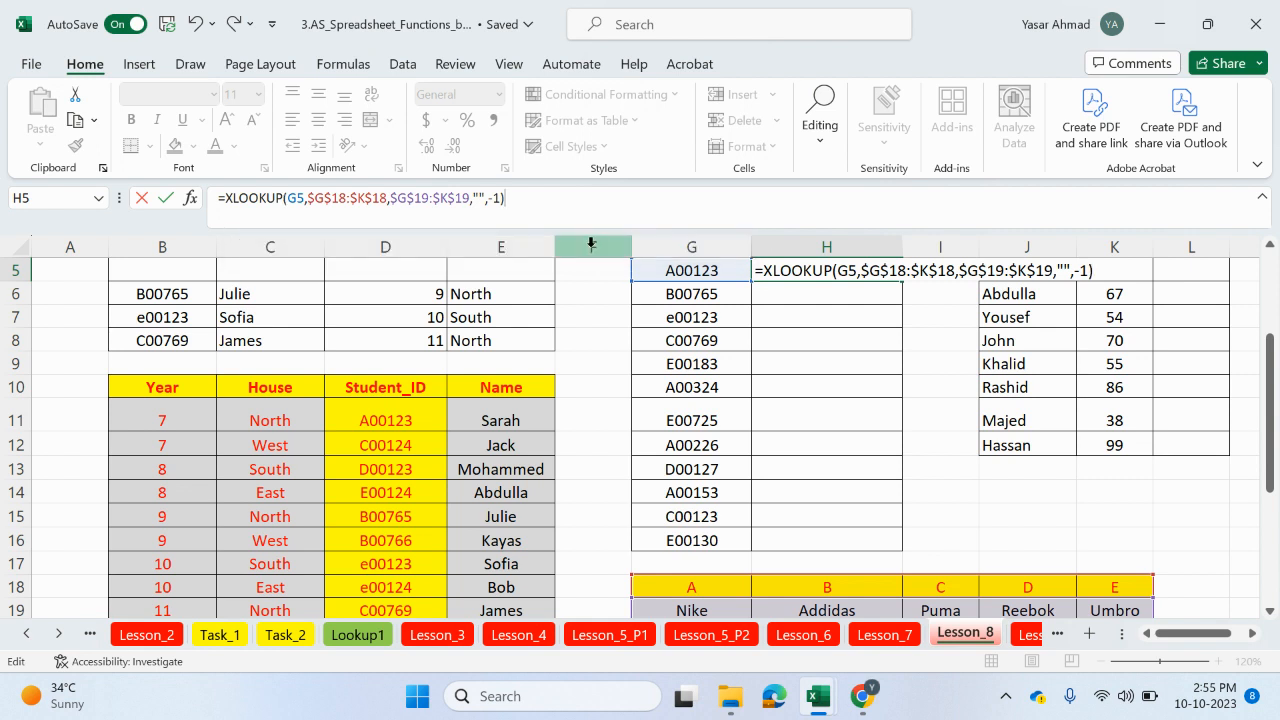
pyautogui.press('Return')
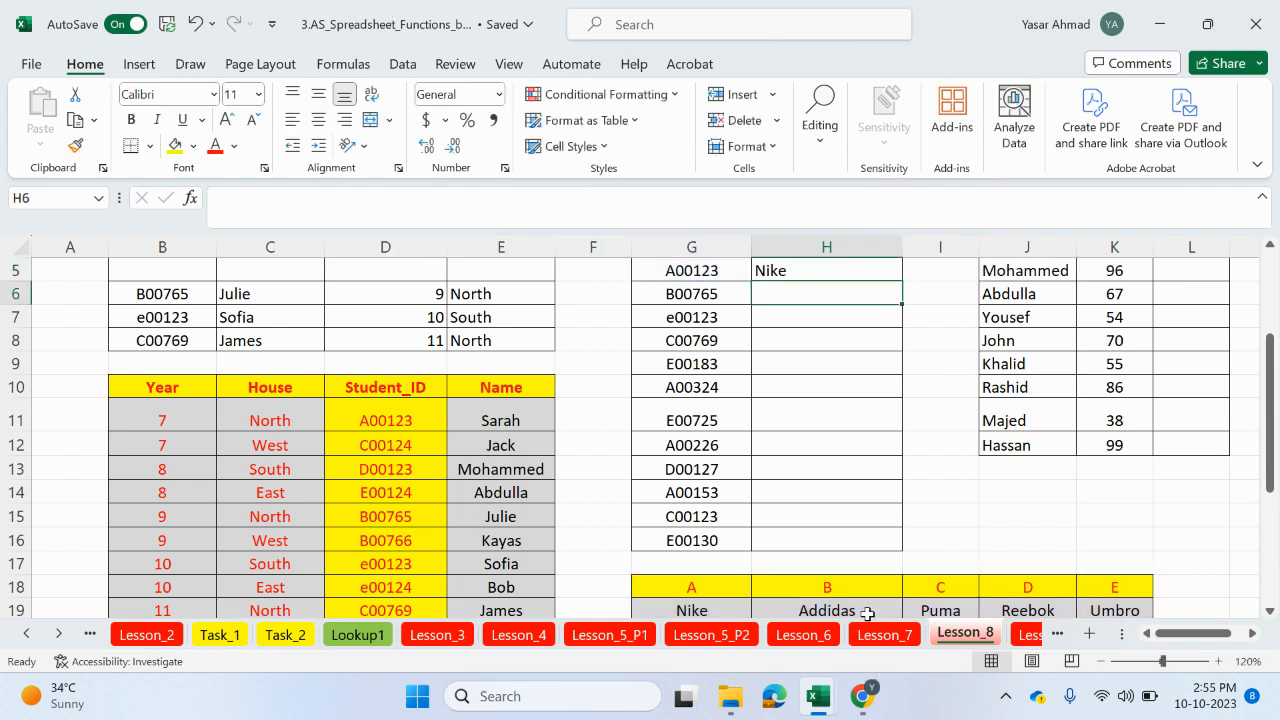
# Step: Fill the Brand formula from H5 down to H16
pyautogui.click(886, 272)
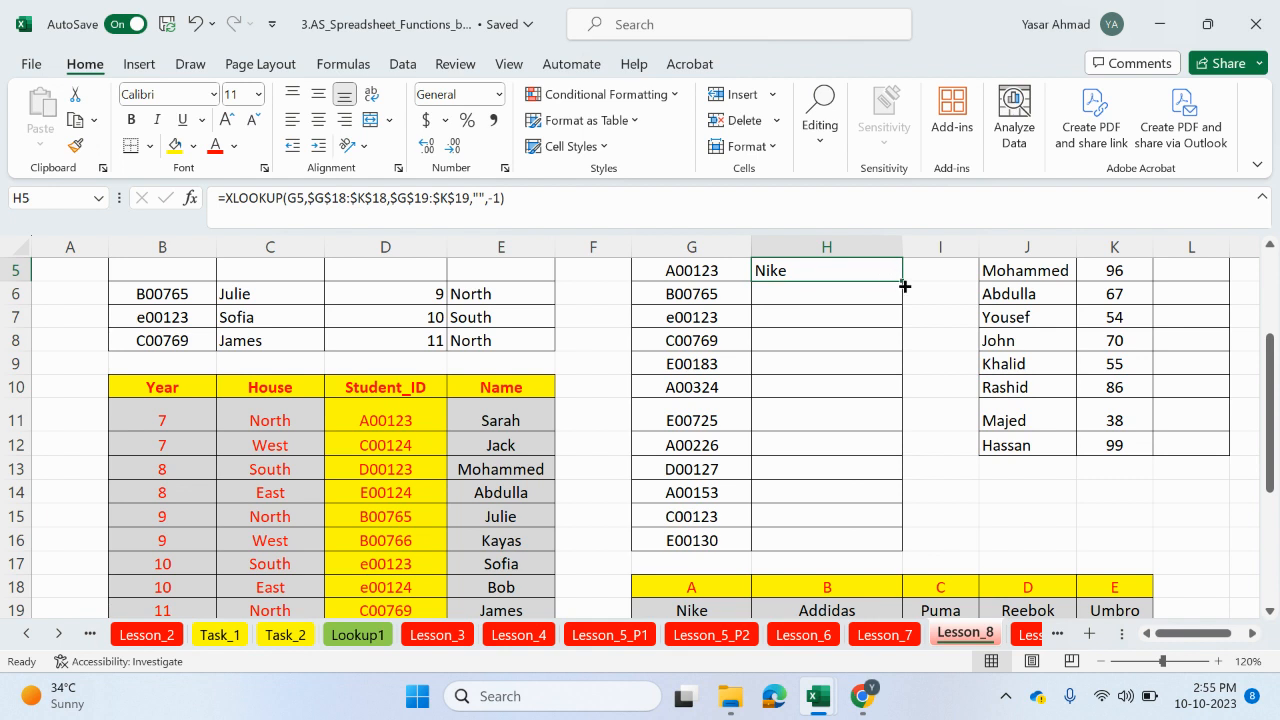
pyautogui.moveTo(904, 286); pyautogui.dragTo(902, 546)
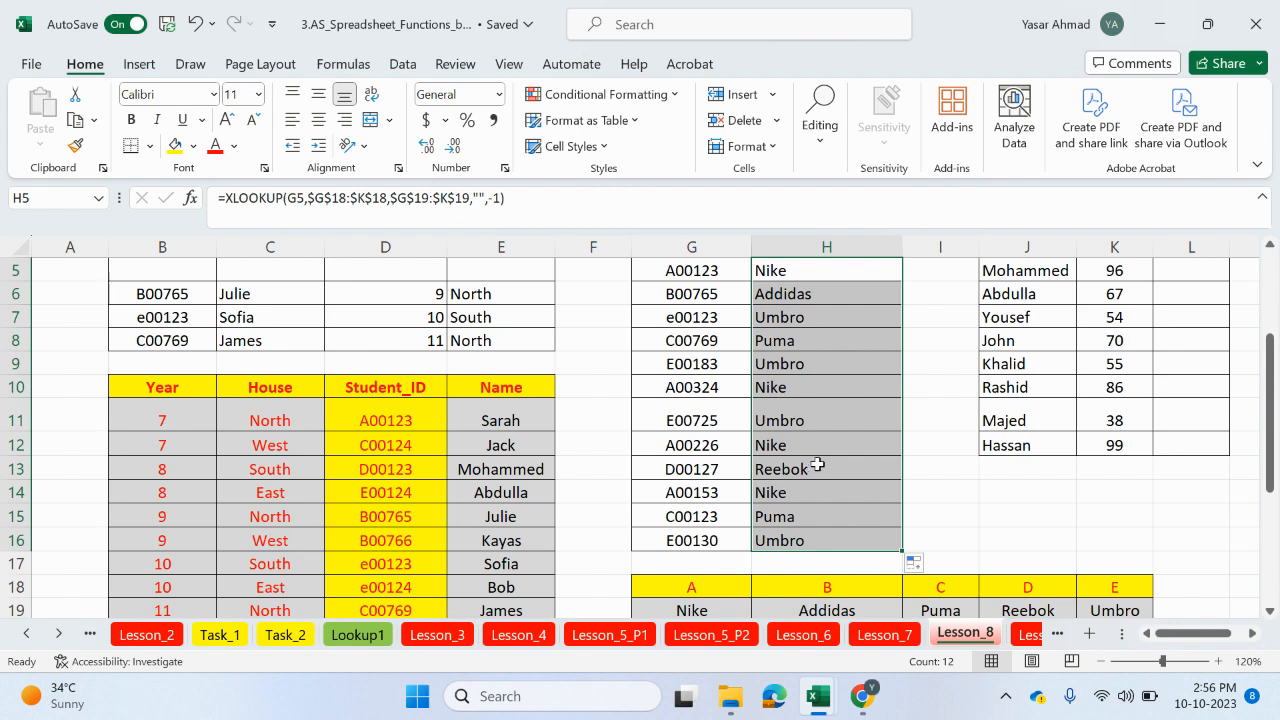
# Step: Begin an XLOOKUP in the first Grade cell L5, using the percentage k5 as the lookup value
pyautogui.scroll(1, 820, 463)
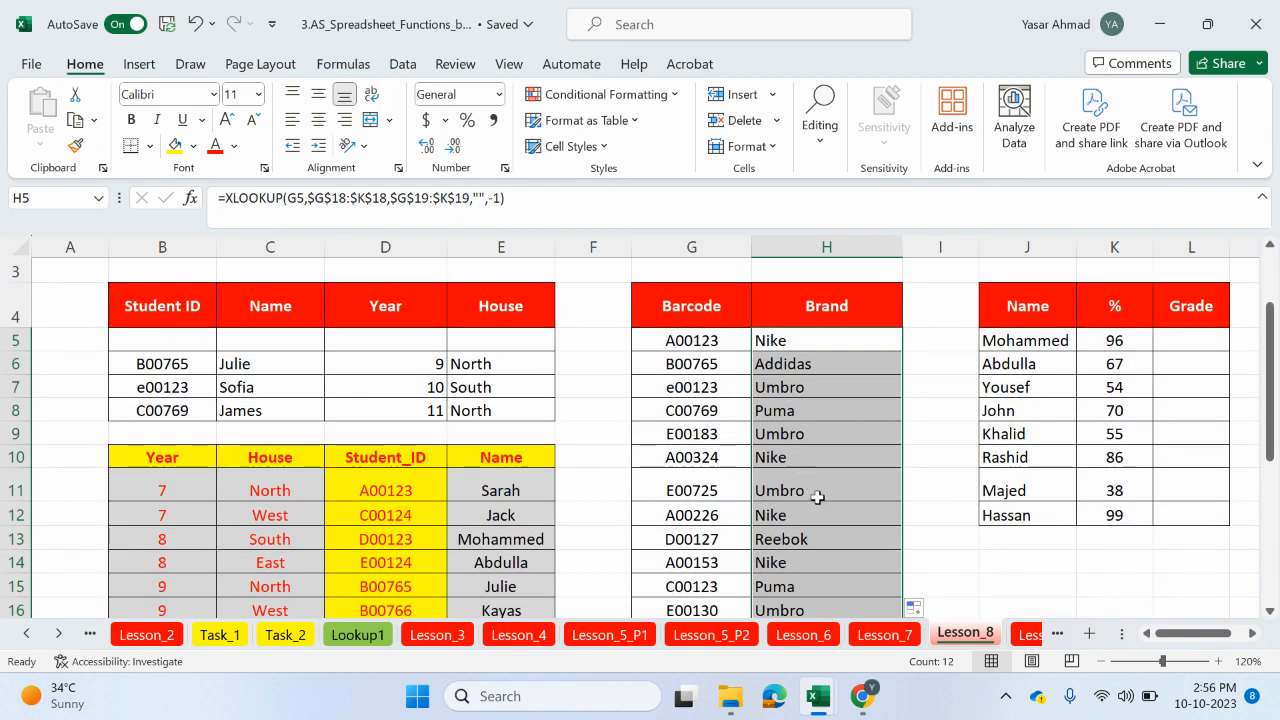
pyautogui.click(1099, 661)
pyautogui.click(1099, 661)
pyautogui.click(1099, 661)
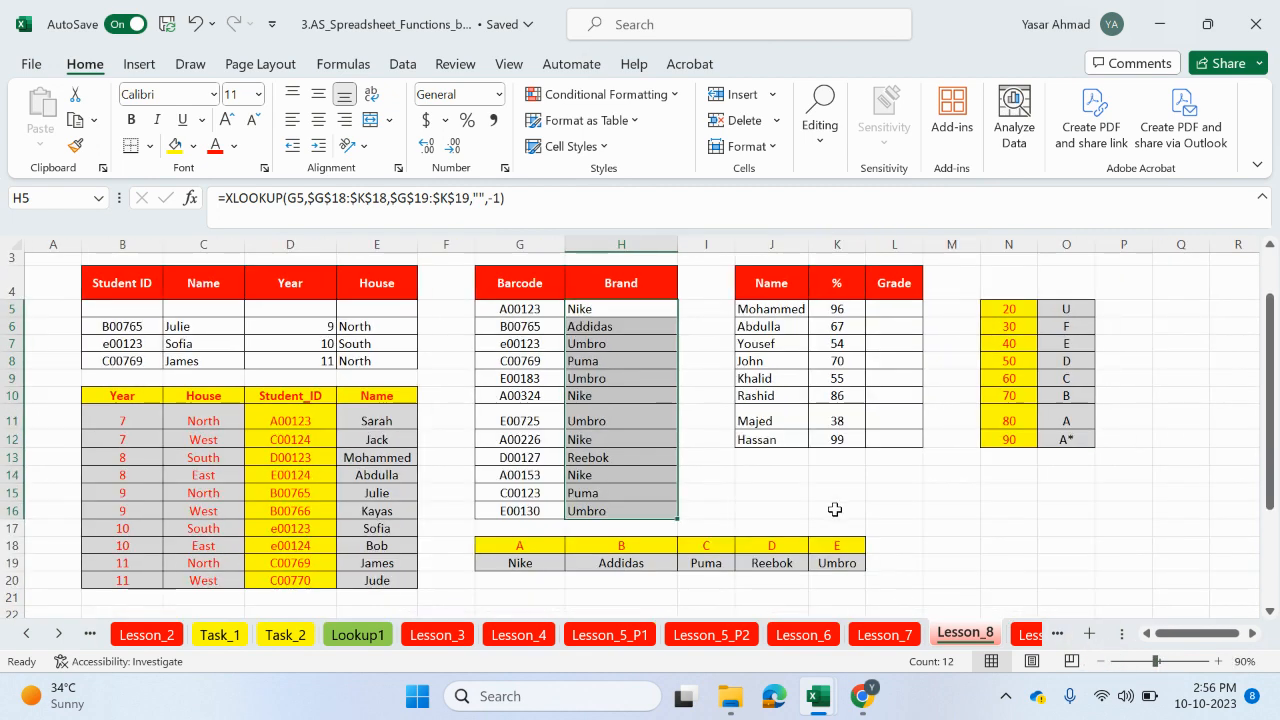
pyautogui.scroll(1, 834, 510)
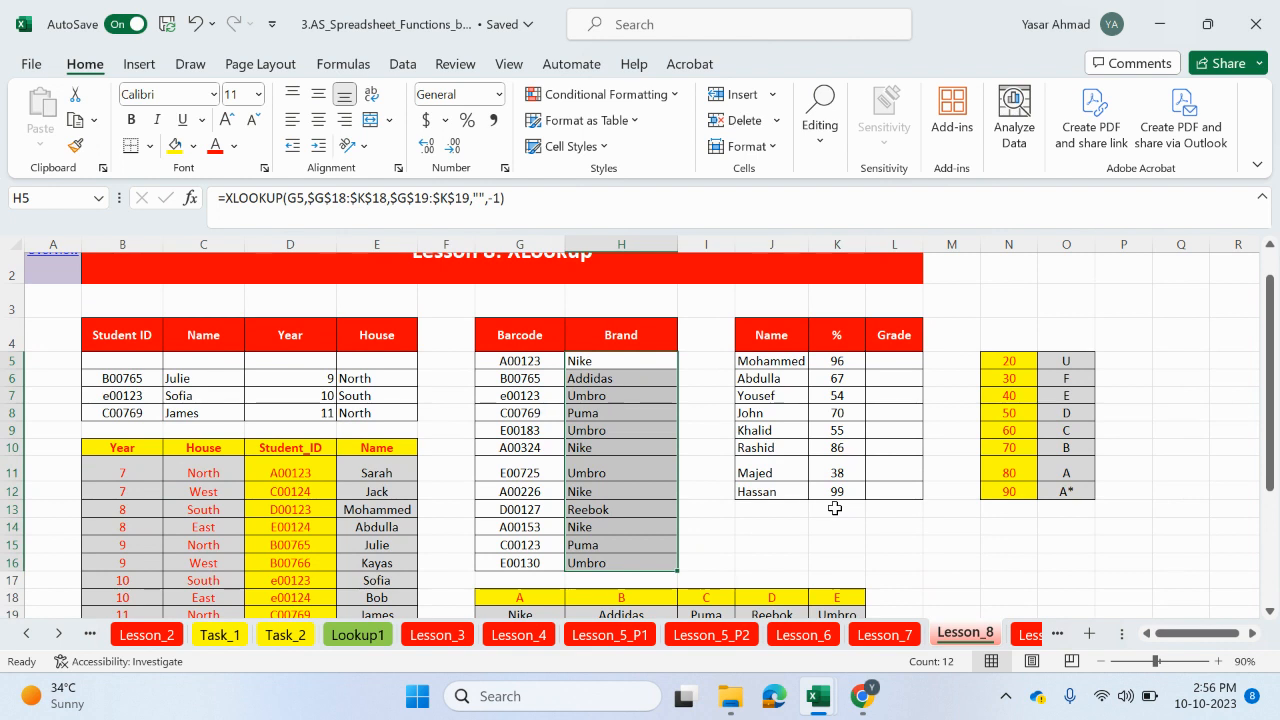
pyautogui.click(893, 365)
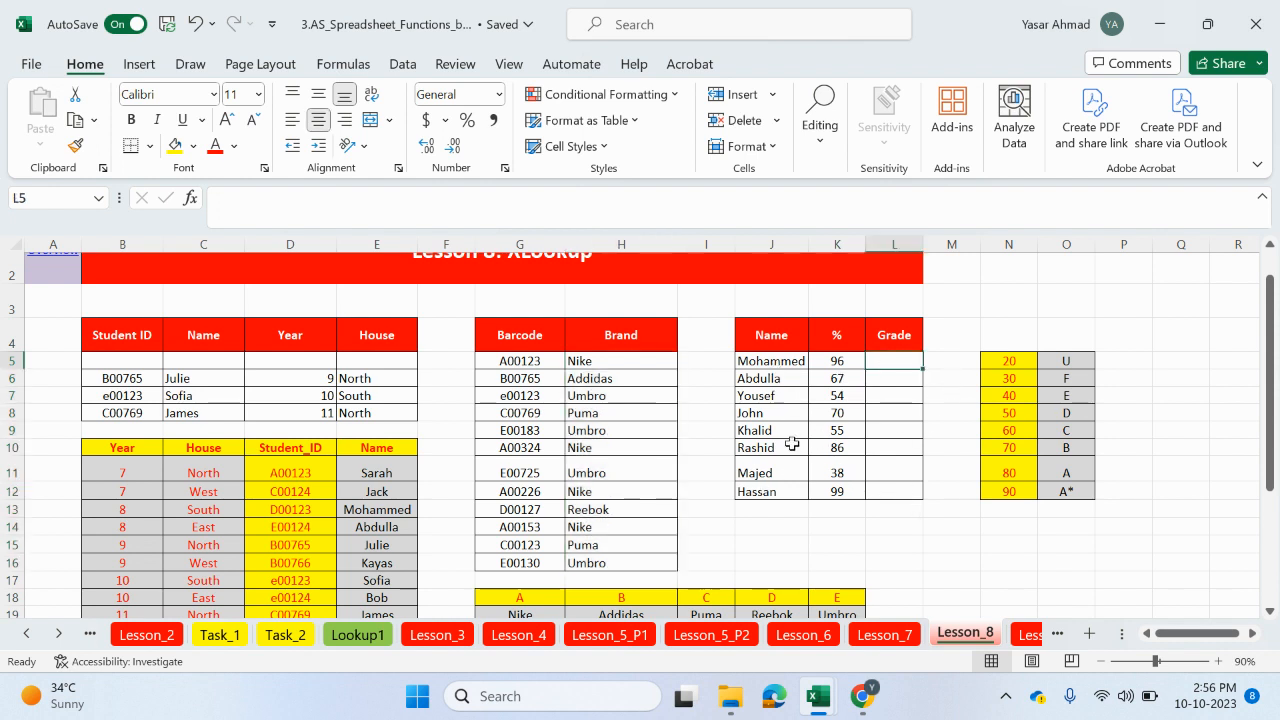
pyautogui.write('=xloo')
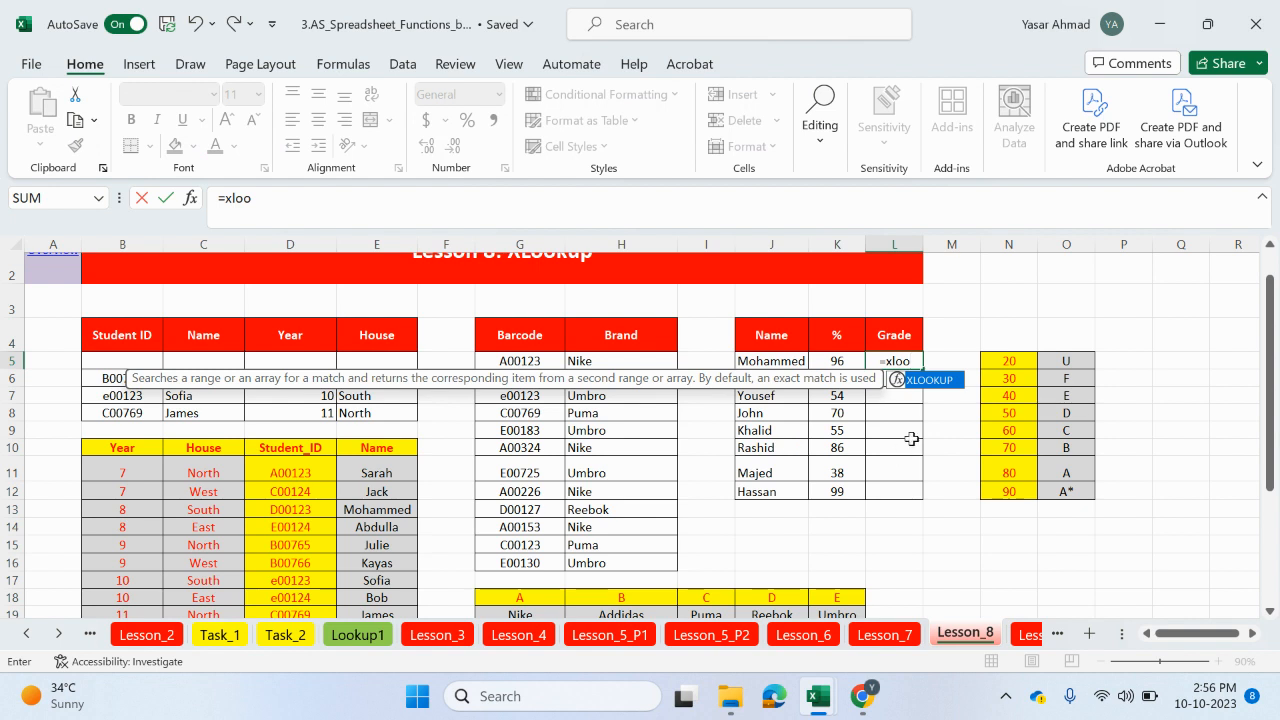
pyautogui.doubleClick(930, 380)
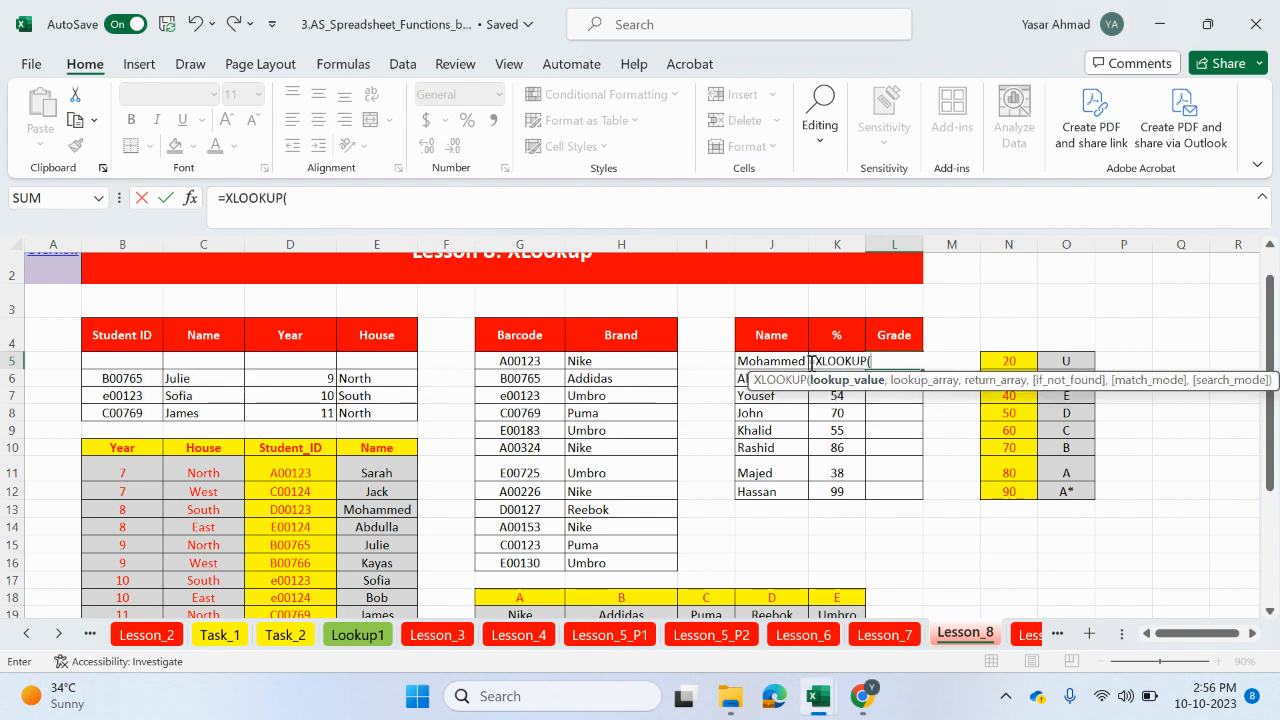
pyautogui.click(497, 209)
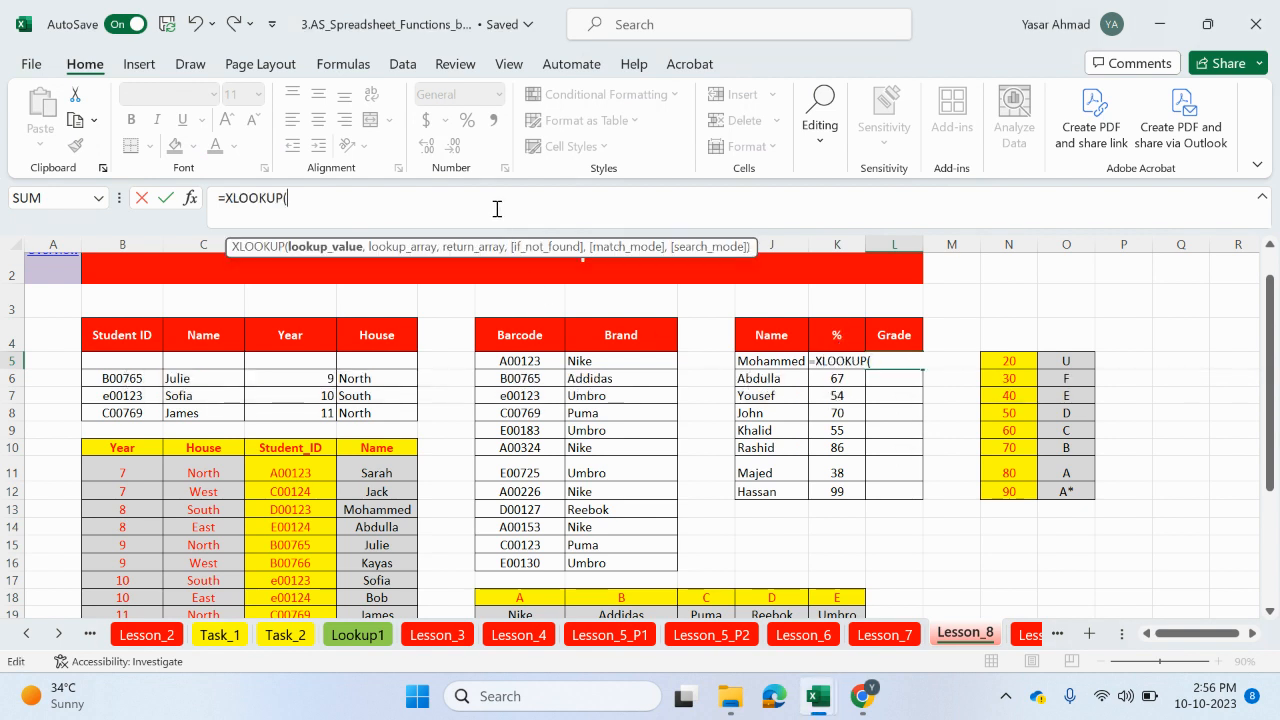
pyautogui.write('k')
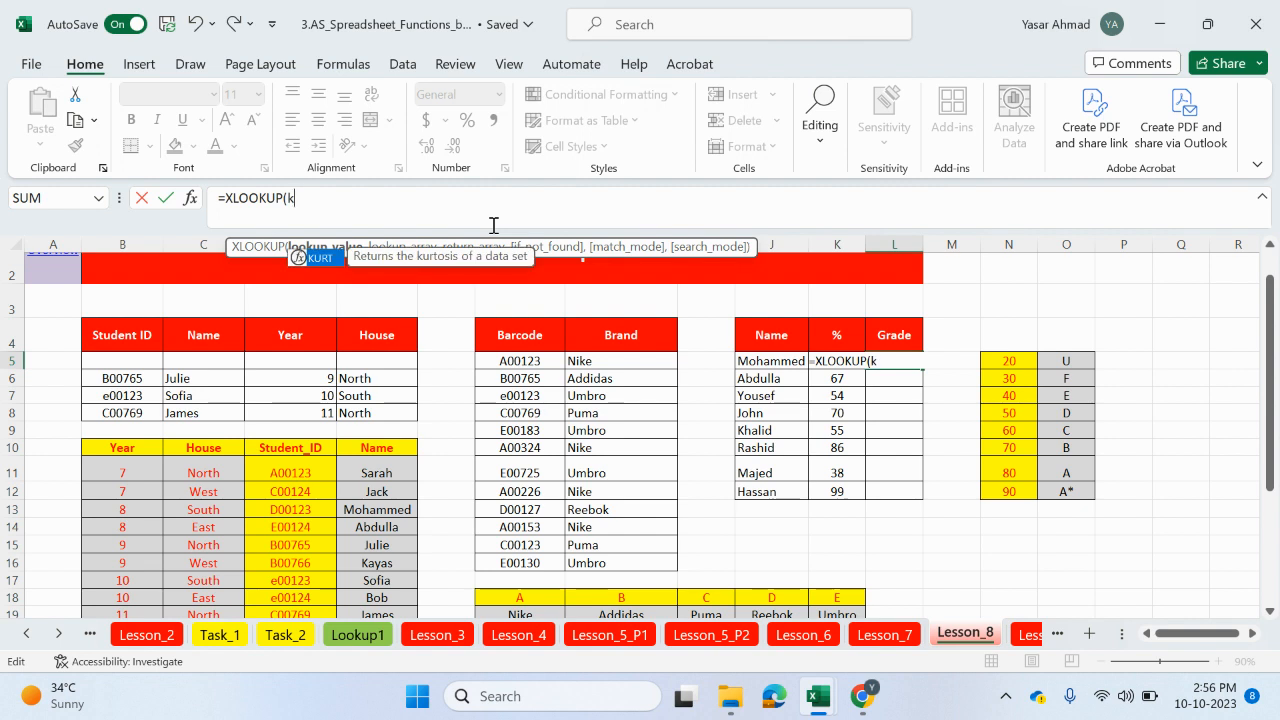
pyautogui.write('5')
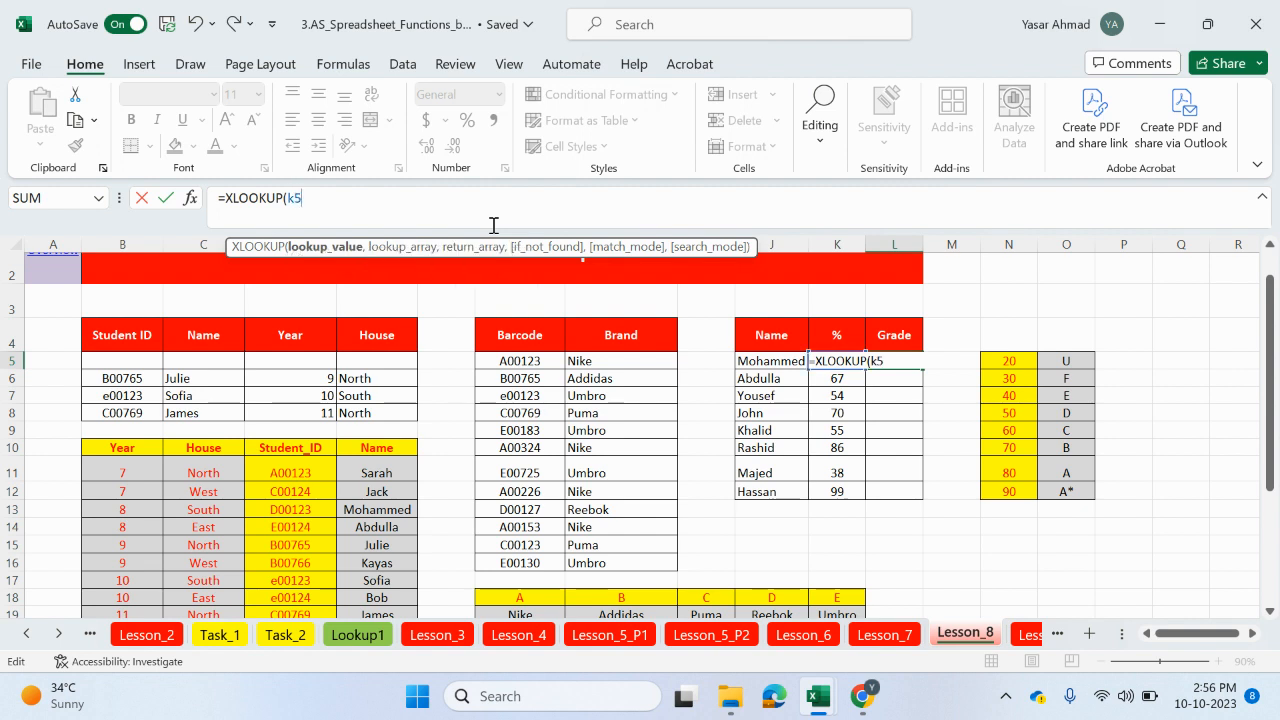
pyautogui.write(',')
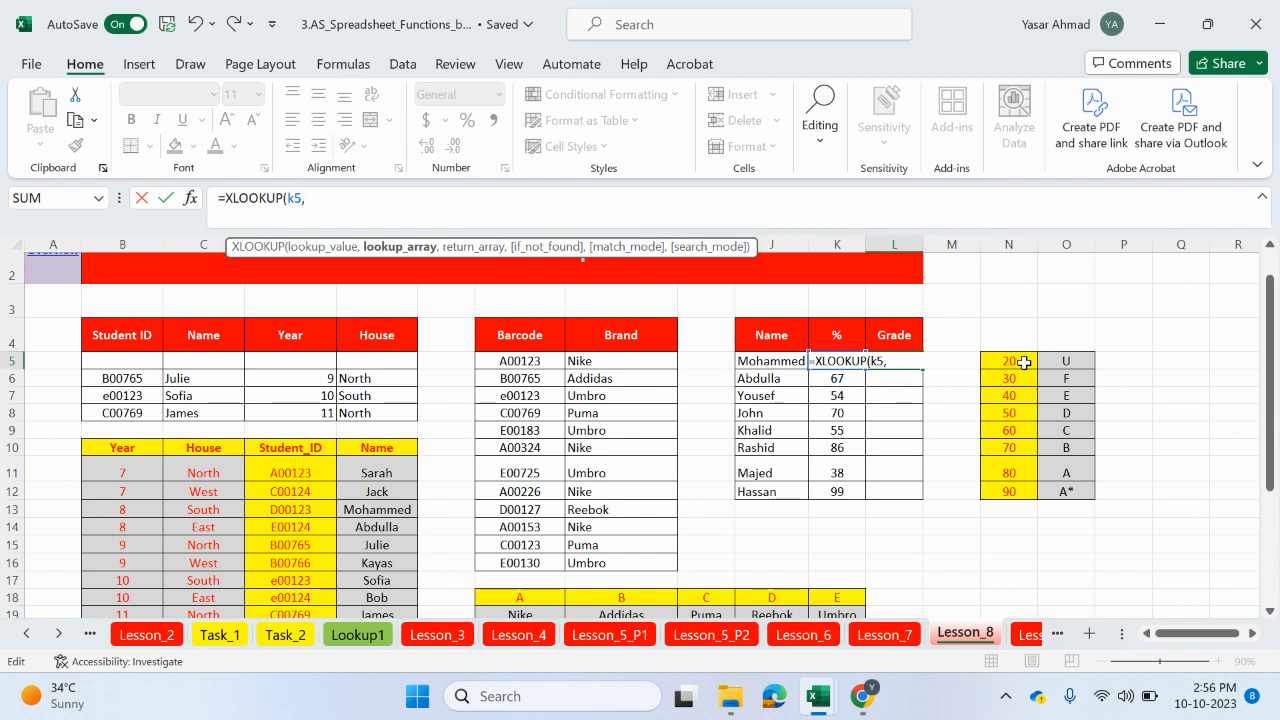
# Step: Add the grade boundaries $N$5:$N$12 as the lookup array of the Grade formula
pyautogui.moveTo(1021, 364); pyautogui.dragTo(1020, 492)
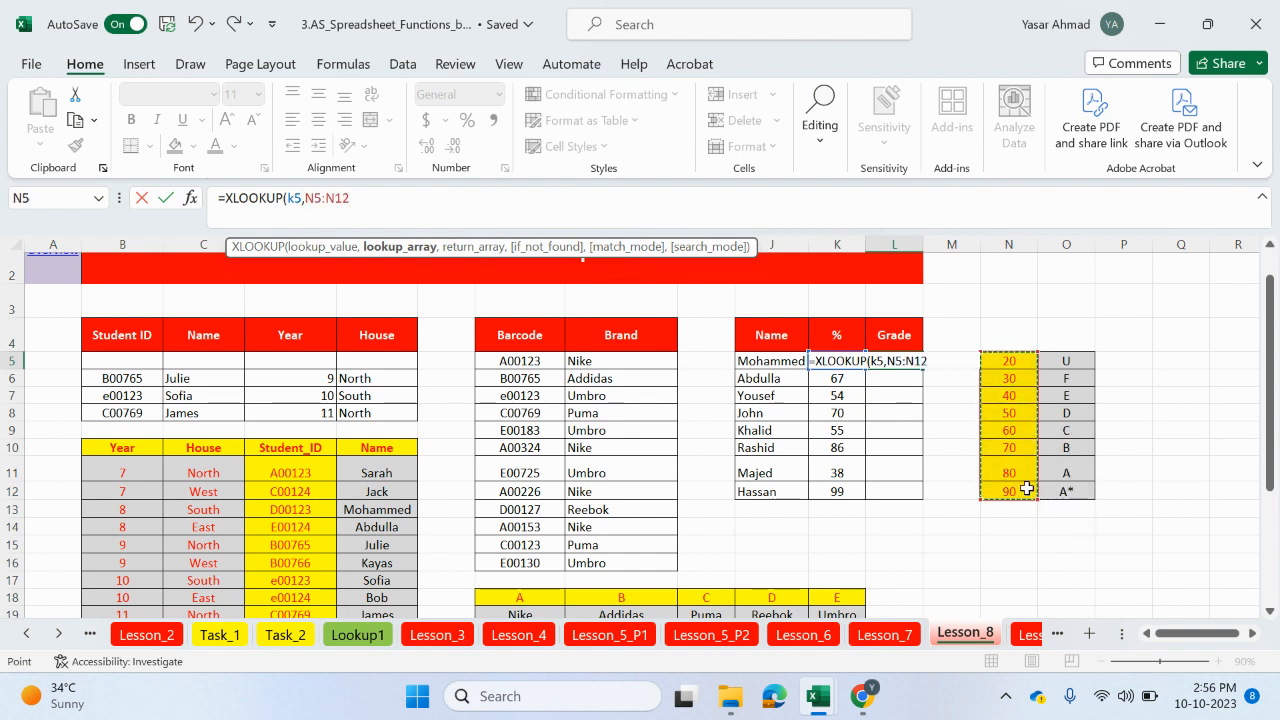
pyautogui.press('F4')
pyautogui.write(',')
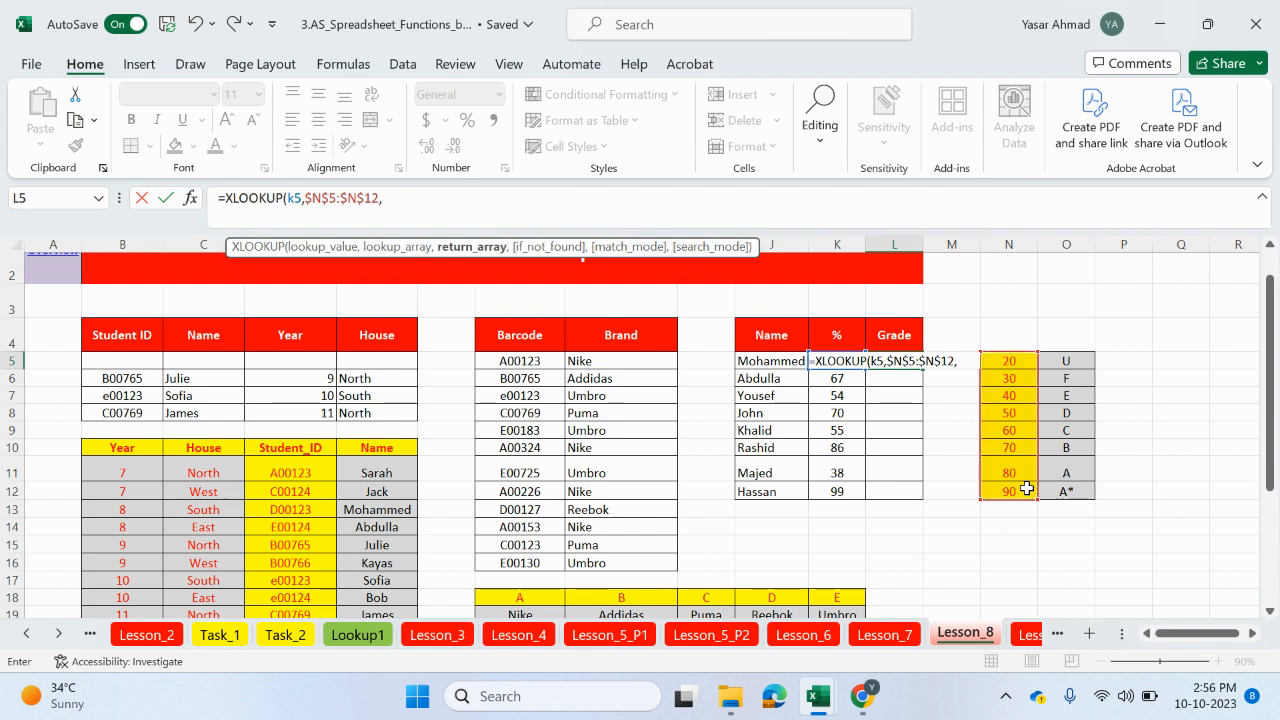
# Step: Add the grades $O$5:$O$12 as the absolute return array of the Grade formula
pyautogui.moveTo(1070, 362); pyautogui.dragTo(1062, 492)
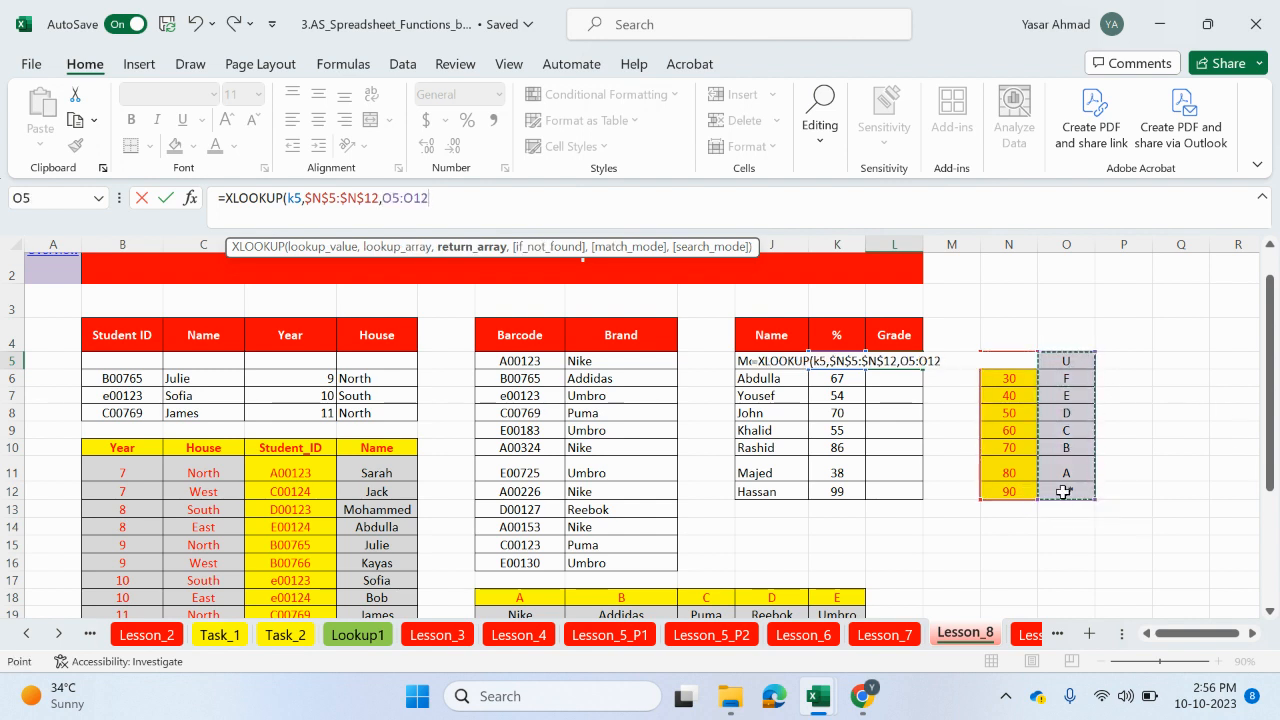
pyautogui.press('F4')
pyautogui.write(',')
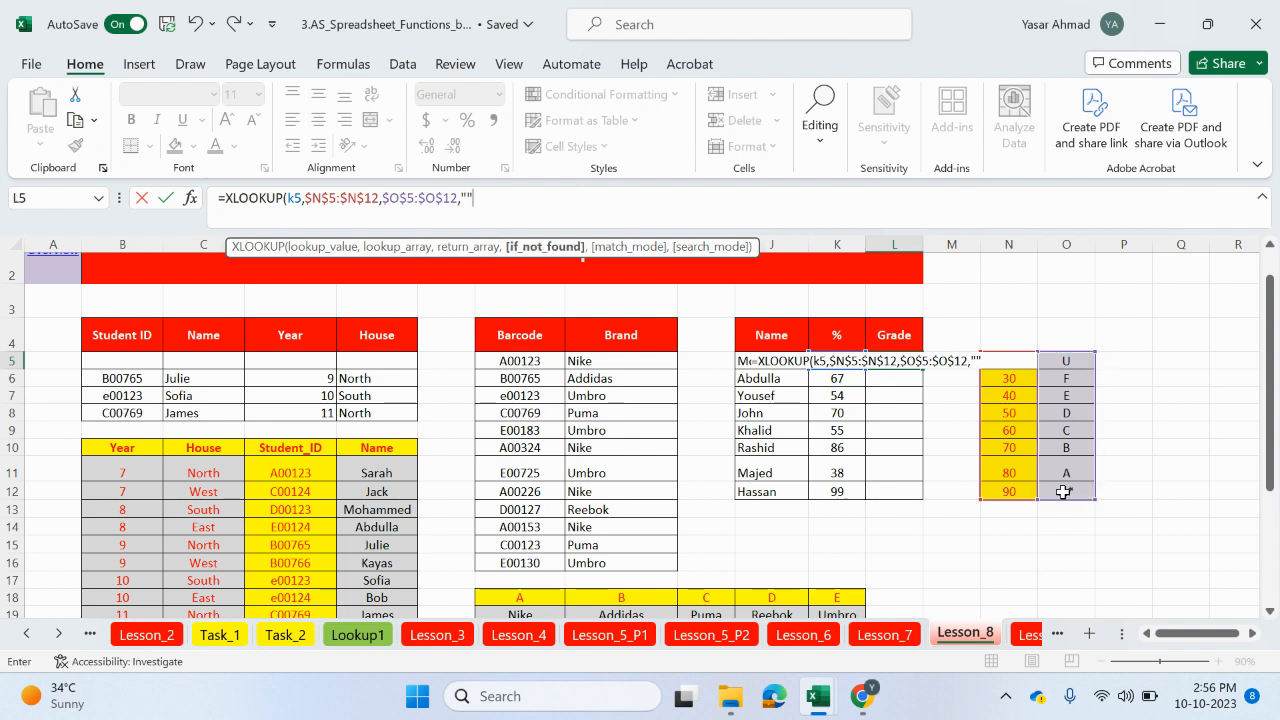
pyautogui.write('"",')
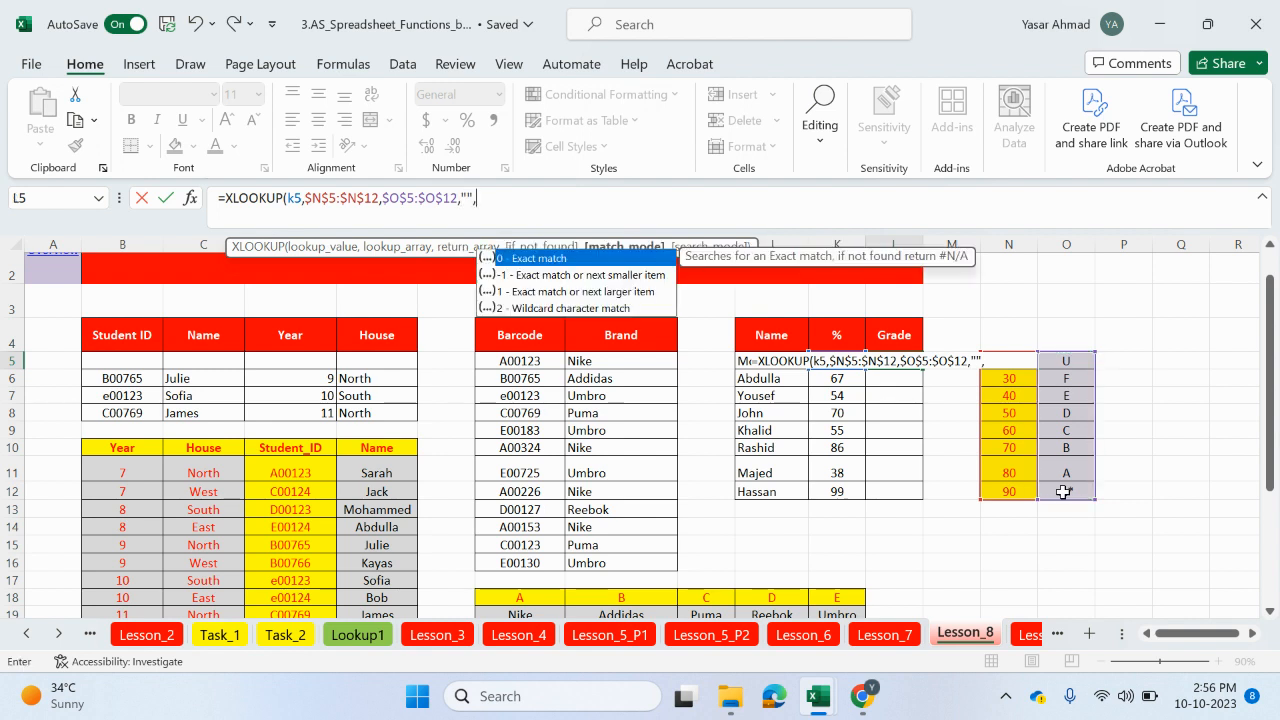
# Step: Complete the Grade formula with an empty-string if-not-found value and match mode -1, and enter it
pyautogui.doubleClick(555, 274)
pyautogui.write(')')
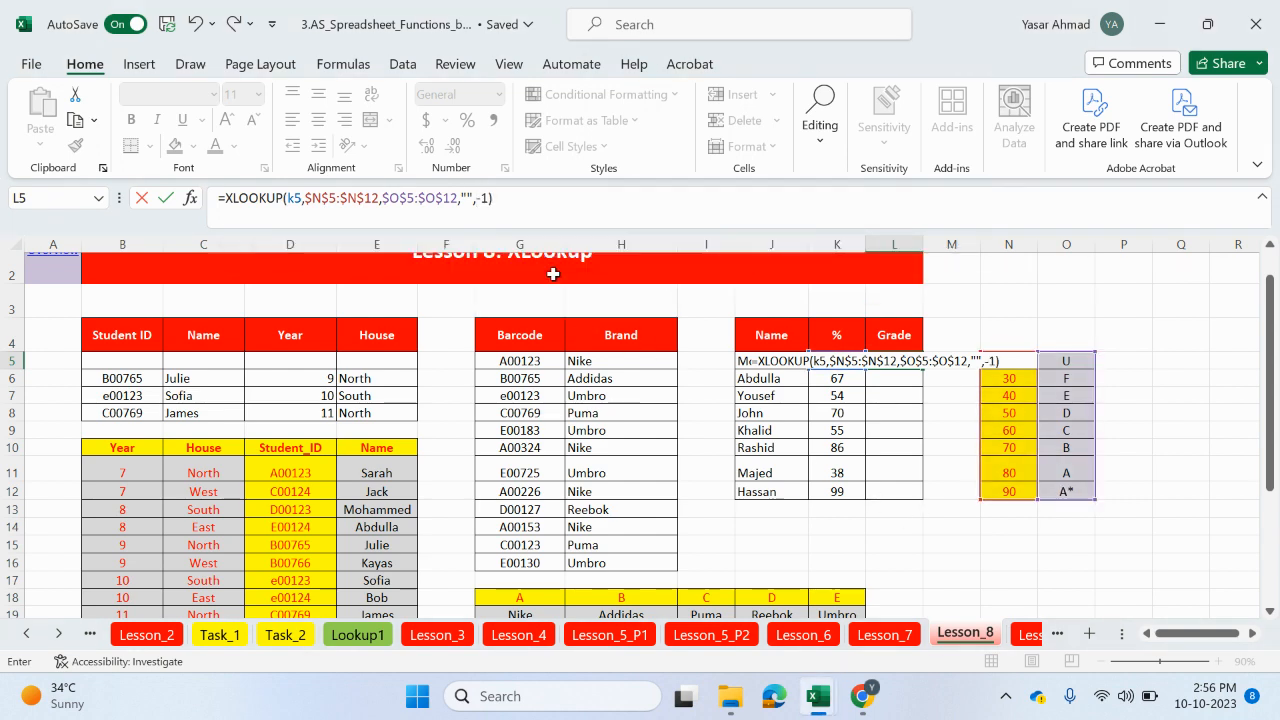
pyautogui.press('Return')
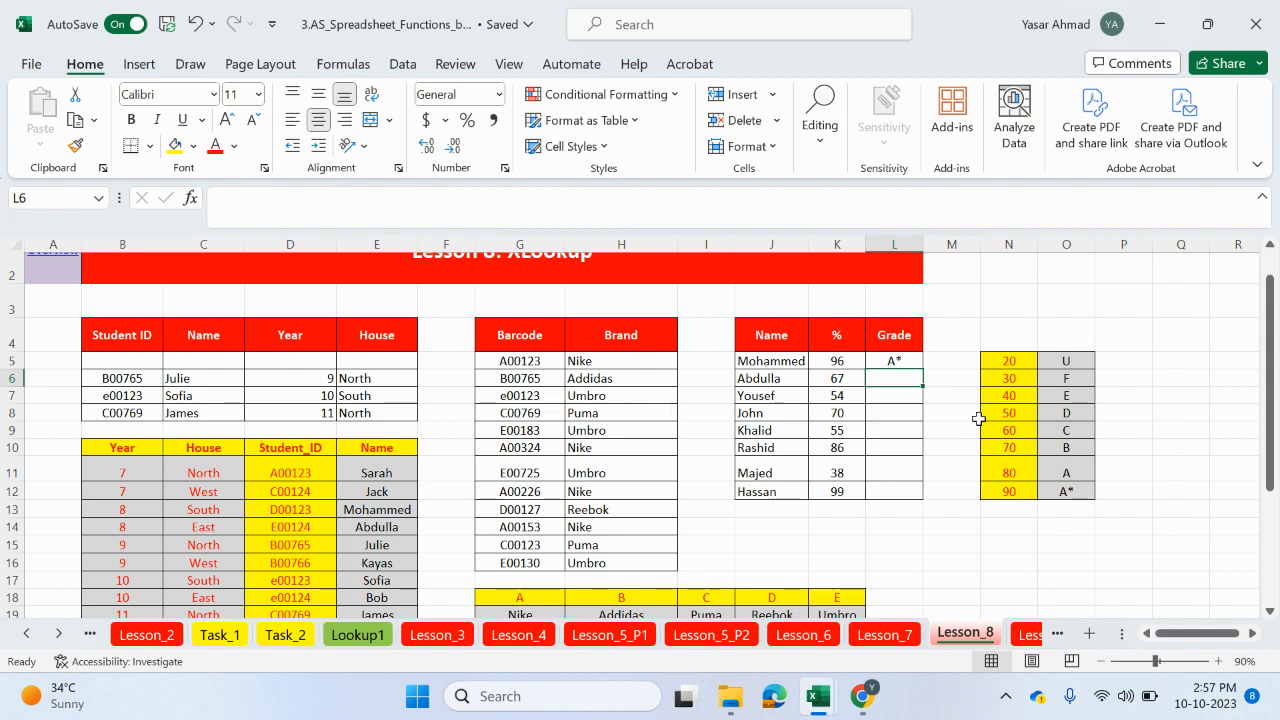
# Step: Fill the Grade formula from L5 down to L12
pyautogui.click(900, 363)
pyautogui.moveTo(920, 369); pyautogui.dragTo(918, 495)
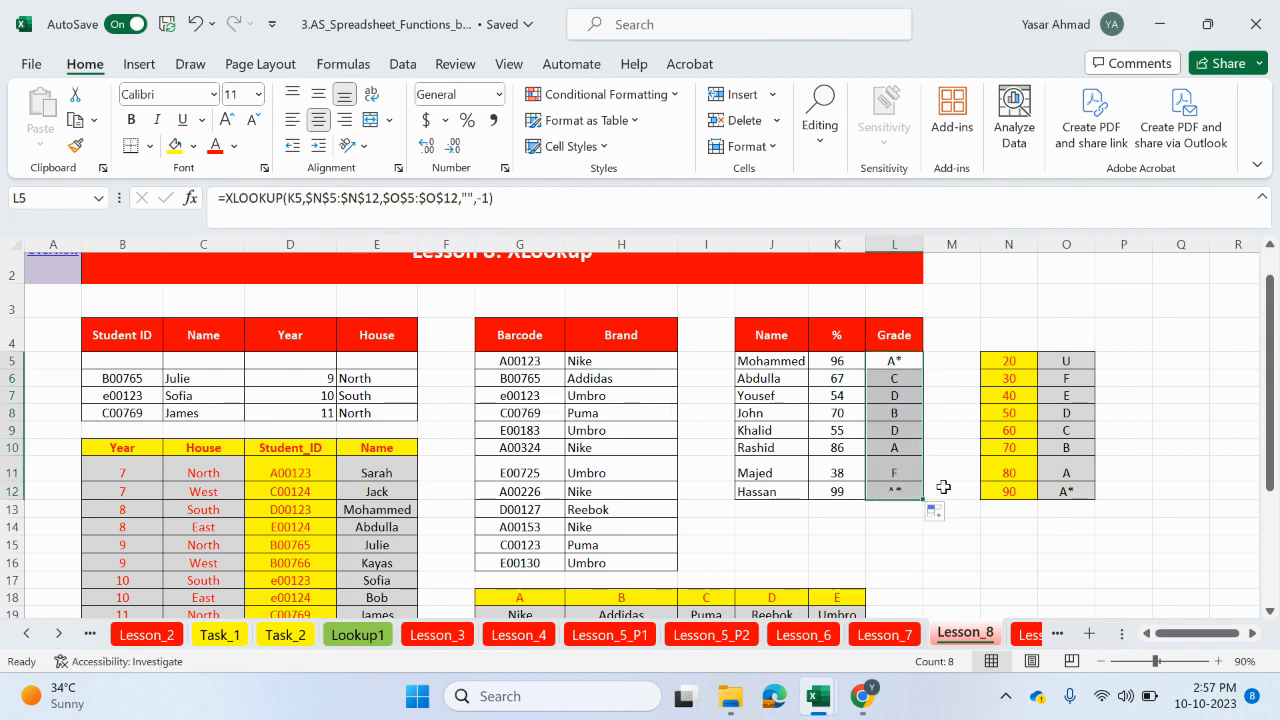
# Step: Inspect the copied Grade formula in L6 to check its relative and absolute references
pyautogui.click(905, 387)
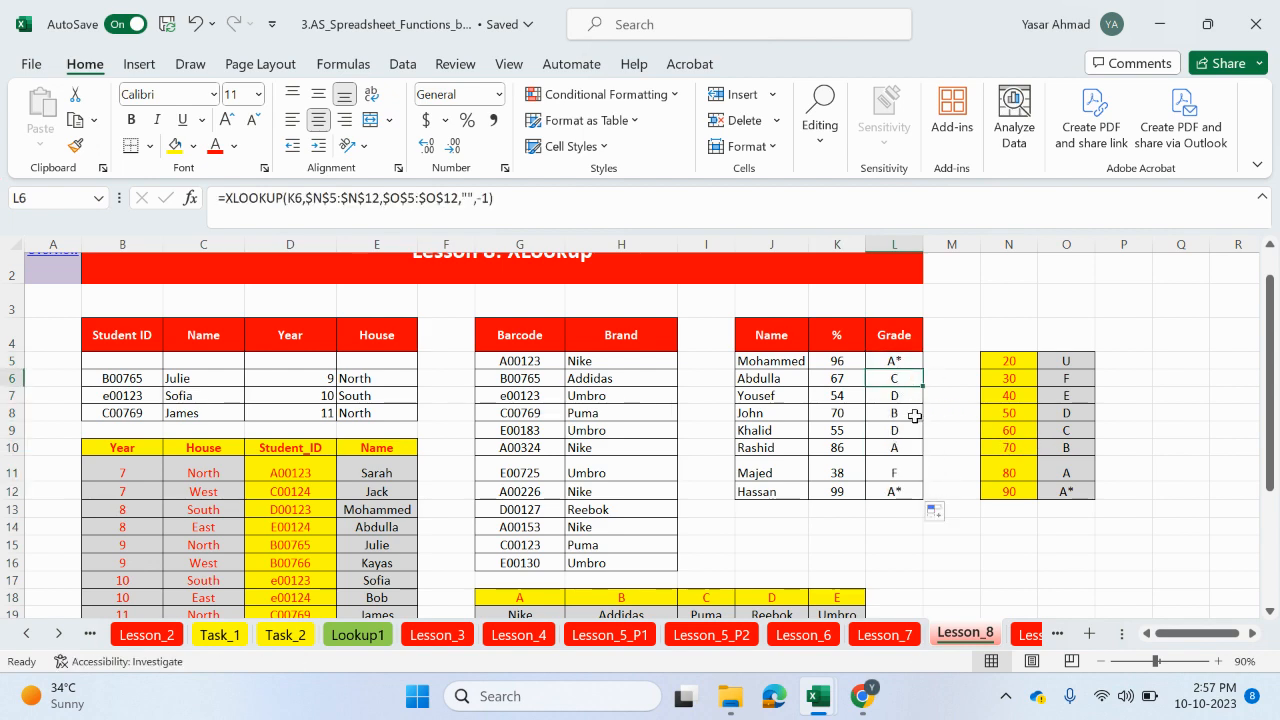
pyautogui.scroll(1, 908, 400)
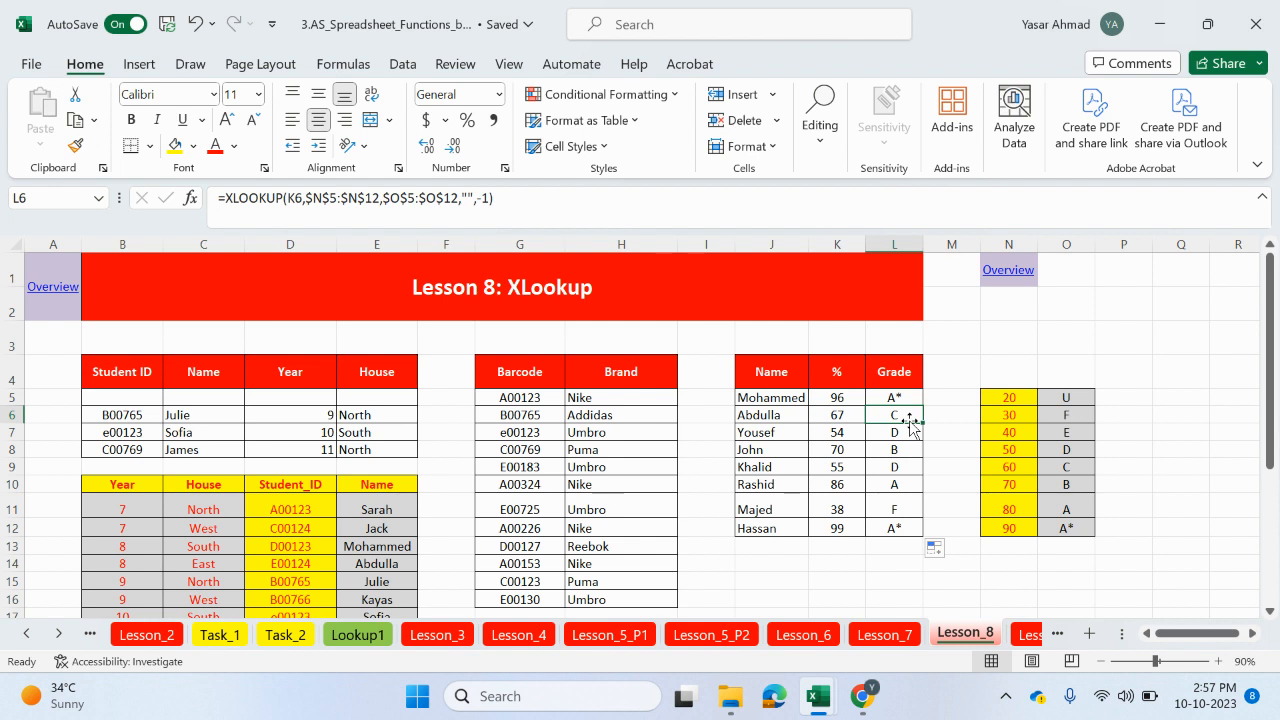
pyautogui.click(471, 197)
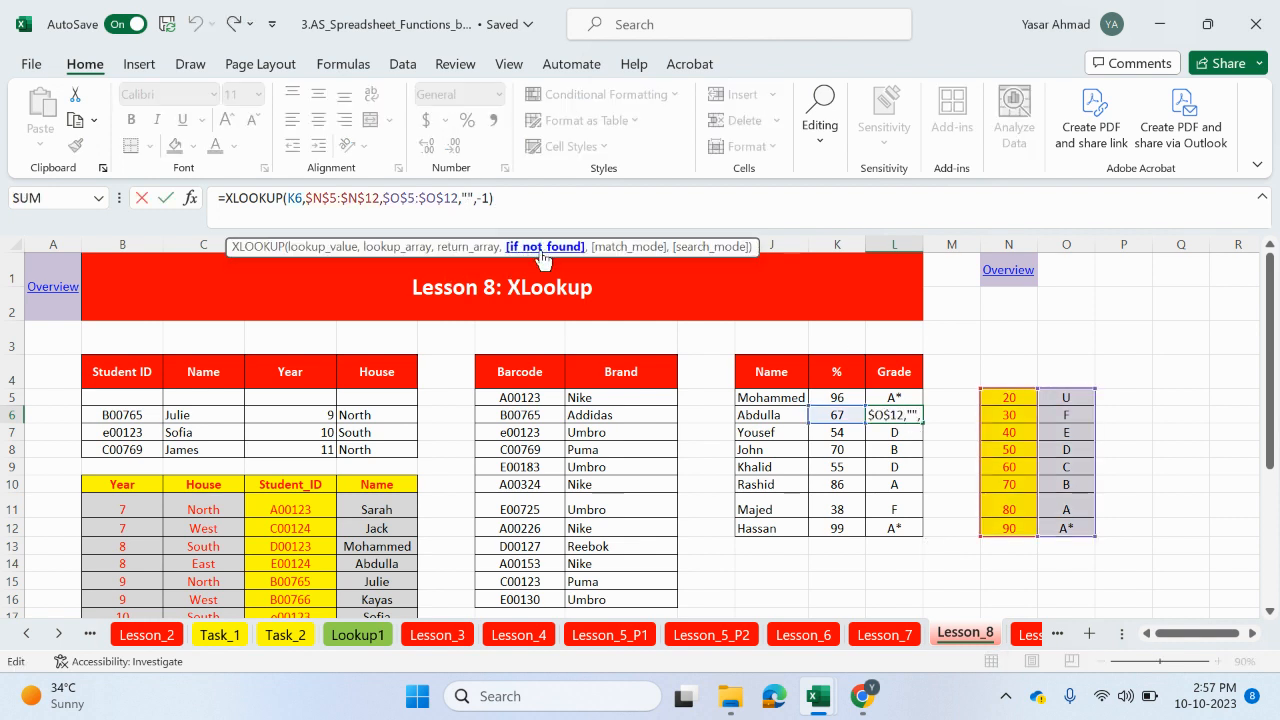
# Step: Return to the Overview sheet of lessons and switch to the Chrome browser
pyautogui.click(57, 297)
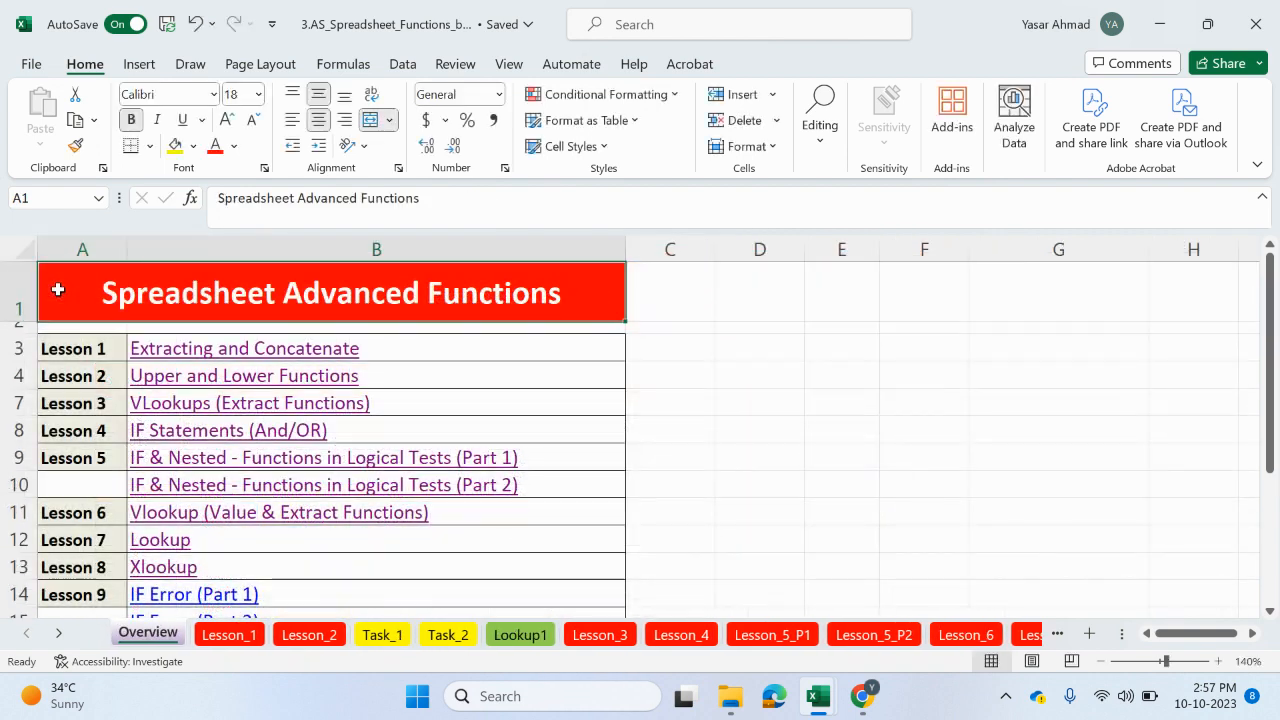
pyautogui.scroll(5, 212, 533)
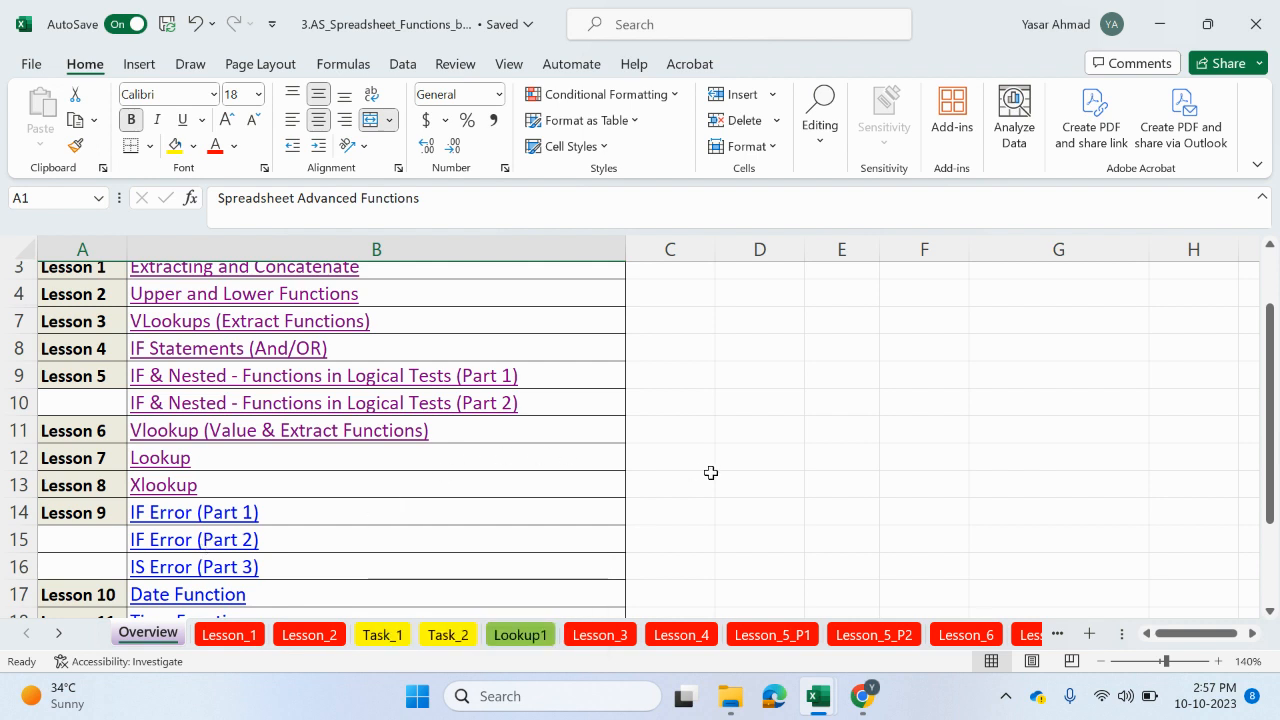
pyautogui.moveTo(856, 690)
pyautogui.click(800, 600)
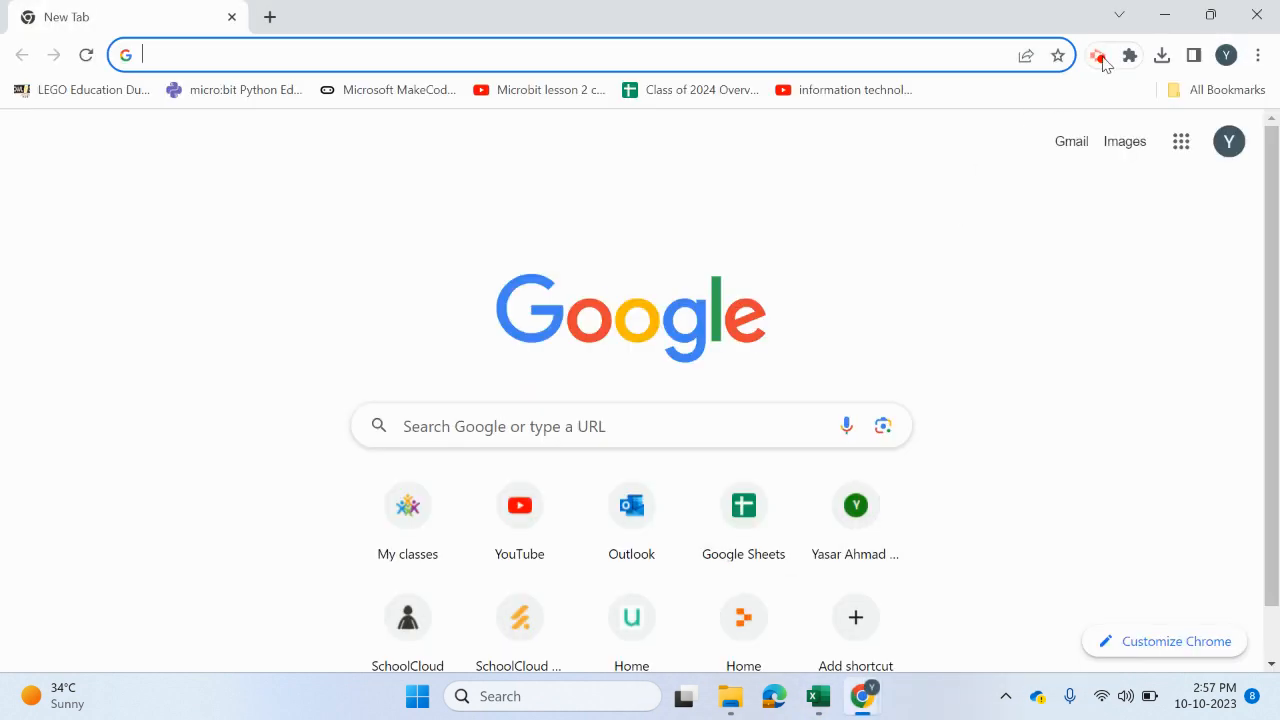